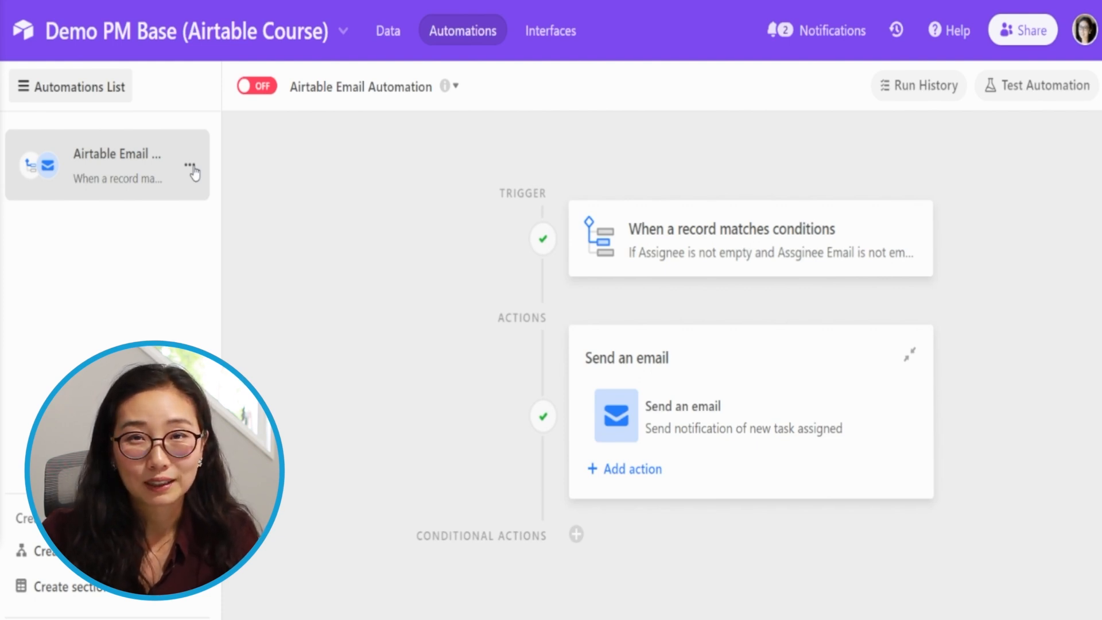
{"action": "left_click", "coordinate": [191, 167]}
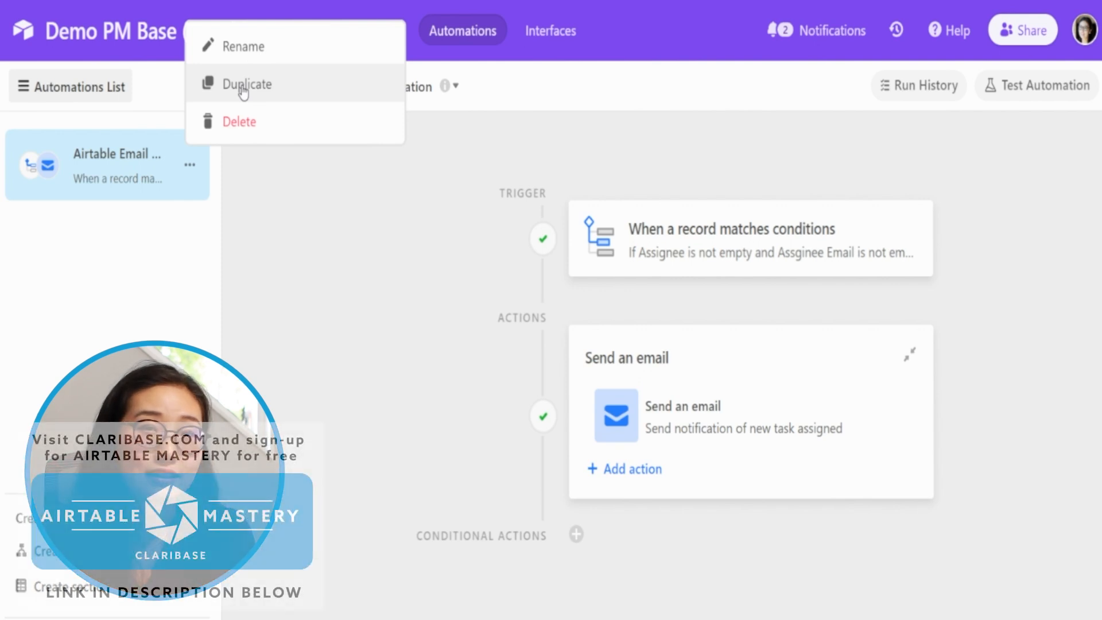
{"action": "left_click", "coordinate": [88, 299]}
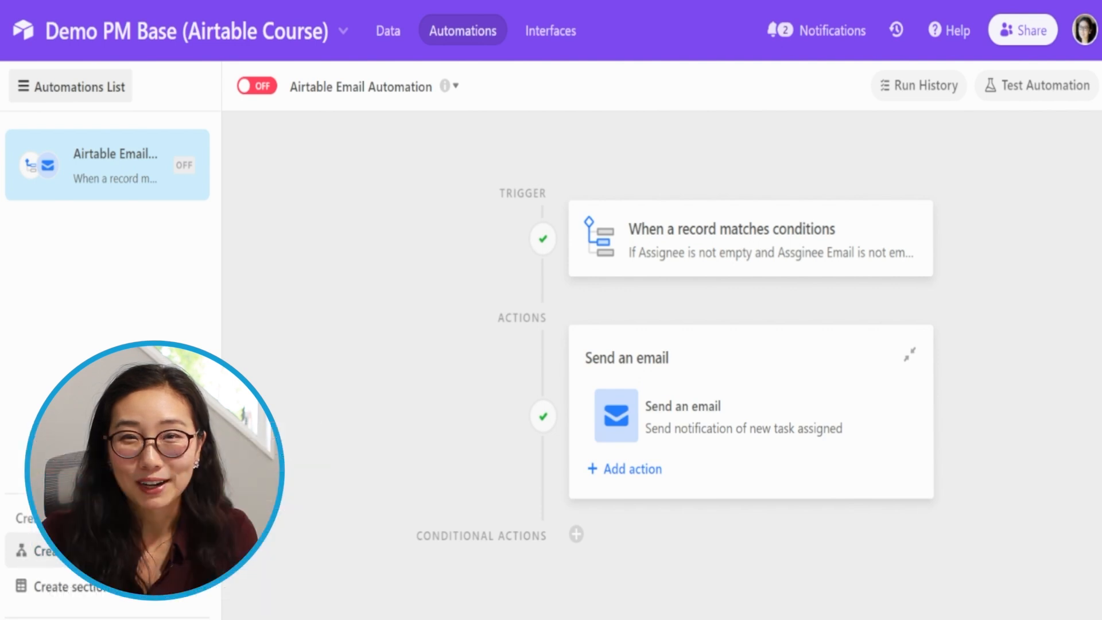
- Create a new automation named "Send Task Notification to Assignee via Gmail", leaving the existing one off and suppressing the not-live reminder
{"action": "left_click", "coordinate": [107, 550]}
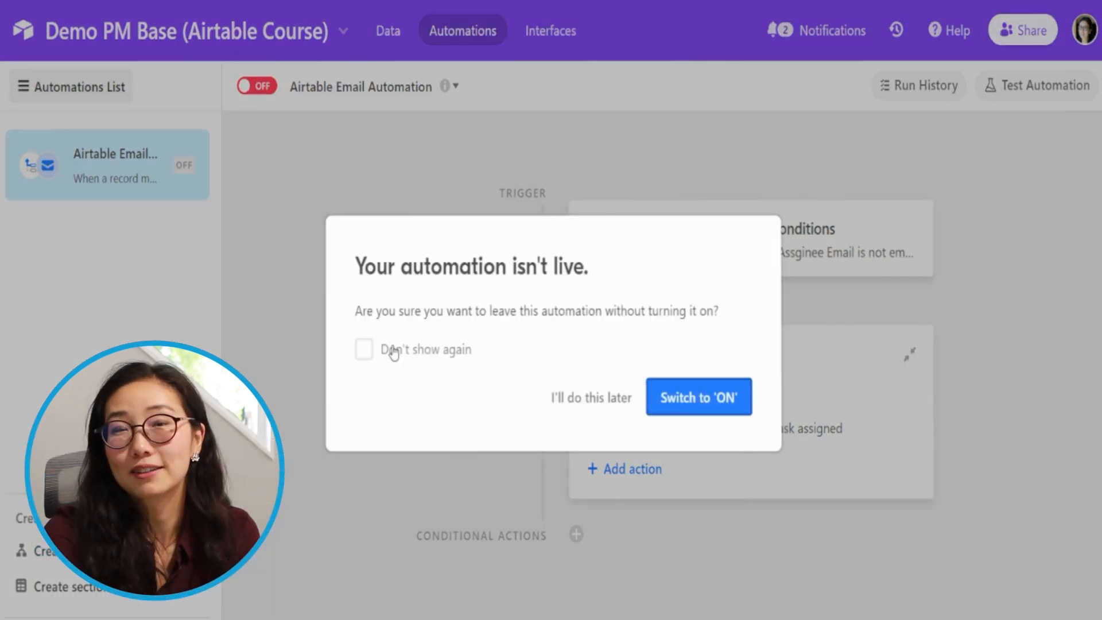
{"action": "left_click", "coordinate": [428, 352]}
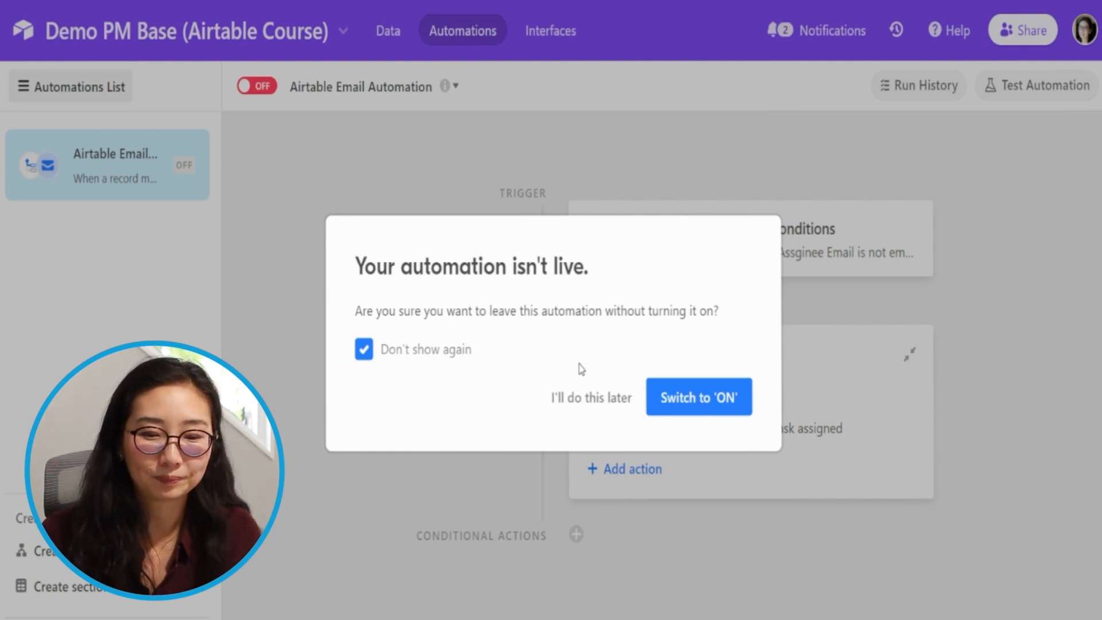
{"action": "left_click", "coordinate": [568, 402]}
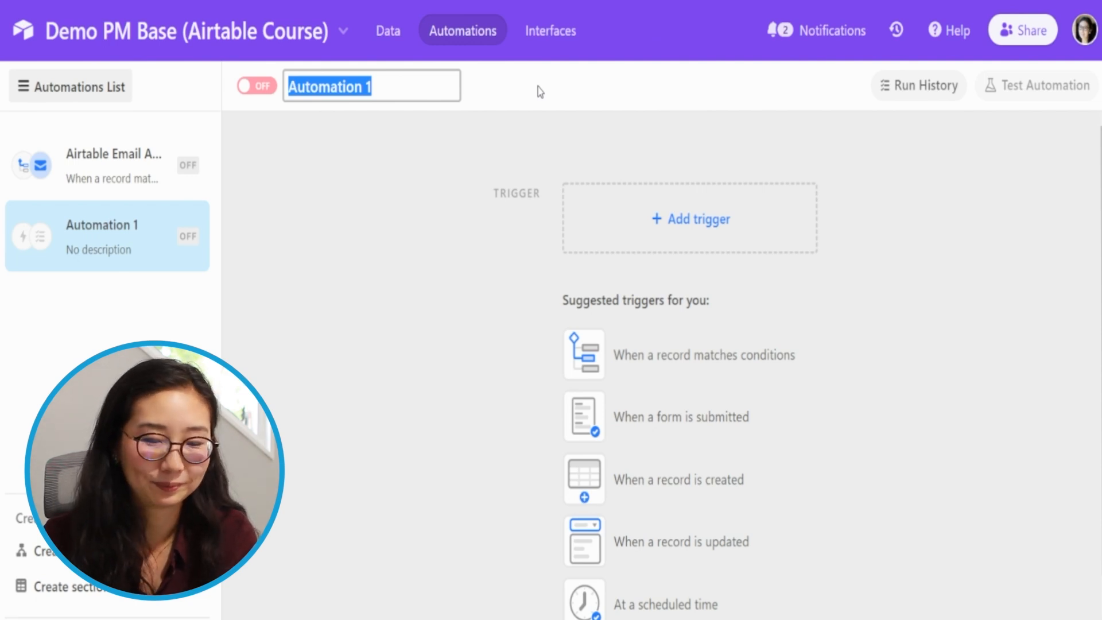
{"action": "type", "text": "Send Task Notificat"}
{"action": "type", "text": "ion to Assignee via G"}
{"action": "type", "text": "mail"}
{"action": "key", "text": "Return"}
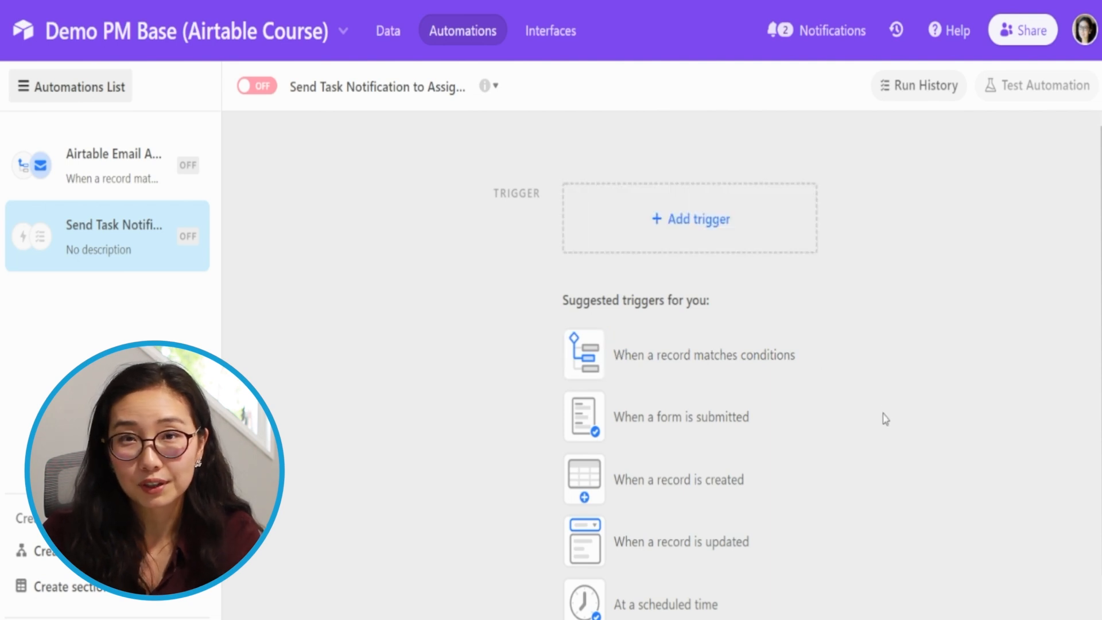
- Set the new automation's trigger to "When a record enters a view"
{"action": "scroll", "coordinate": [887, 443], "scroll_direction": "down", "scroll_amount": 2}
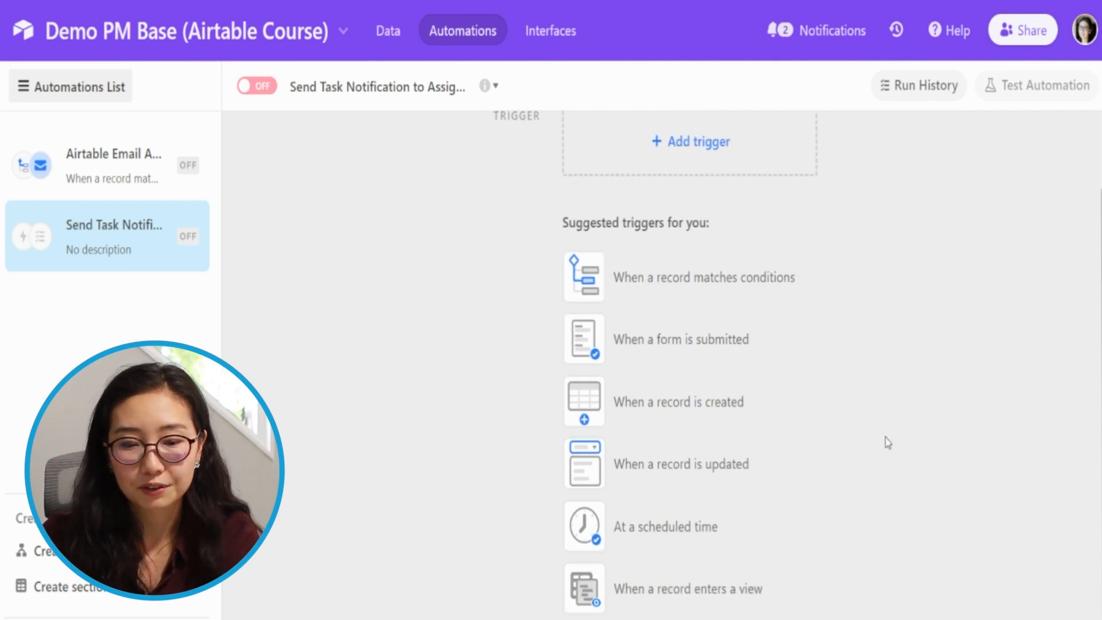
{"action": "left_click", "coordinate": [676, 572]}
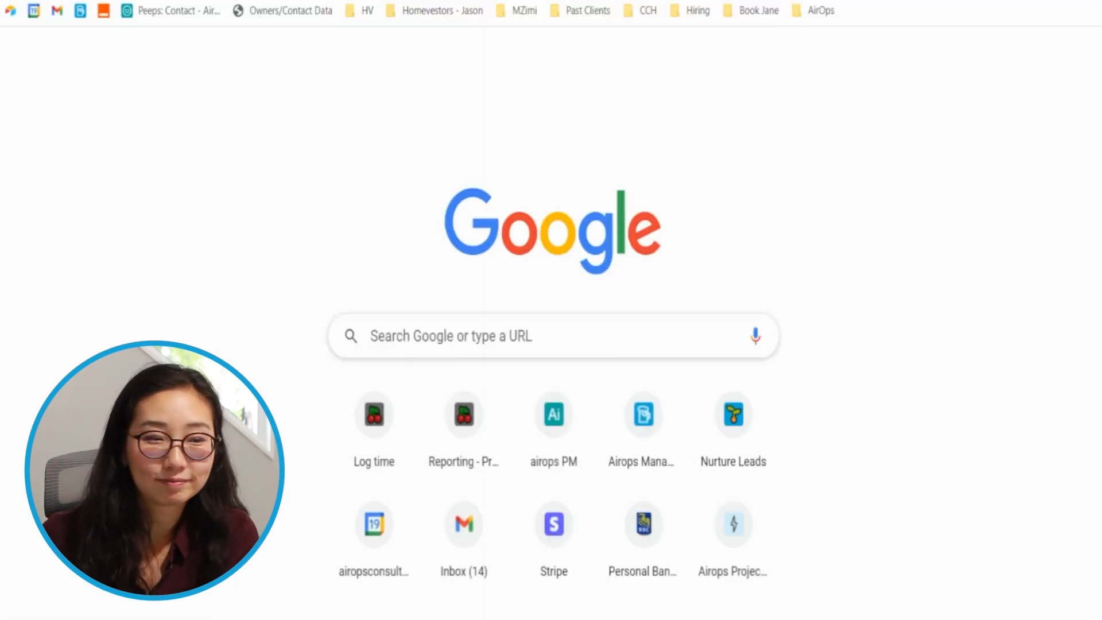
- Switch from the automations to the base's data and show the view list of the Tasks table
{"action": "key", "text": "Return"}
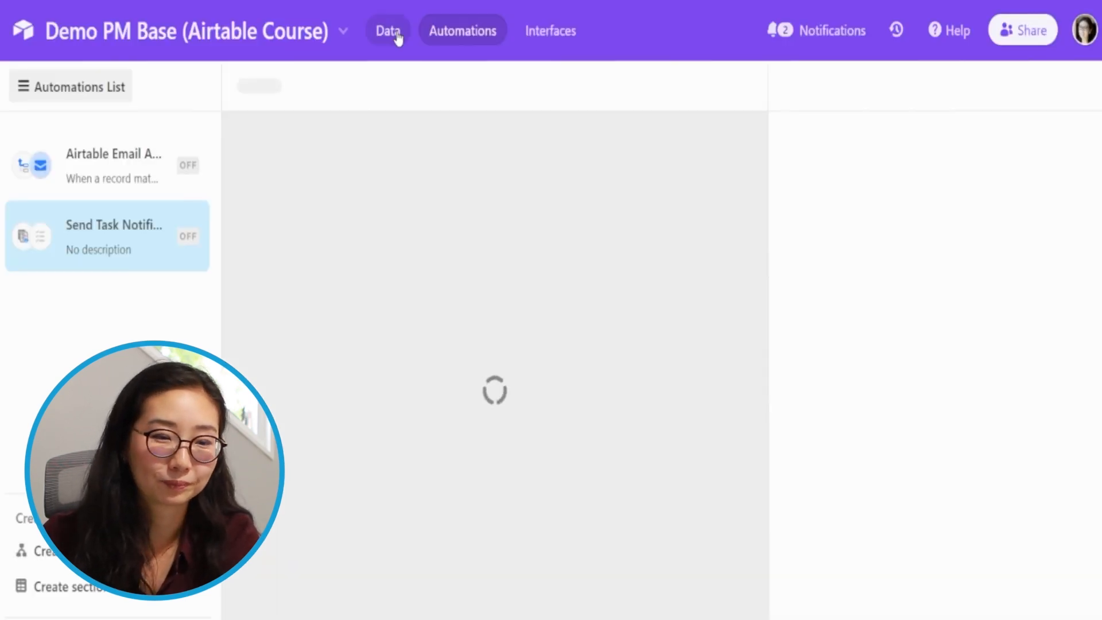
{"action": "left_click", "coordinate": [398, 38]}
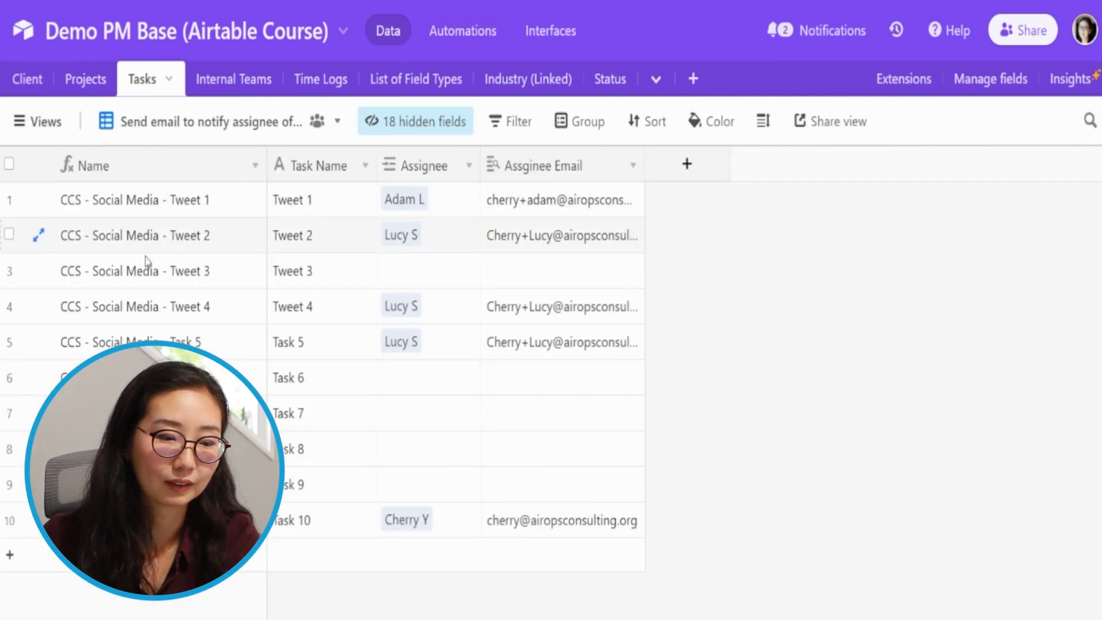
{"action": "left_click", "coordinate": [53, 127]}
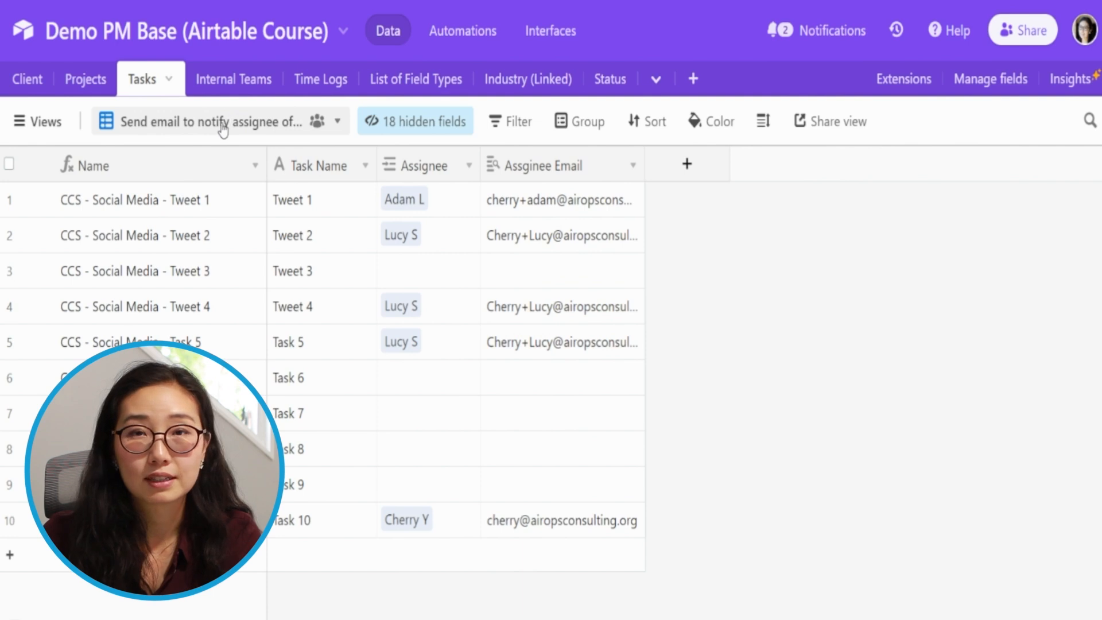
- Rename the current Tasks view to "Send Gmail Email to notify assignee of new task"
{"action": "mouse_move", "coordinate": [211, 137]}
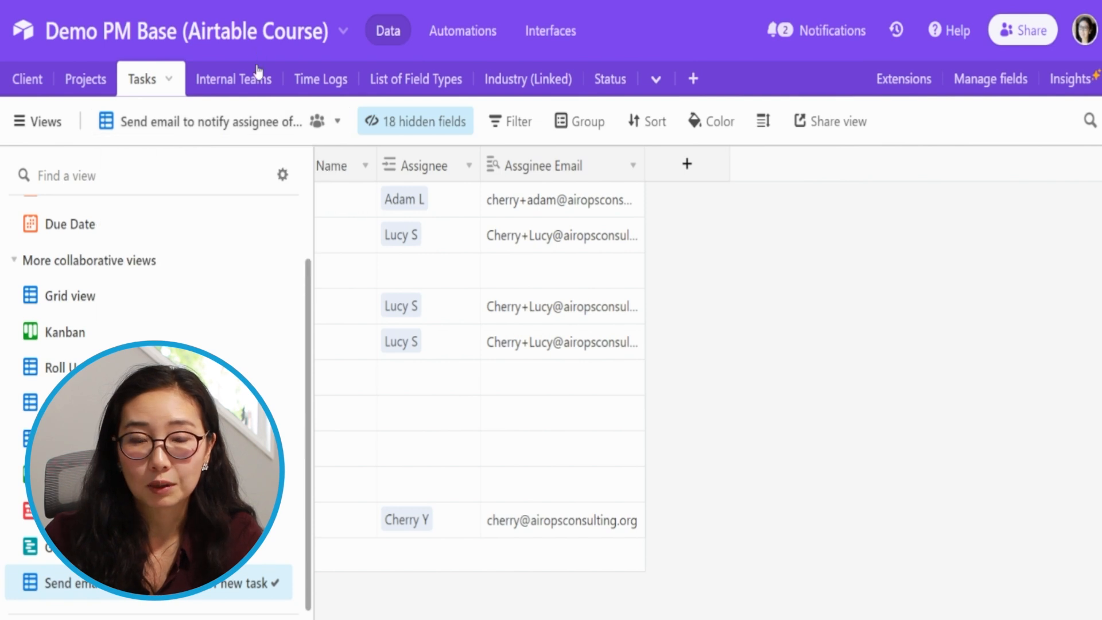
{"action": "double_click", "coordinate": [182, 120]}
{"action": "left_click", "coordinate": [130, 122]}
{"action": "key", "text": "ctrl+Left"}
{"action": "key", "text": "ctrl+Left"}
{"action": "key", "text": "ctrl+Left"}
{"action": "key", "text": "ctrl+Left"}
{"action": "key", "text": "ctrl+shift+Right"}
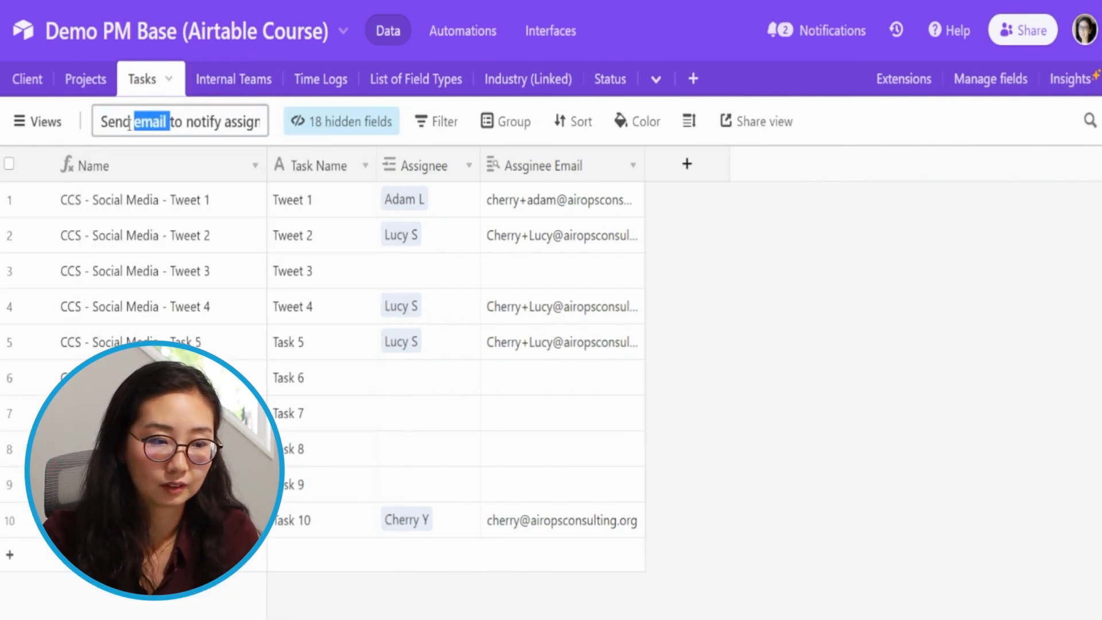
{"action": "type", "text": "Gmail "}
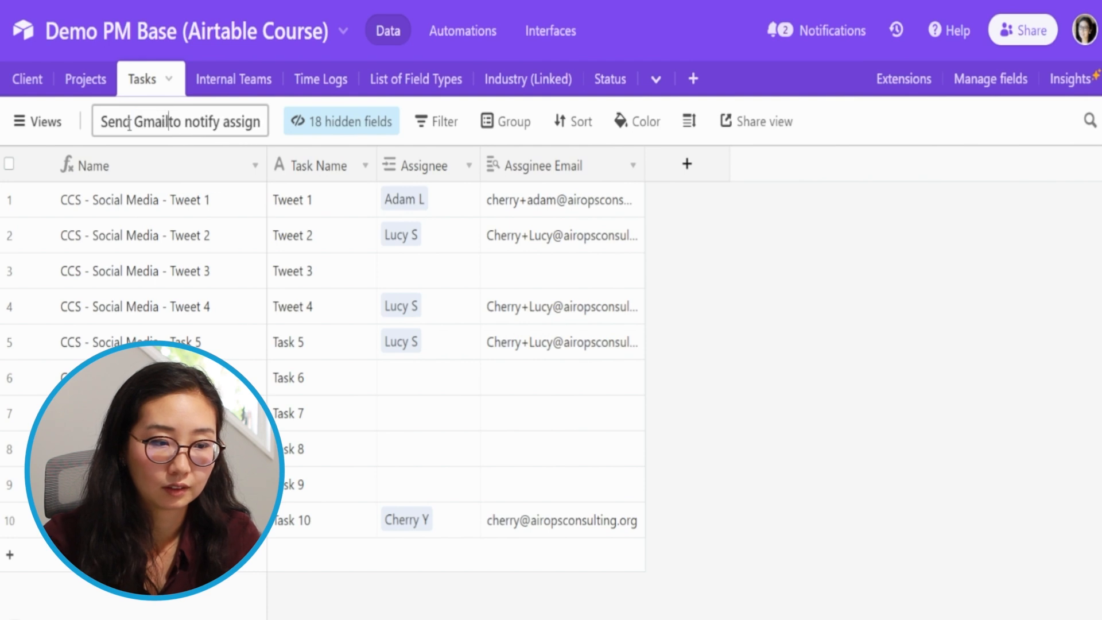
{"action": "type", "text": "Email"}
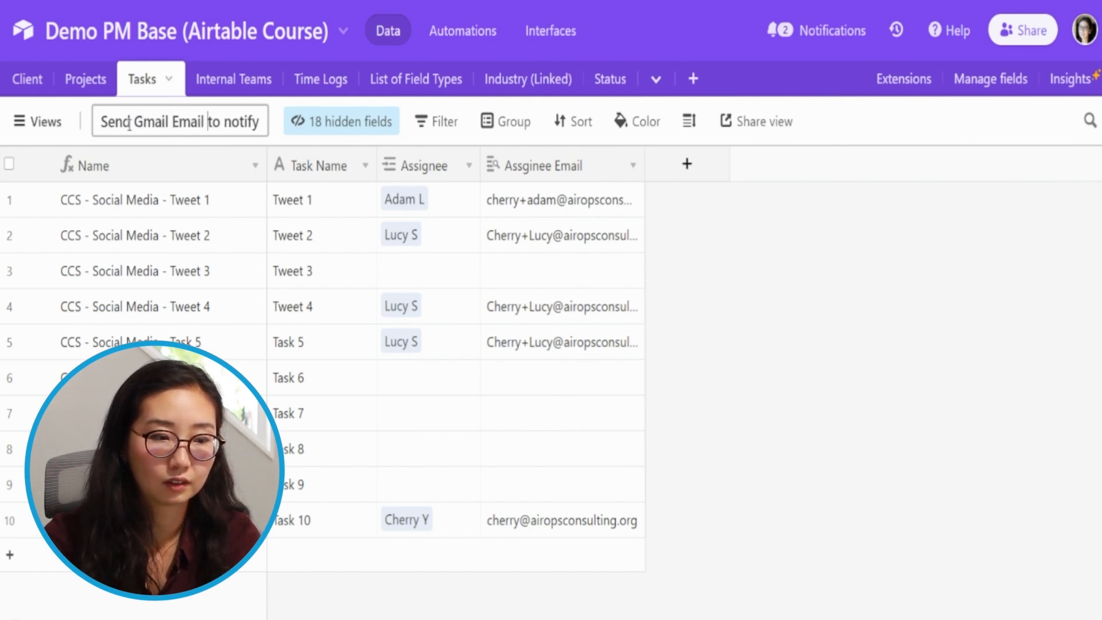
{"action": "key", "text": "Return"}
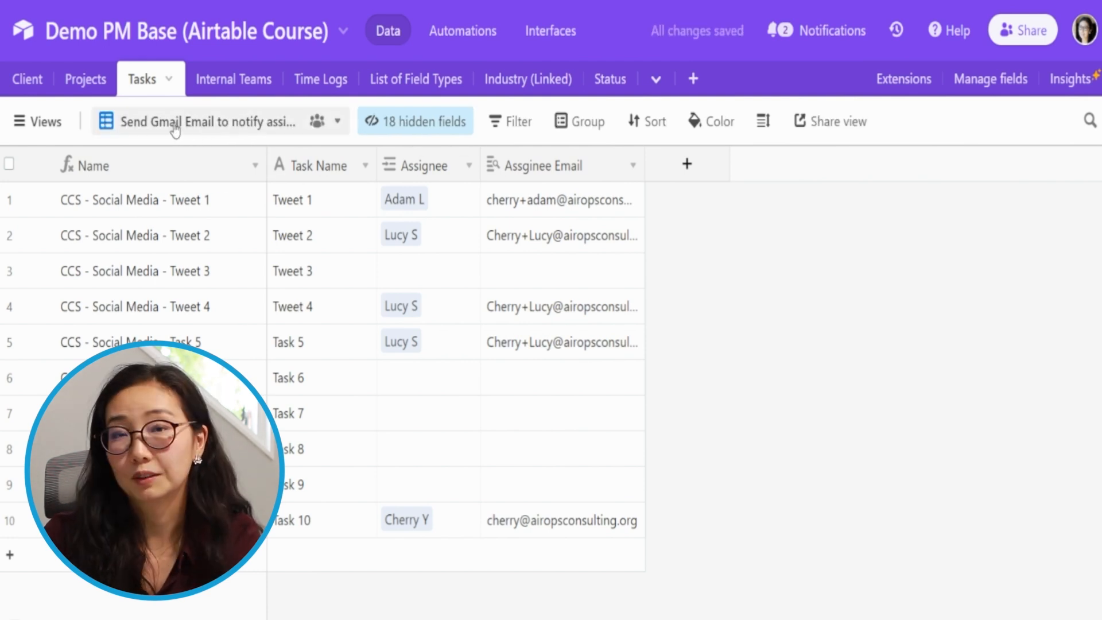
{"action": "left_click", "coordinate": [247, 120]}
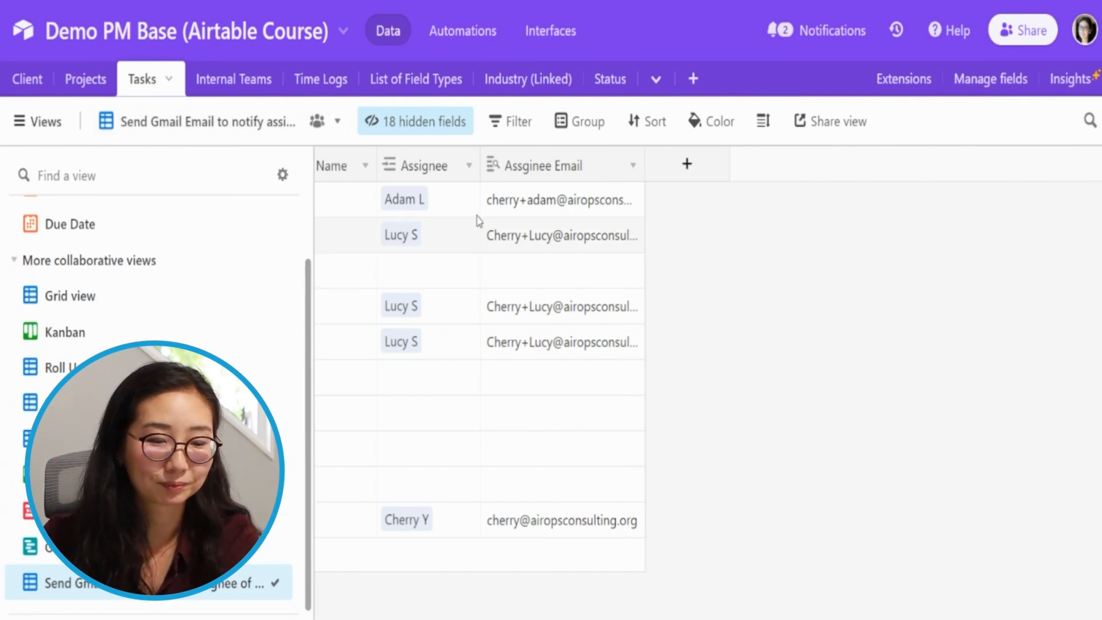
{"action": "left_click", "coordinate": [222, 115]}
{"action": "left_click", "coordinate": [247, 123]}
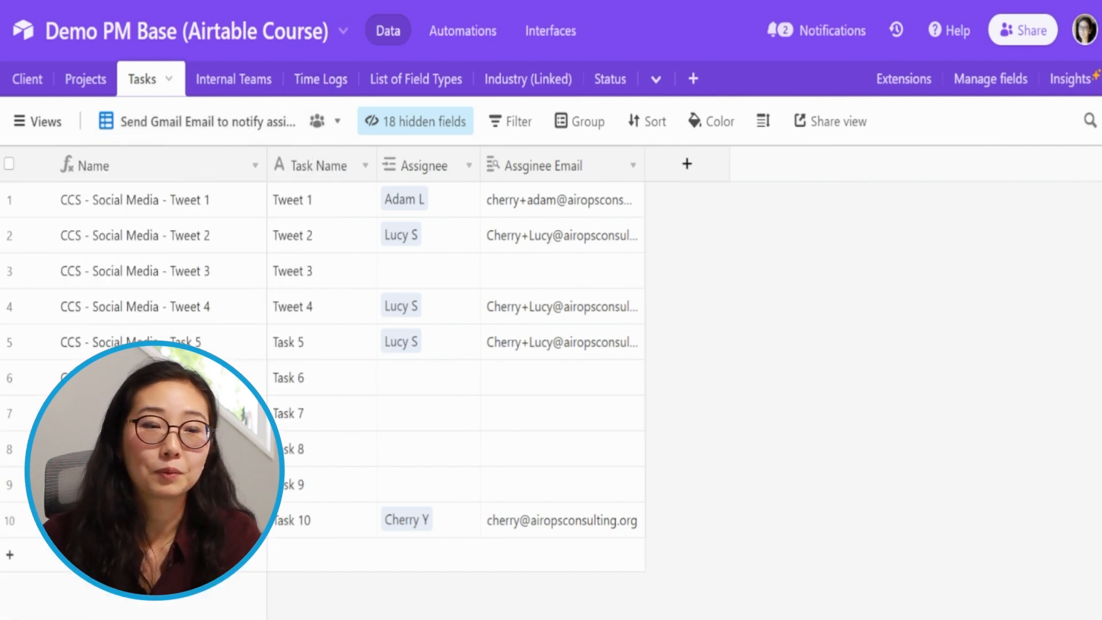
- Search Google for "gear emoji" in a new browser tab and copy the gear symbol from the first result's title
{"action": "key", "text": "ctrl+t"}
{"action": "type", "text": "gear i"}
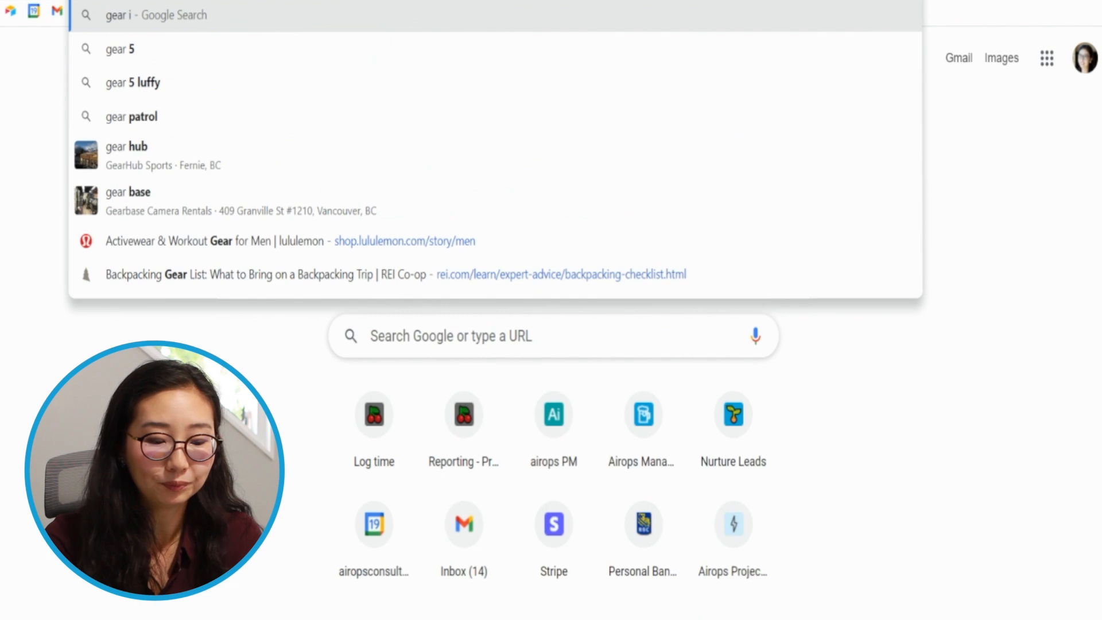
{"action": "key", "text": "BackSpace"}
{"action": "type", "text": "emoji"}
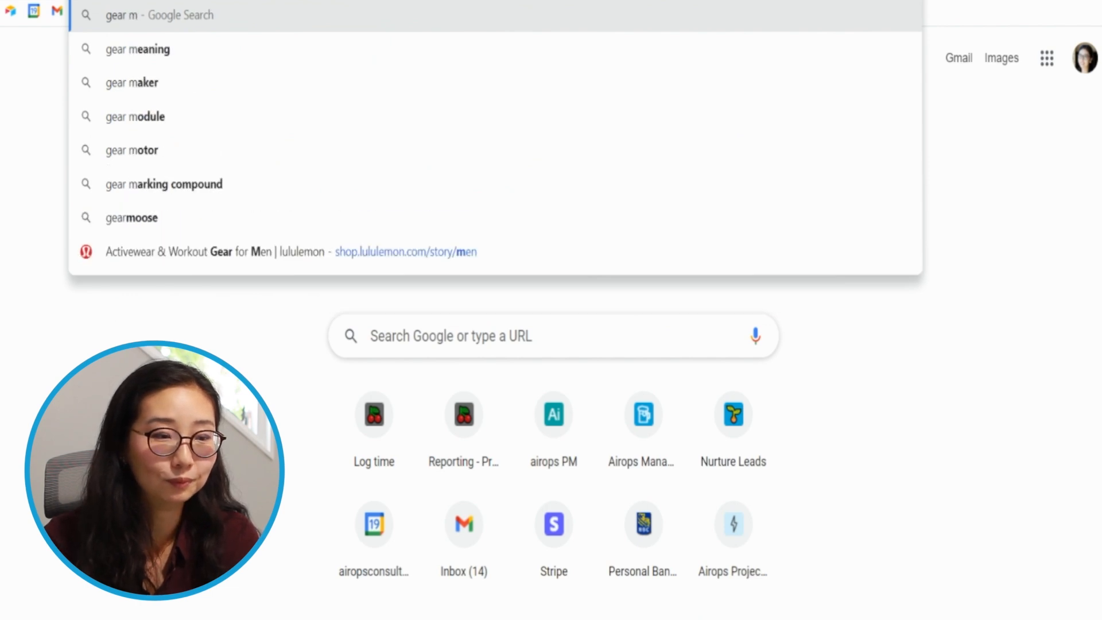
{"action": "key", "text": "Return"}
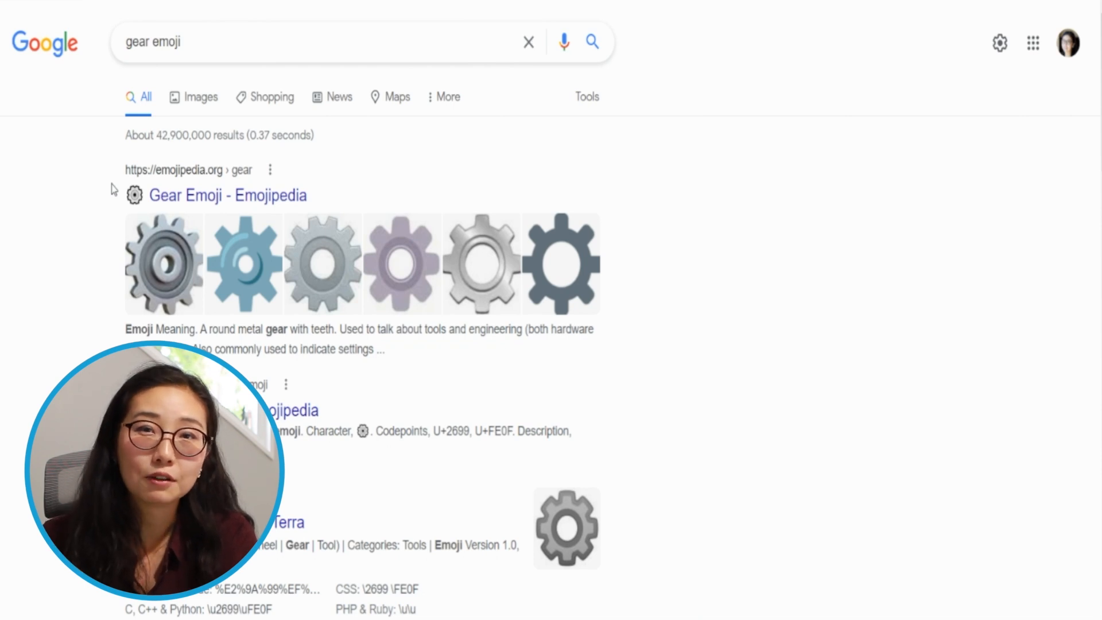
{"action": "left_click_drag", "start_coordinate": [118, 197], "coordinate": [143, 198]}
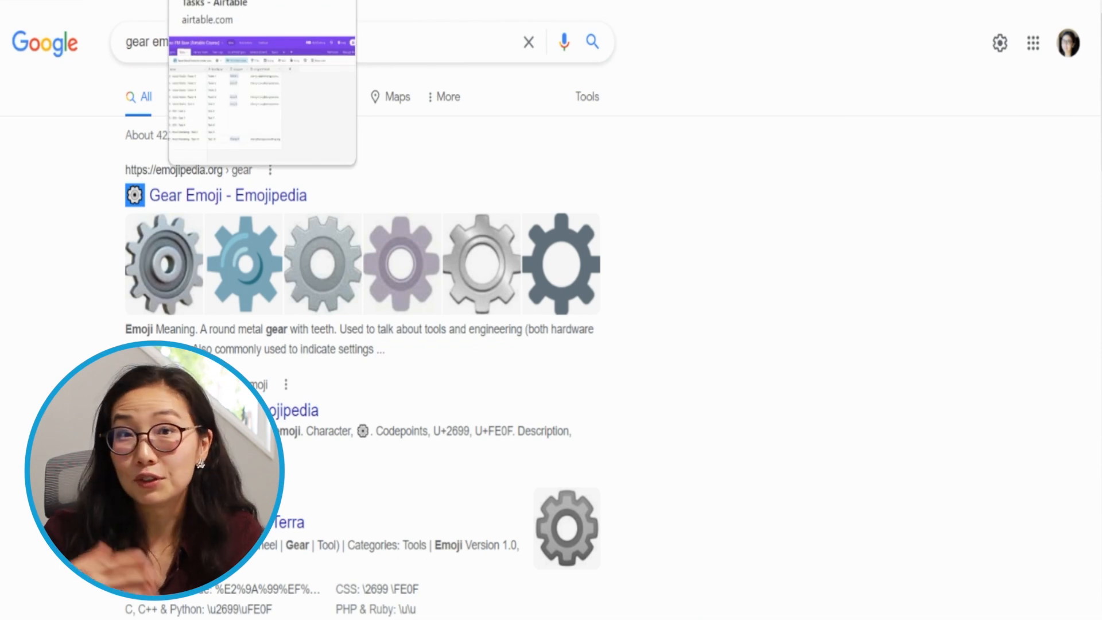
- Return to the Airtable Tasks table and add two gear emojis in front of the current view's name
{"action": "left_click", "coordinate": [221, 0]}
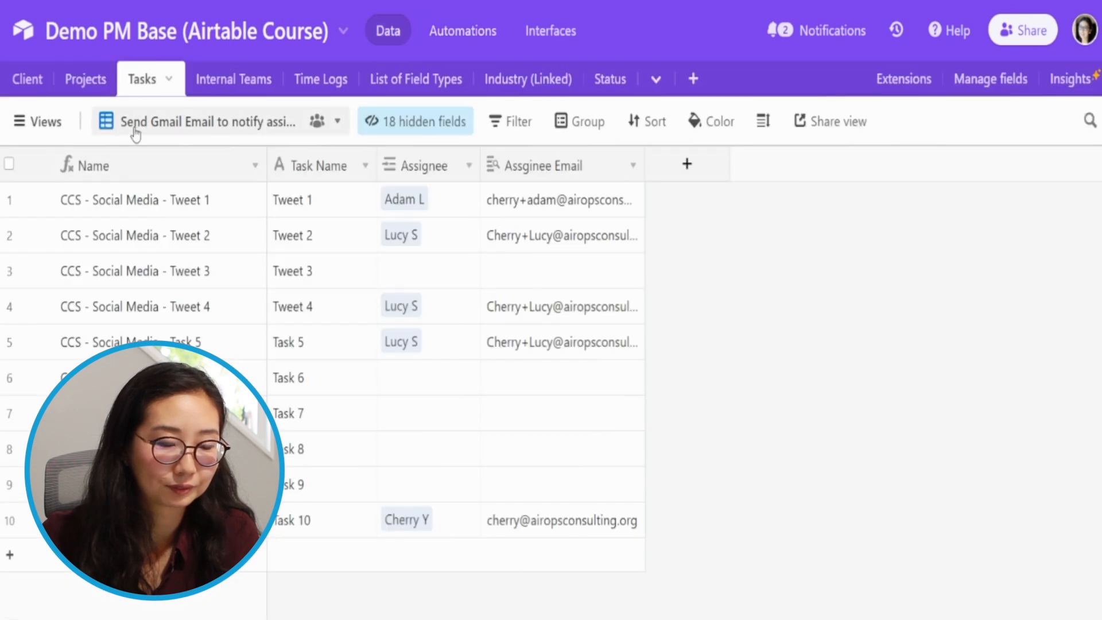
{"action": "double_click", "coordinate": [101, 121]}
{"action": "left_click", "coordinate": [114, 122]}
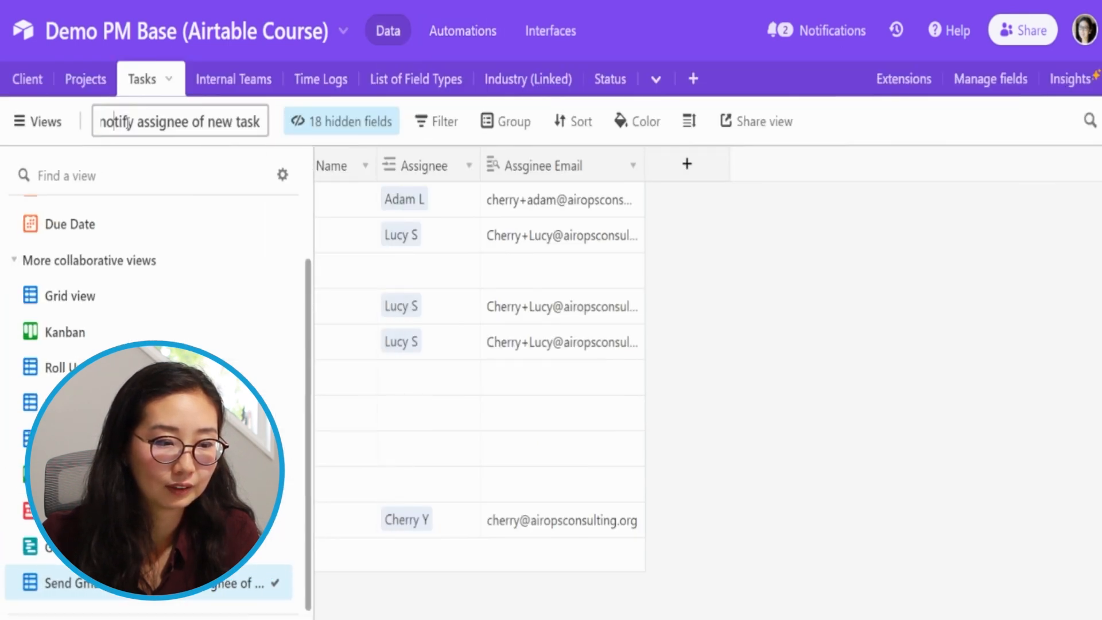
{"action": "key", "text": "ctrl+Left"}
{"action": "key", "text": "ctrl+Left"}
{"action": "key", "text": "ctrl+Left"}
{"action": "key", "text": "ctrl+Left"}
{"action": "key", "text": "ctrl+Left"}
{"action": "key", "text": "ctrl+v"}
{"action": "key", "text": "ctrl+v"}
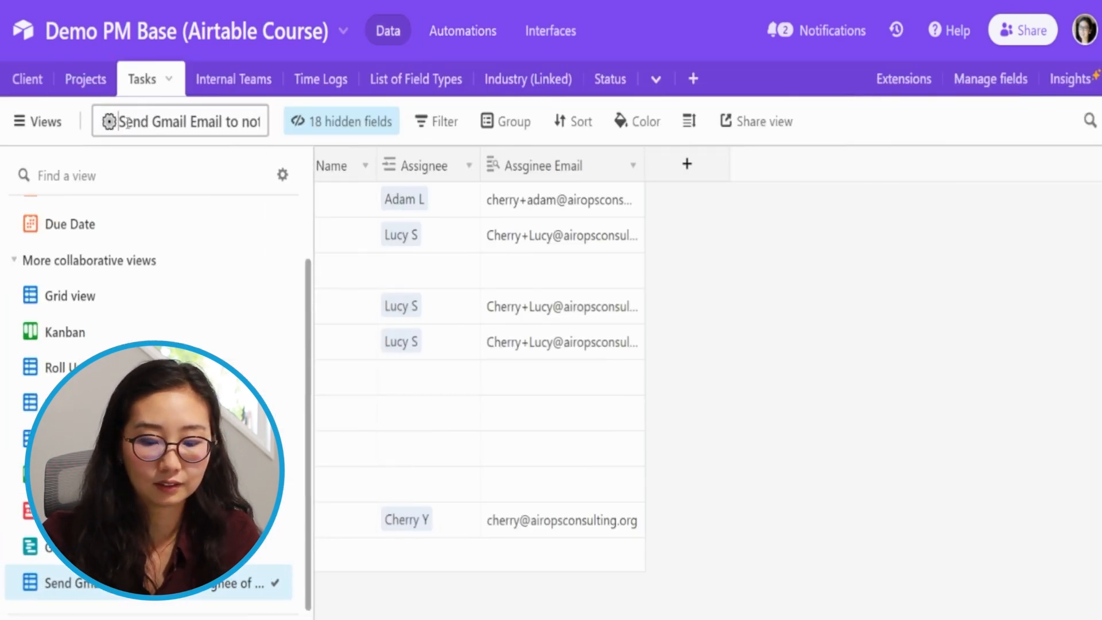
{"action": "key", "text": "End"}
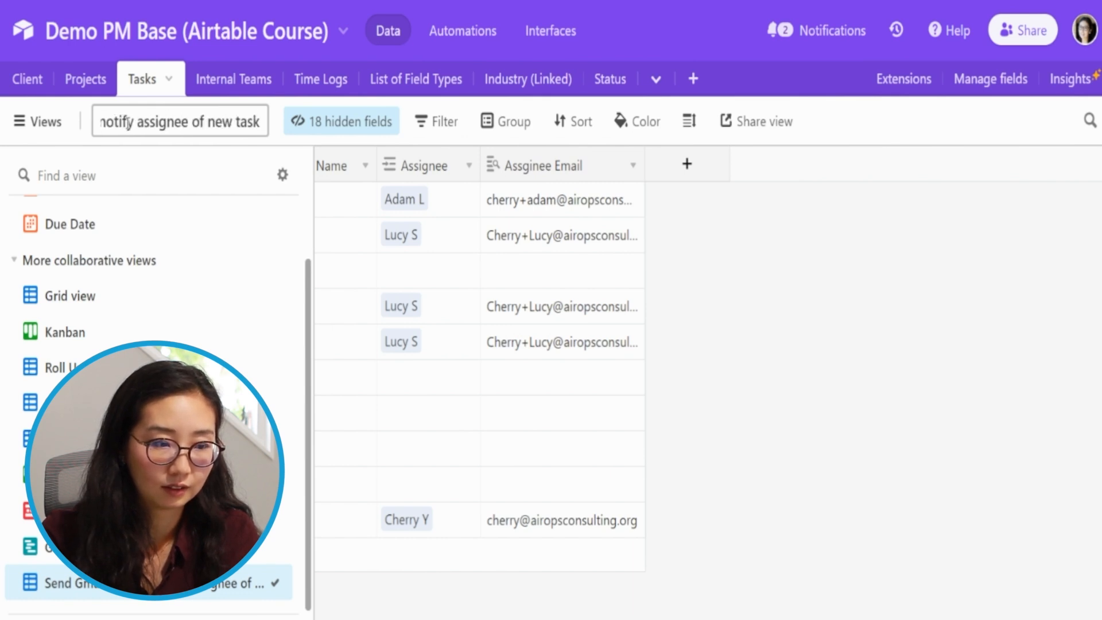
{"action": "key", "text": "Return"}
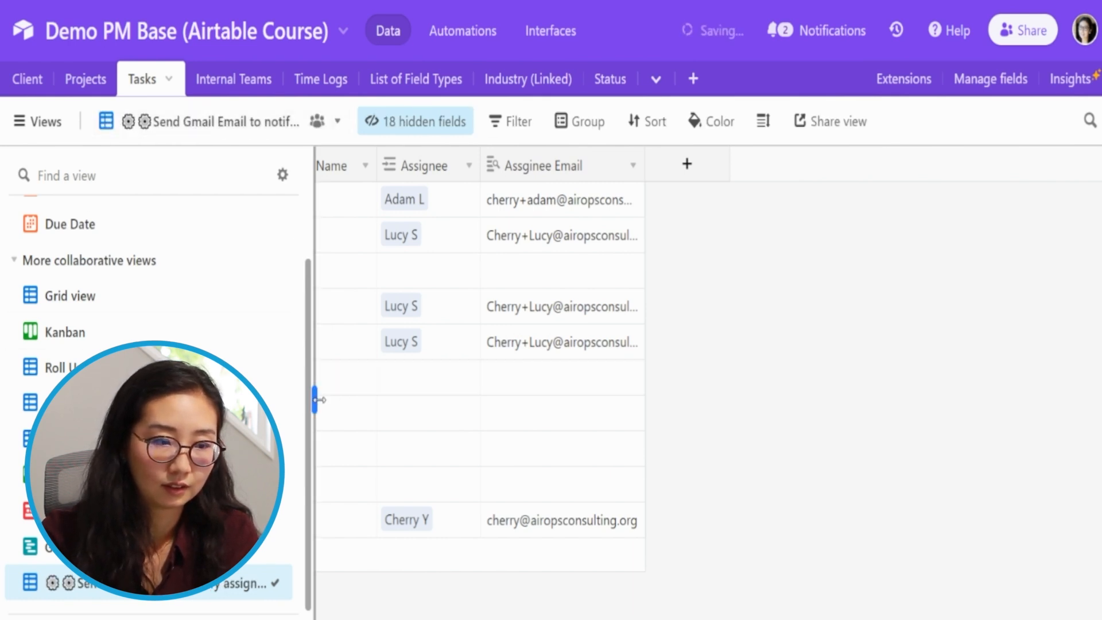
{"action": "left_click_drag", "start_coordinate": [320, 399], "coordinate": [537, 400]}
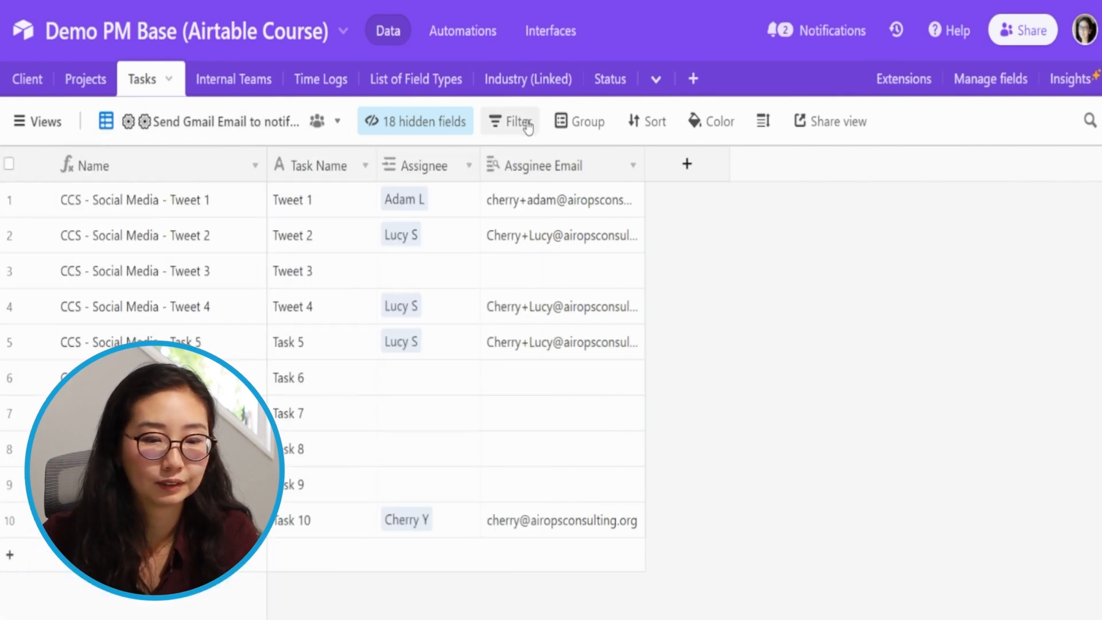
- Filter the Gmail notification view to show only records where Assignee is not empty
{"action": "left_click", "coordinate": [526, 123]}
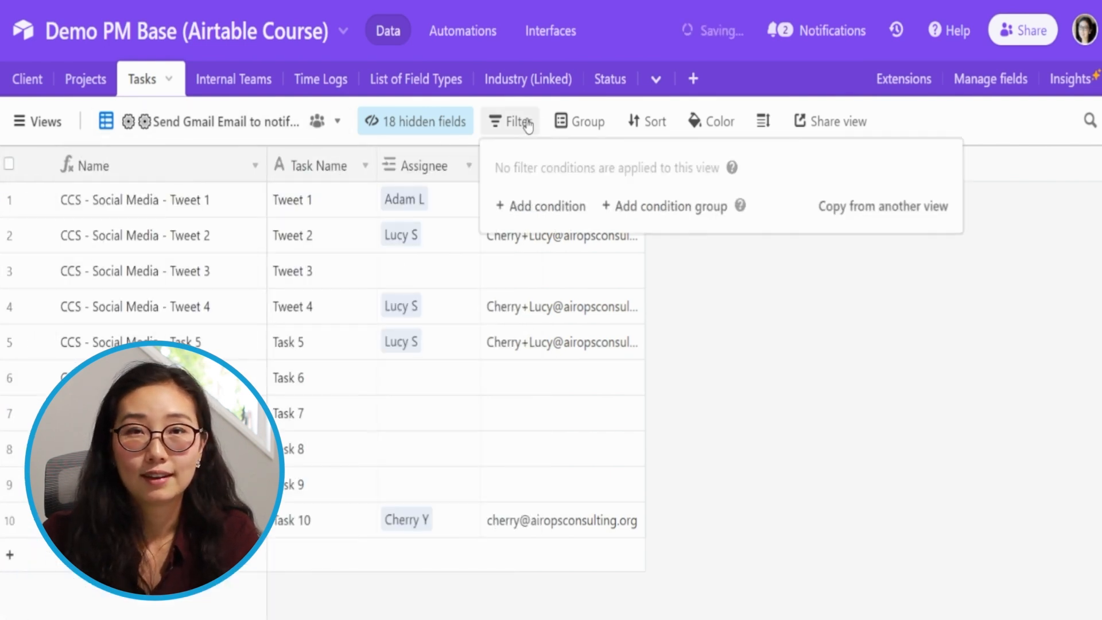
{"action": "left_click", "coordinate": [562, 206]}
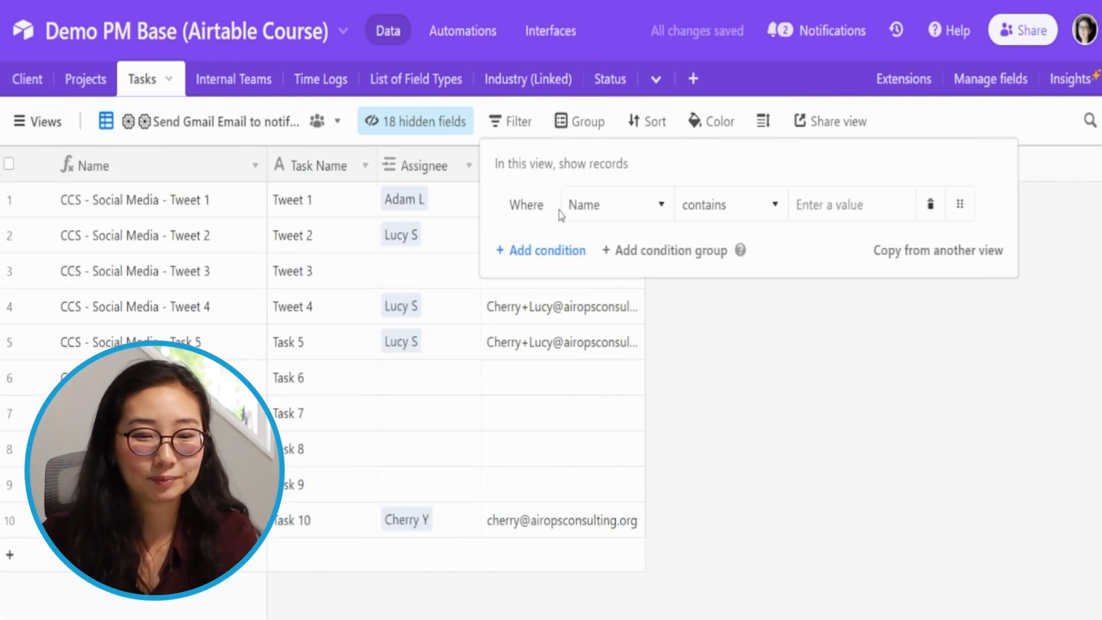
{"action": "left_click", "coordinate": [664, 216]}
{"action": "type", "text": "ass"}
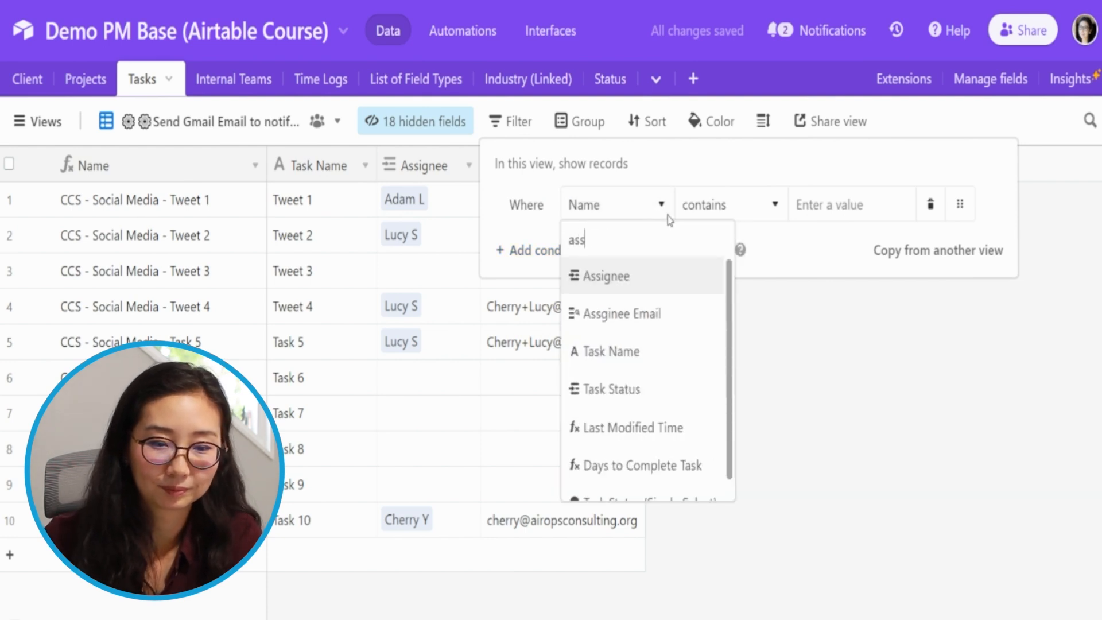
{"action": "key", "text": "Return"}
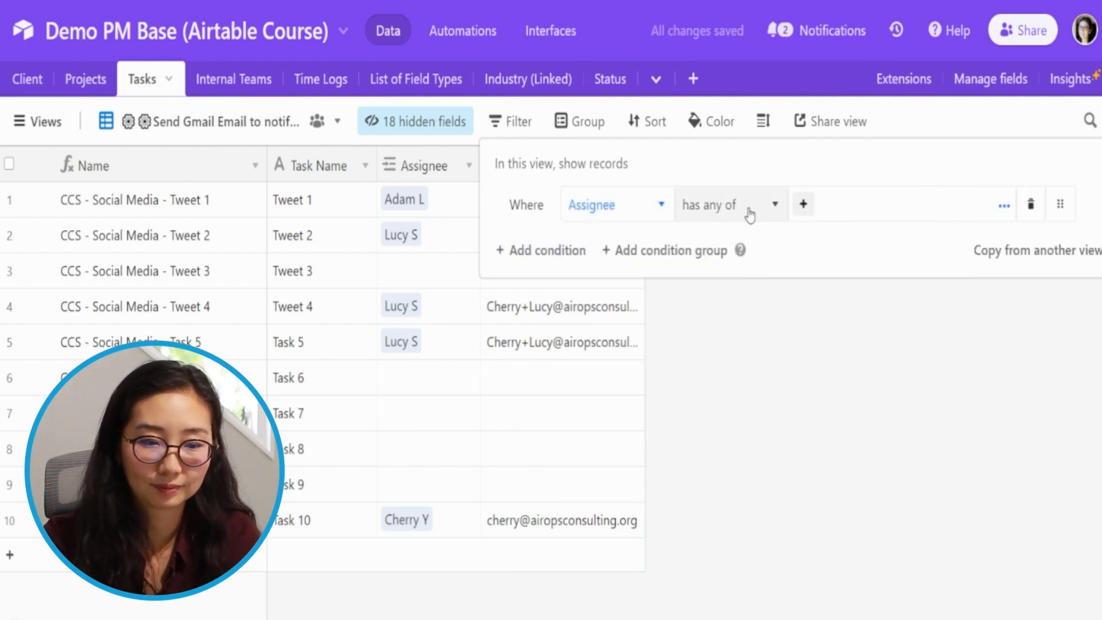
{"action": "left_click", "coordinate": [746, 212]}
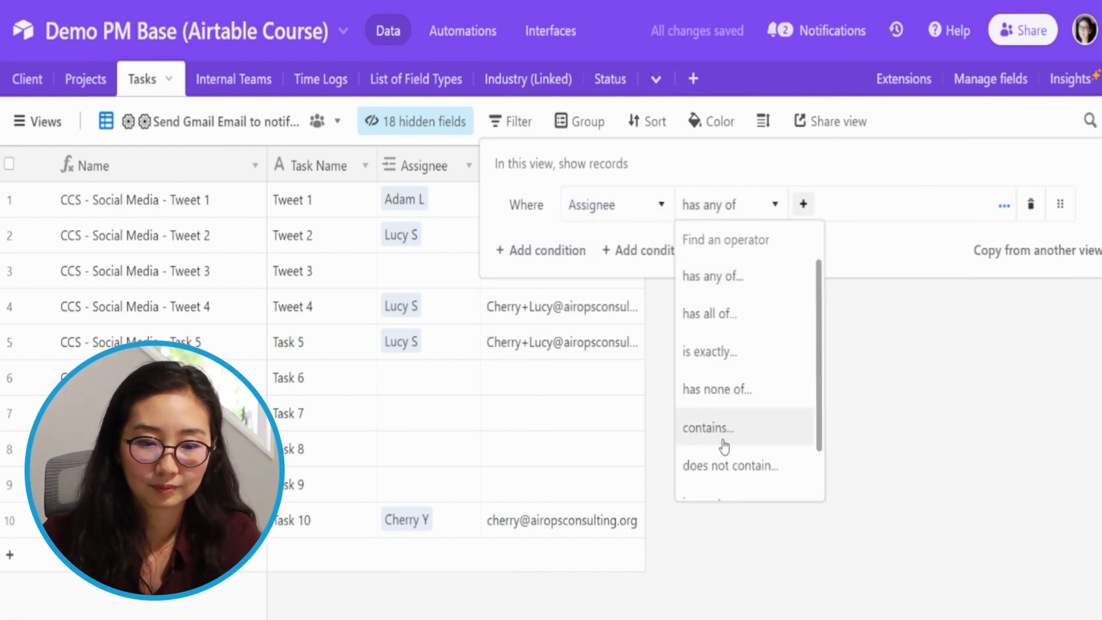
{"action": "scroll", "coordinate": [735, 448], "scroll_direction": "down", "scroll_amount": 1}
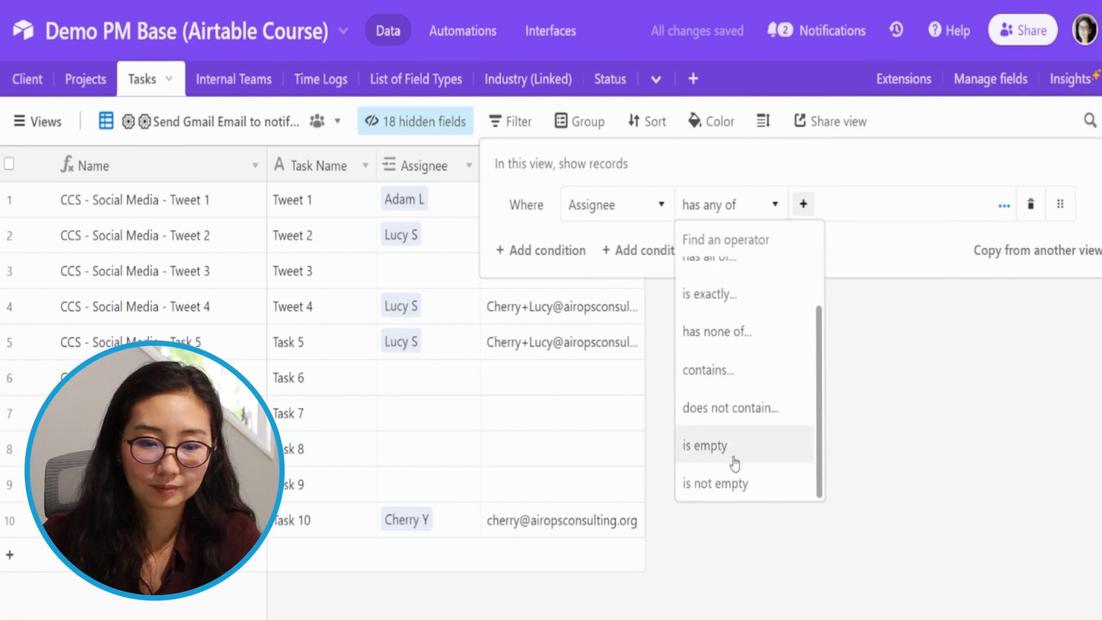
{"action": "left_click", "coordinate": [726, 497]}
{"action": "left_click", "coordinate": [734, 387]}
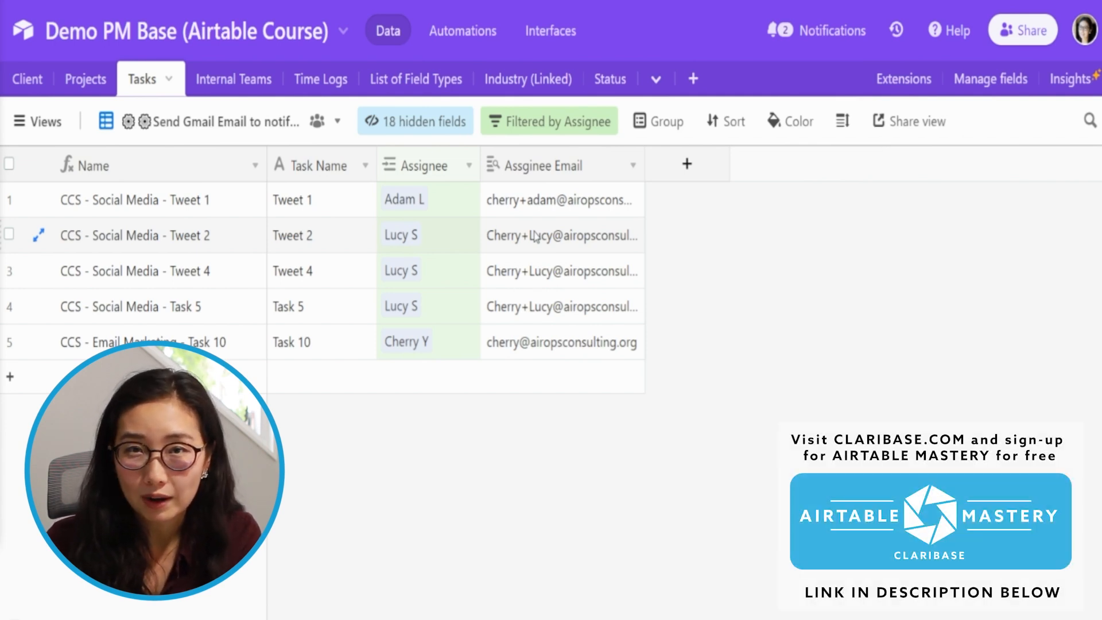
- Try to clear the assignee email on the Tweet 1 task, and delete that assignee's email in the Internal Teams table instead
{"action": "left_click", "coordinate": [553, 211]}
{"action": "key", "text": "Delete"}
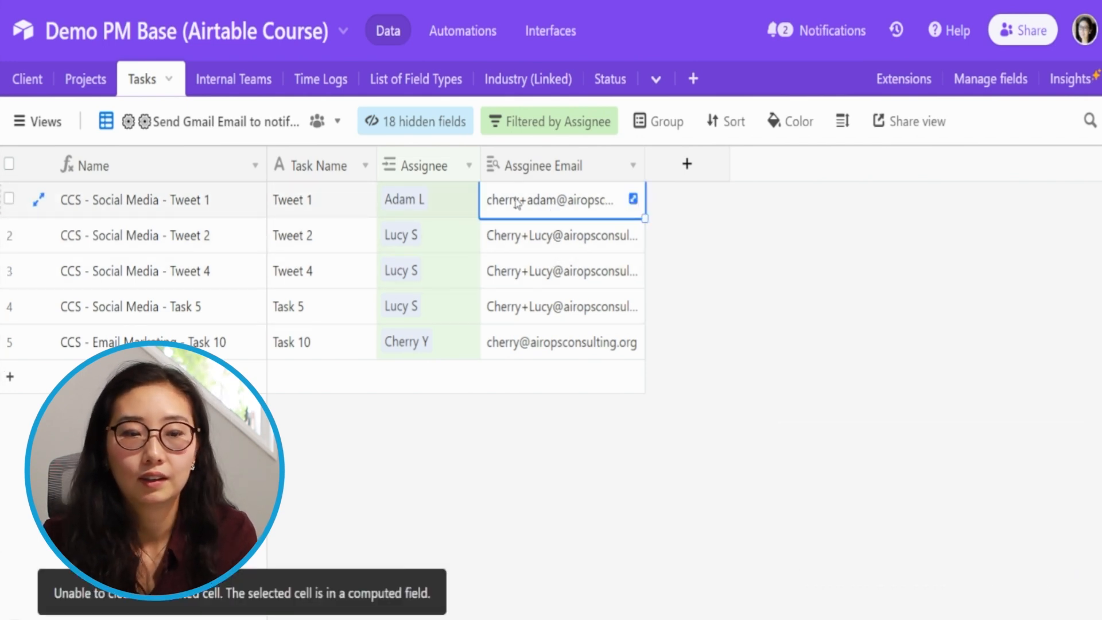
{"action": "left_click", "coordinate": [244, 80]}
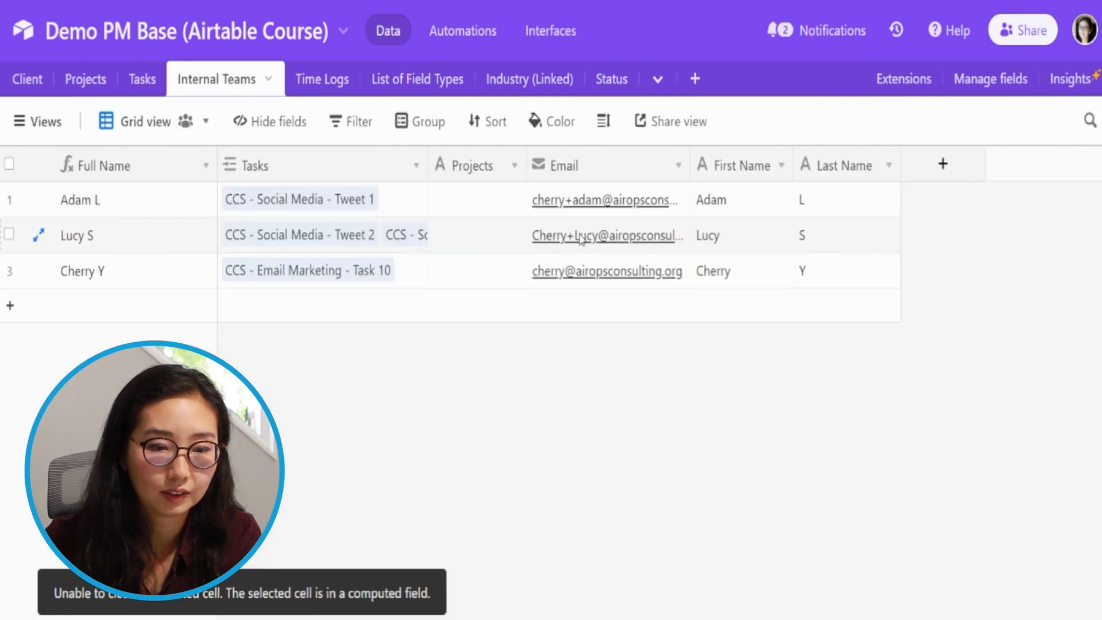
{"action": "left_click", "coordinate": [603, 213]}
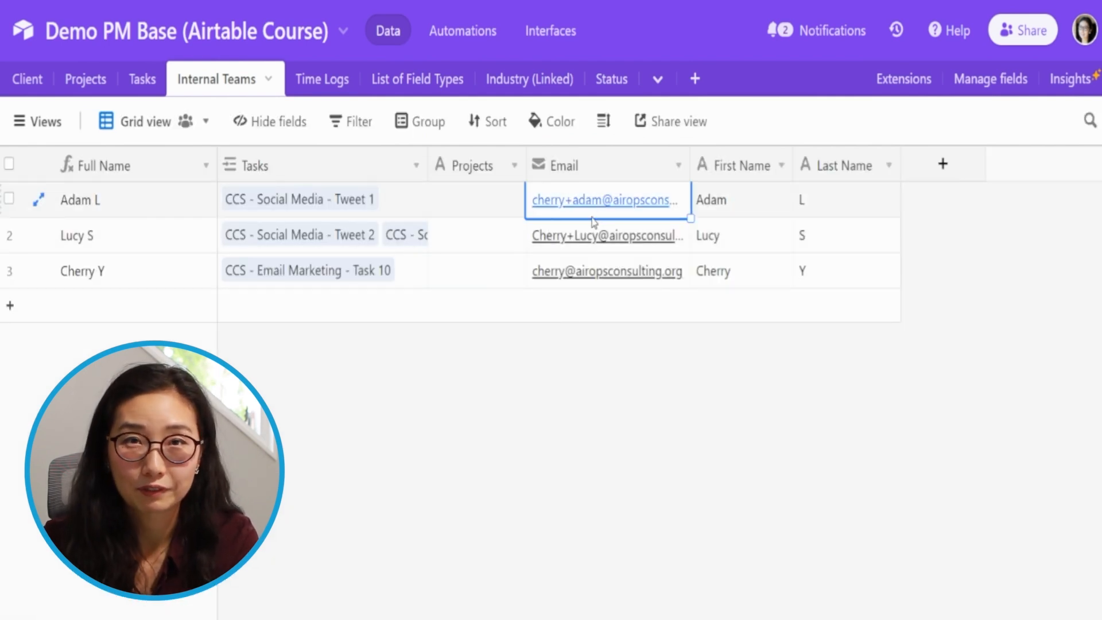
{"action": "key", "text": "Delete"}
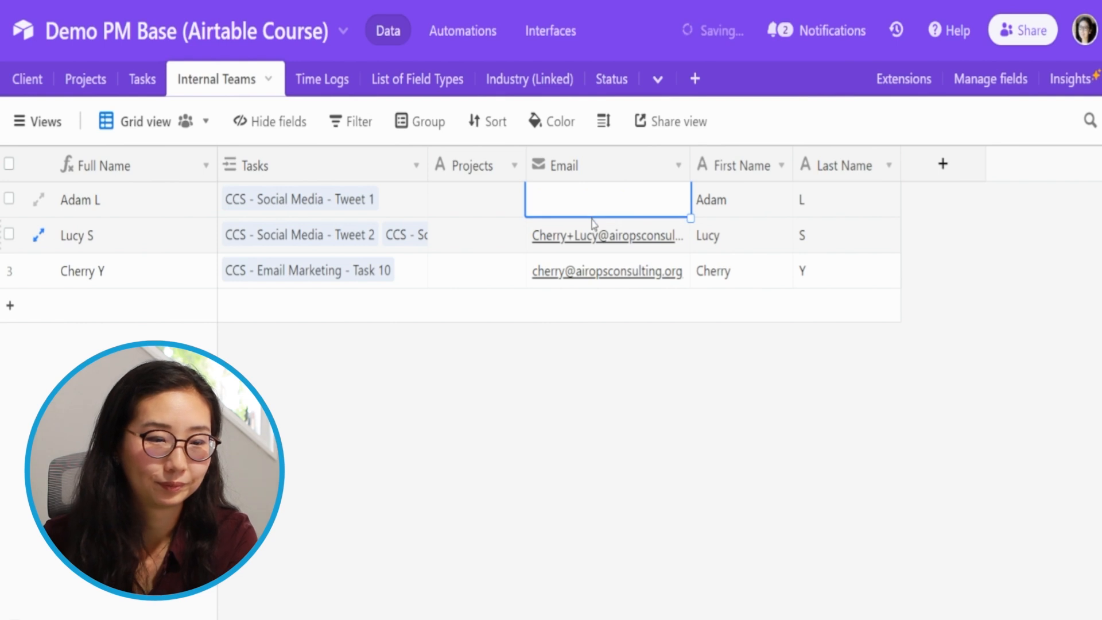
- Return to the Tasks table and add a second filter condition to the Gmail notification view requiring that Assginee Email is not empty
{"action": "left_click", "coordinate": [151, 88]}
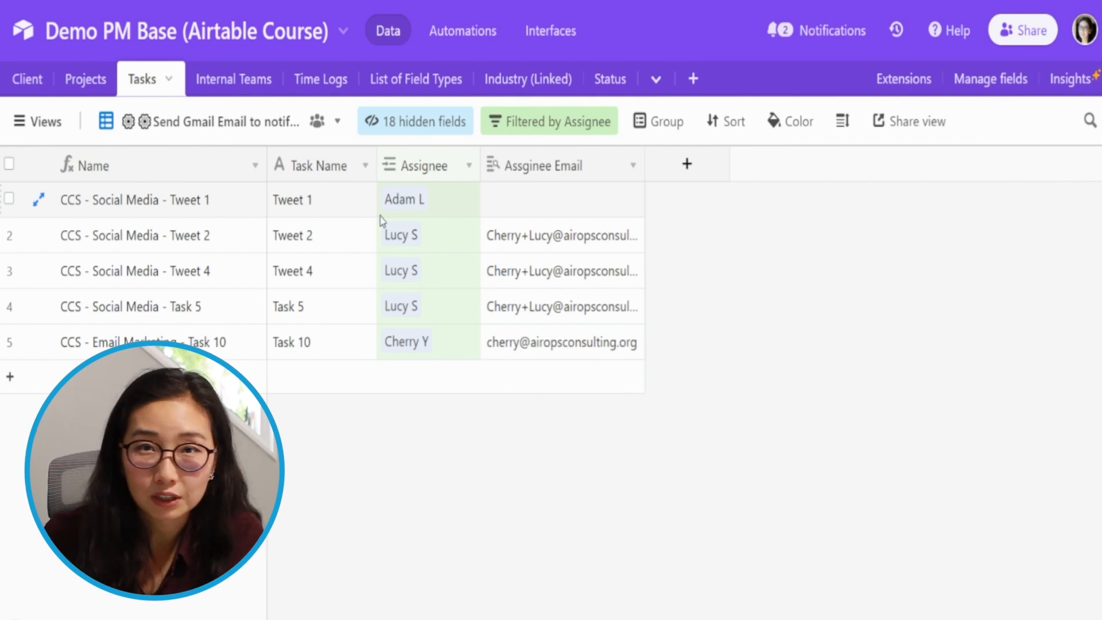
{"action": "left_click", "coordinate": [560, 134]}
{"action": "left_click", "coordinate": [568, 253]}
{"action": "left_click", "coordinate": [603, 250]}
{"action": "type", "text": "assgi"}
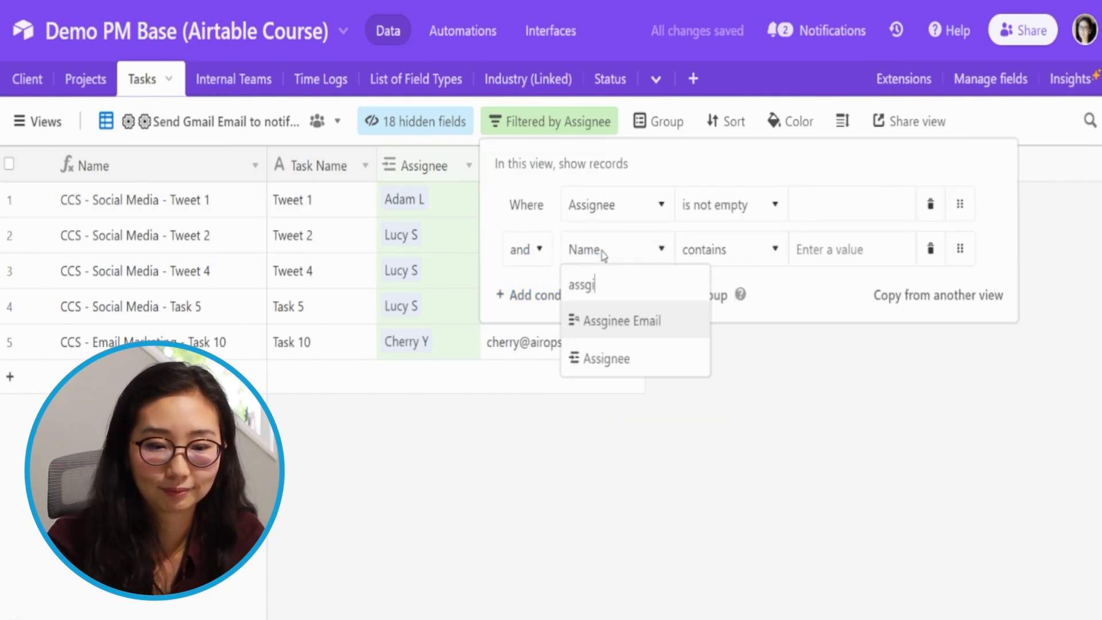
{"action": "key", "text": "Return"}
{"action": "left_click", "coordinate": [758, 261]}
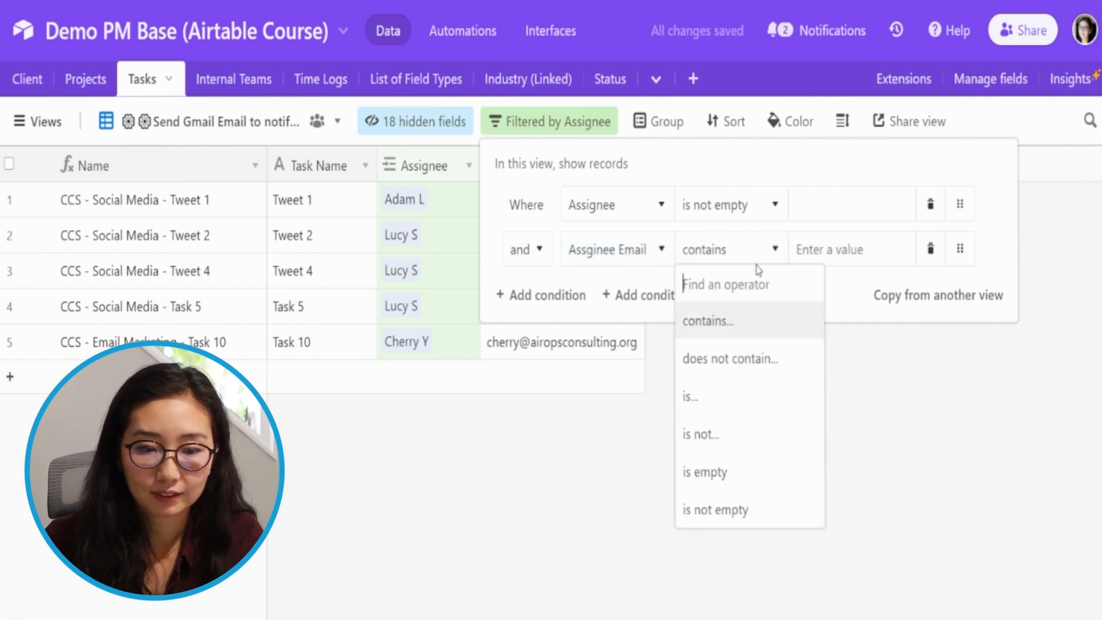
{"action": "left_click", "coordinate": [763, 513]}
{"action": "left_click", "coordinate": [763, 480]}
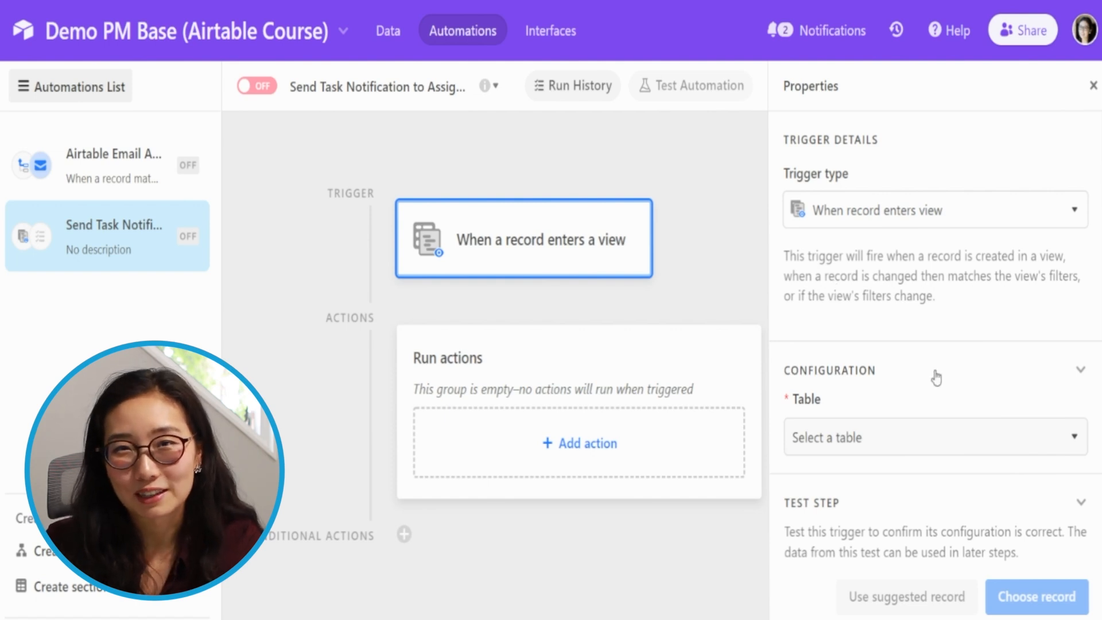
- Set the trigger to the Tasks table and the Send Gmail Email view, and test it with the "CCS - Email Marketing - Task 10" record
{"action": "left_click", "coordinate": [876, 449]}
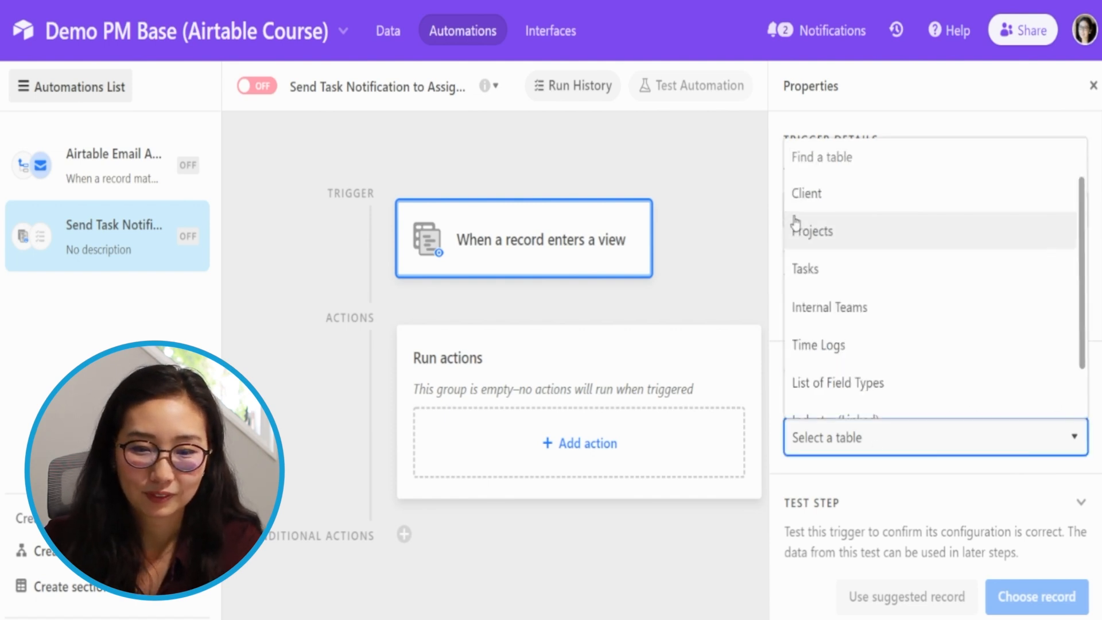
{"action": "left_click", "coordinate": [814, 265]}
{"action": "scroll", "coordinate": [869, 402], "scroll_direction": "down", "scroll_amount": 2}
{"action": "left_click", "coordinate": [873, 419]}
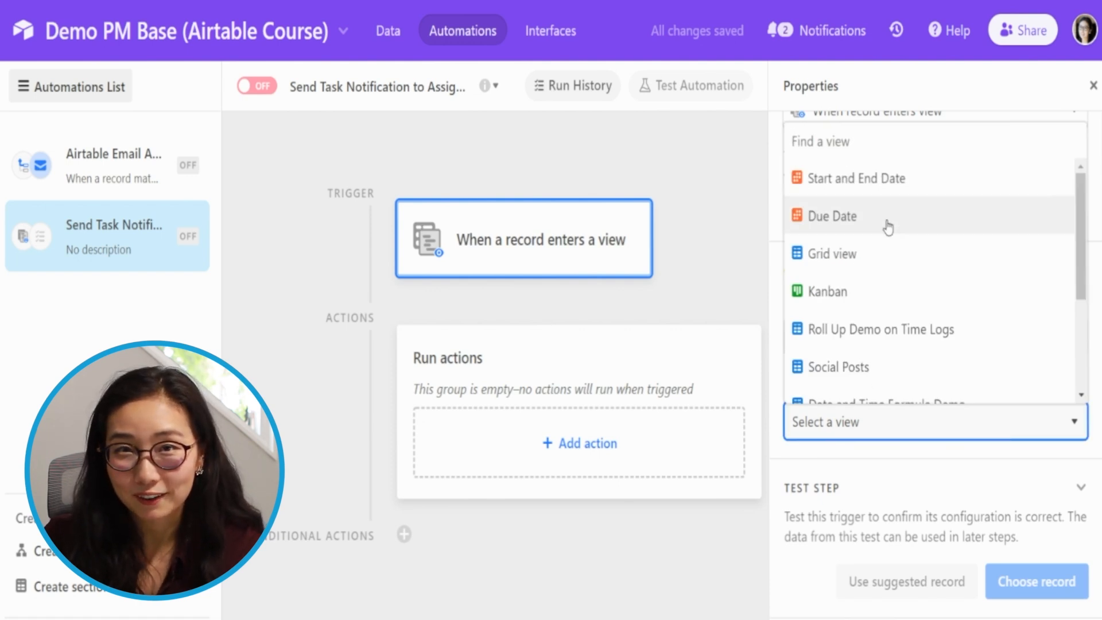
{"action": "scroll", "coordinate": [888, 228], "scroll_direction": "down", "scroll_amount": 3}
{"action": "left_click", "coordinate": [896, 387]}
{"action": "left_click", "coordinate": [1033, 597]}
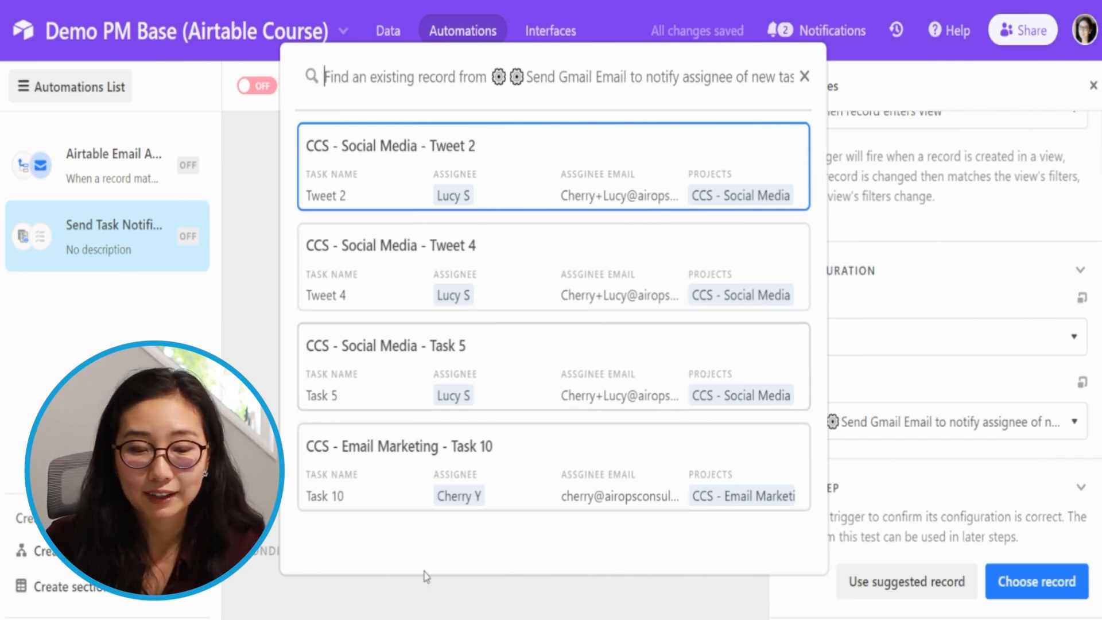
{"action": "left_click", "coordinate": [478, 472]}
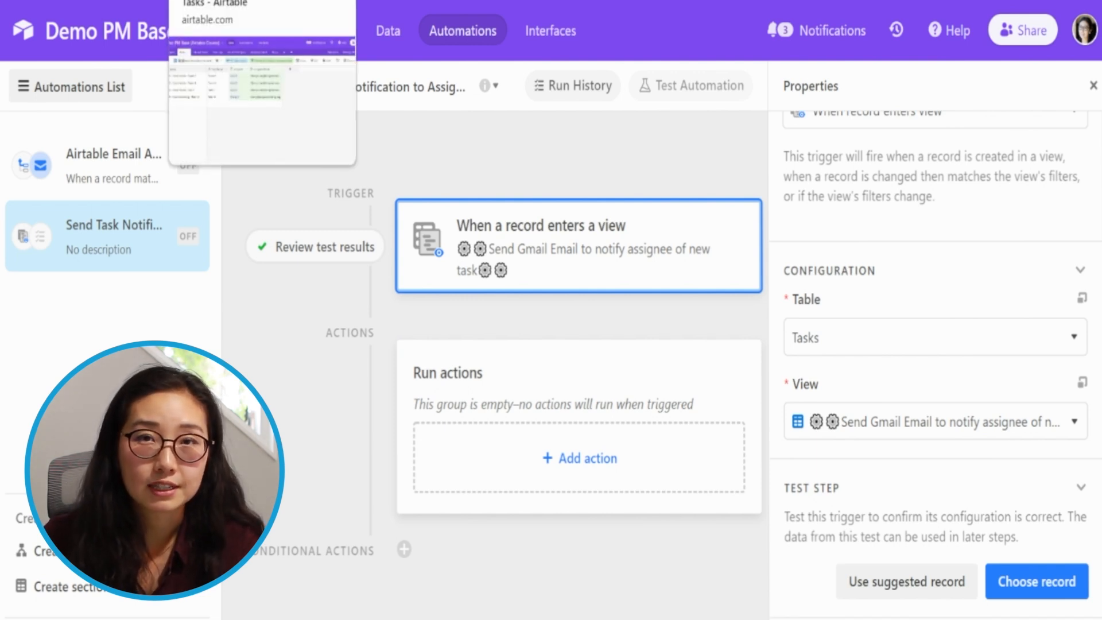
- Lock the Tasks view with the explanation "This is a trigger view for an automation" and check its hidden-field, filter and grouping options
{"action": "left_click", "coordinate": [230, 1]}
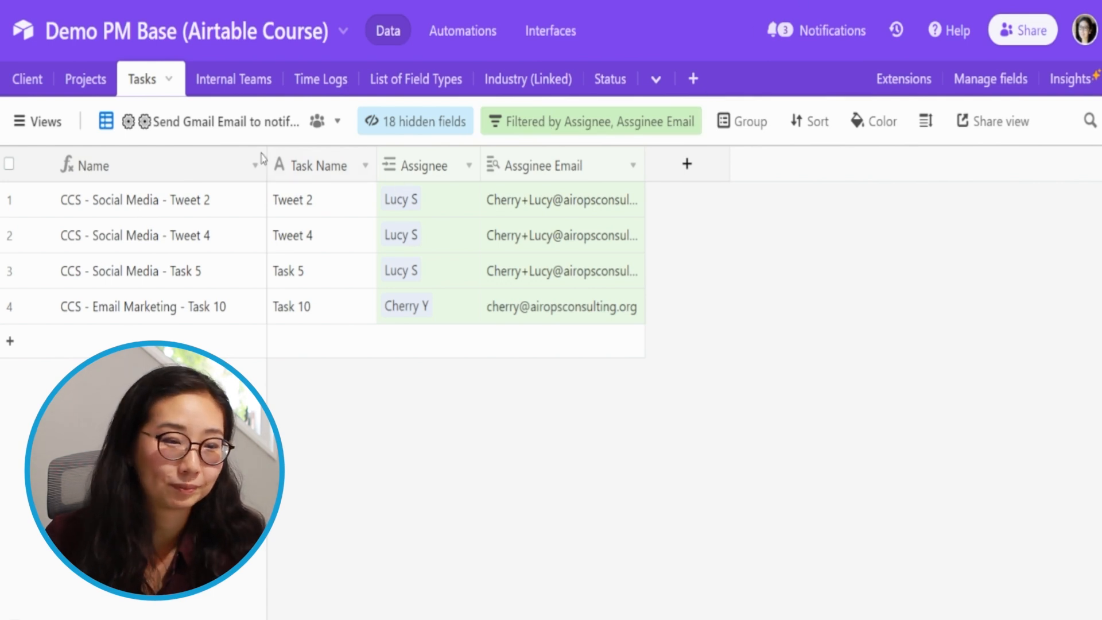
{"action": "left_click", "coordinate": [198, 127]}
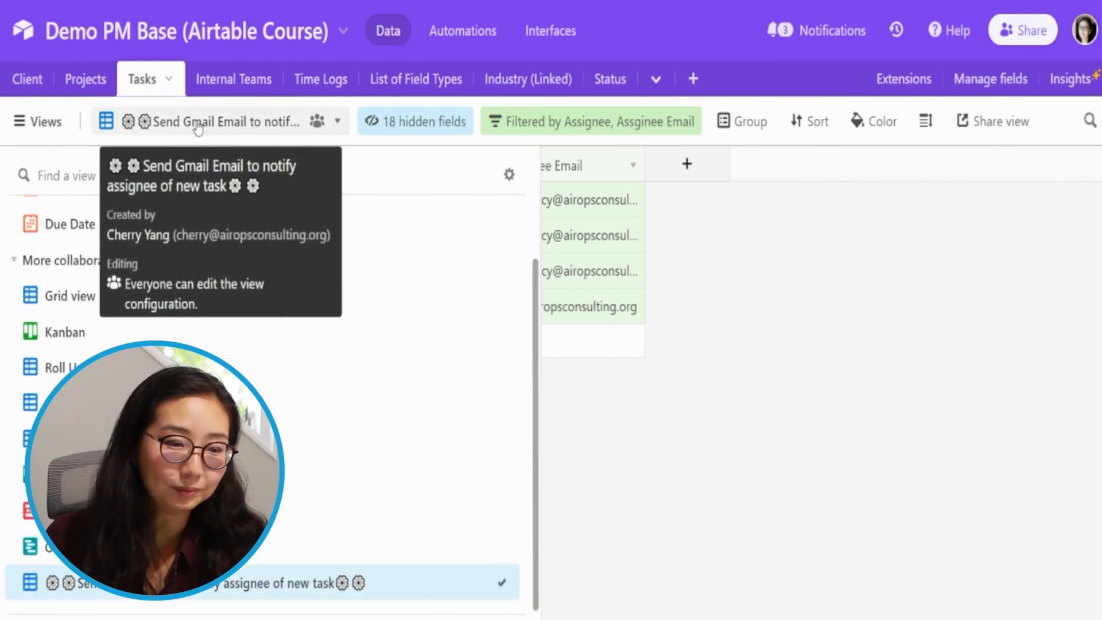
{"action": "left_click", "coordinate": [317, 122]}
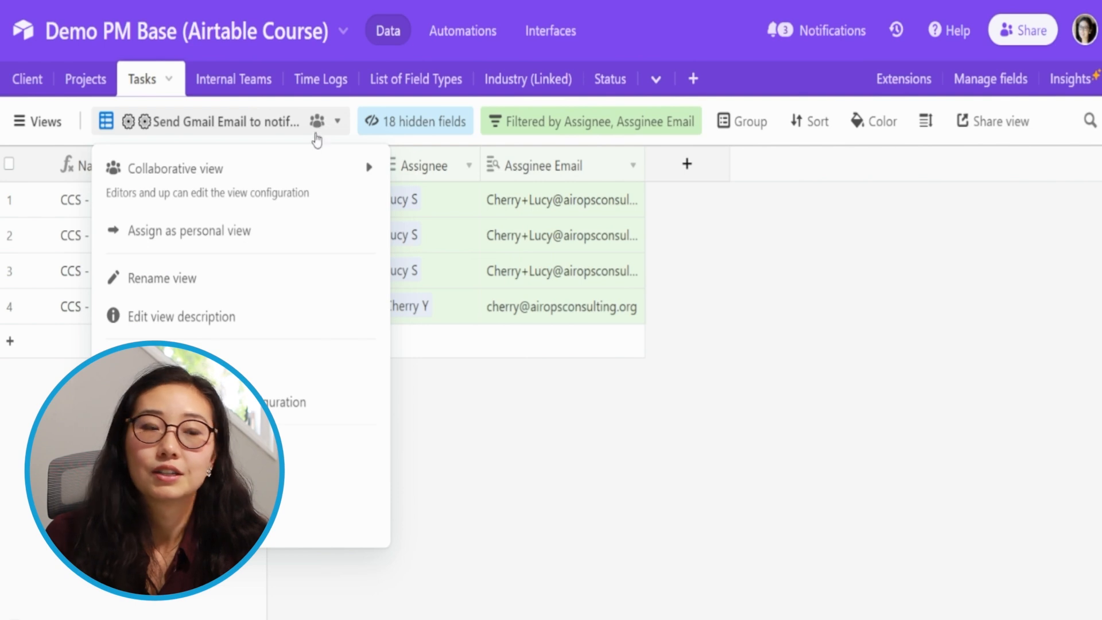
{"action": "mouse_move", "coordinate": [293, 175]}
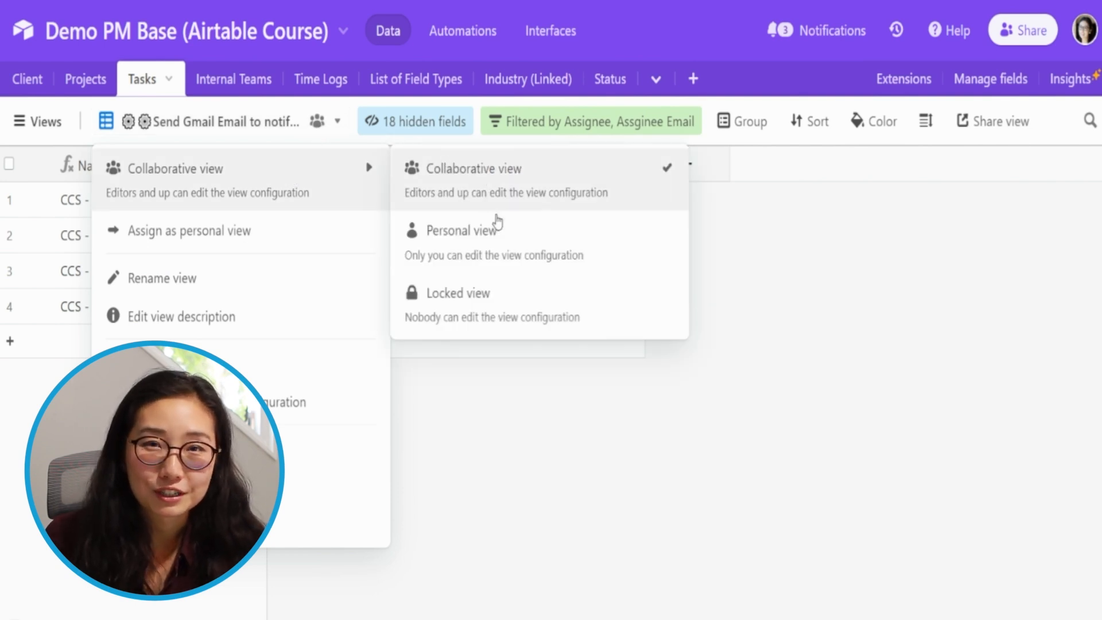
{"action": "left_click", "coordinate": [495, 304]}
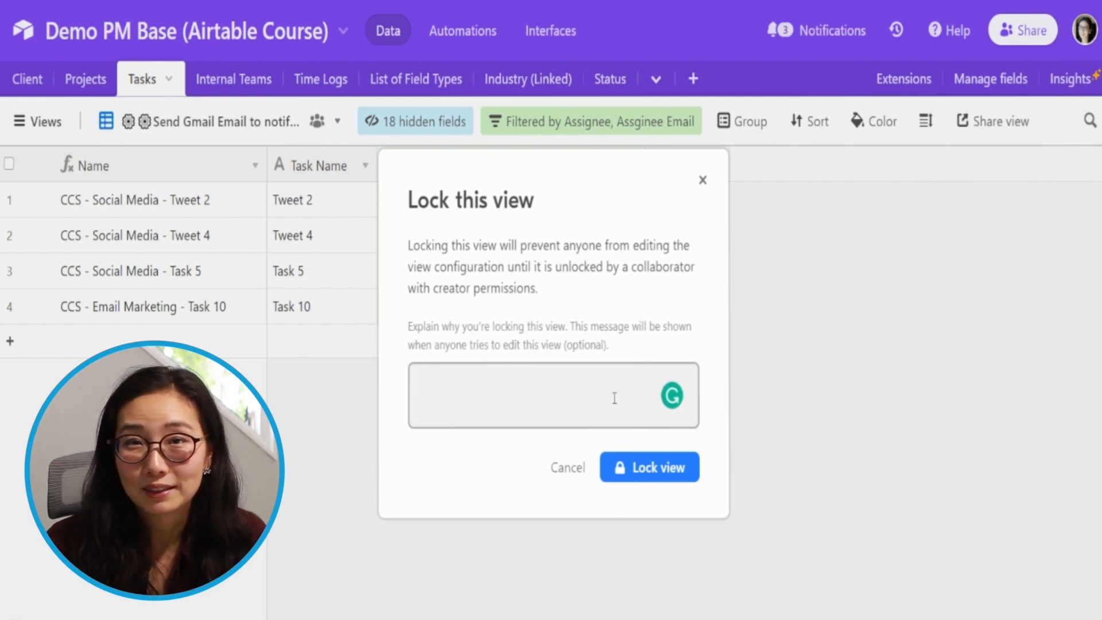
{"action": "type", "text": "T"}
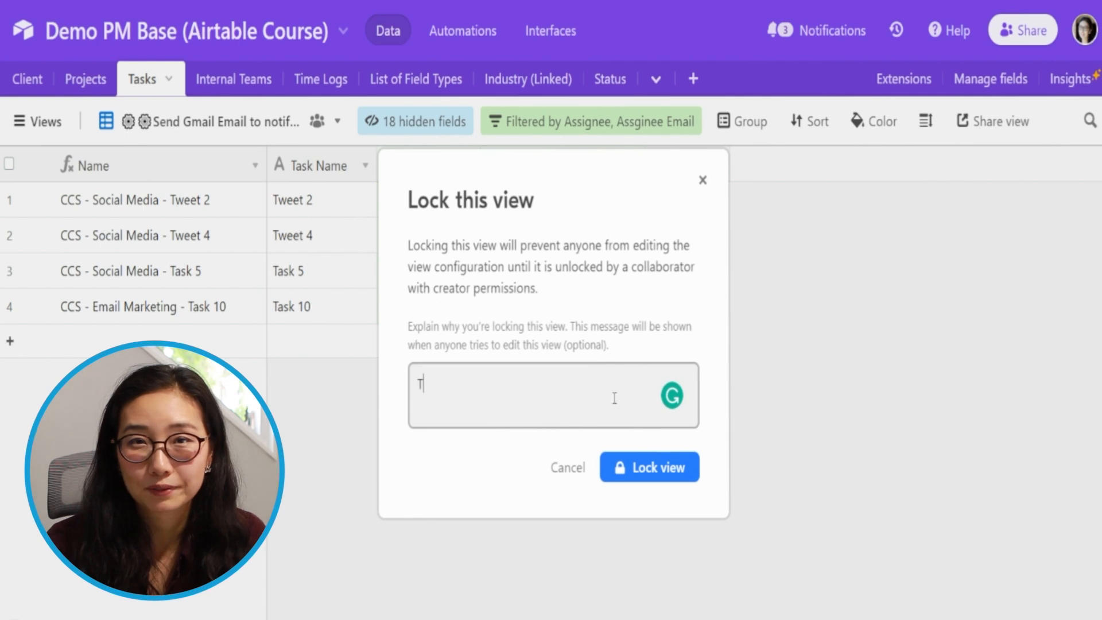
{"action": "type", "text": "his is a tri"}
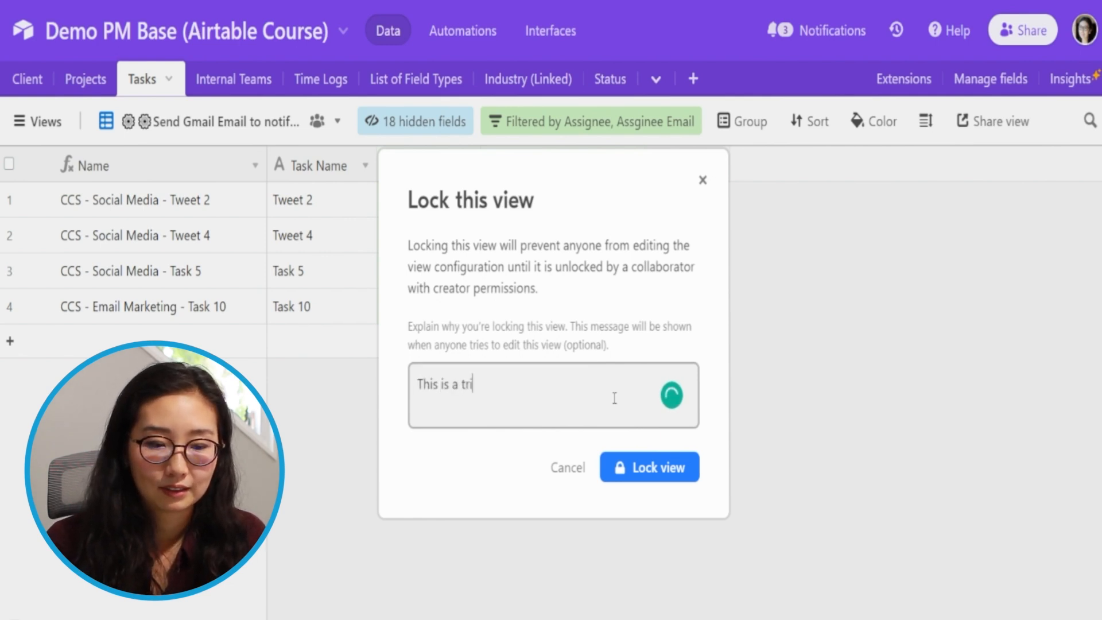
{"action": "type", "text": "gger view for an automation"}
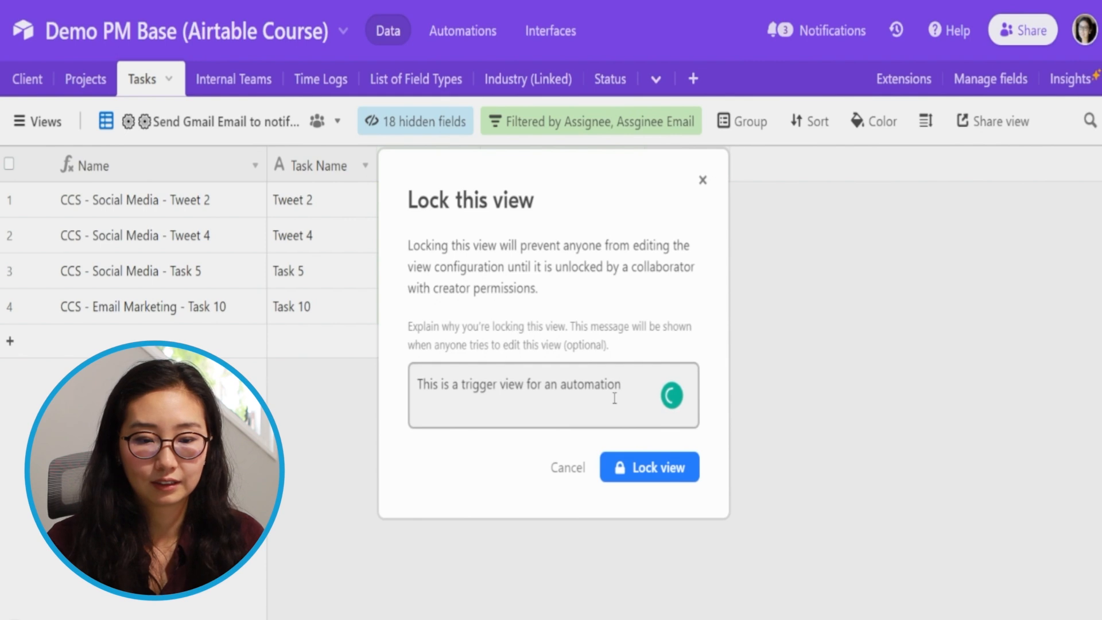
{"action": "left_click", "coordinate": [661, 466]}
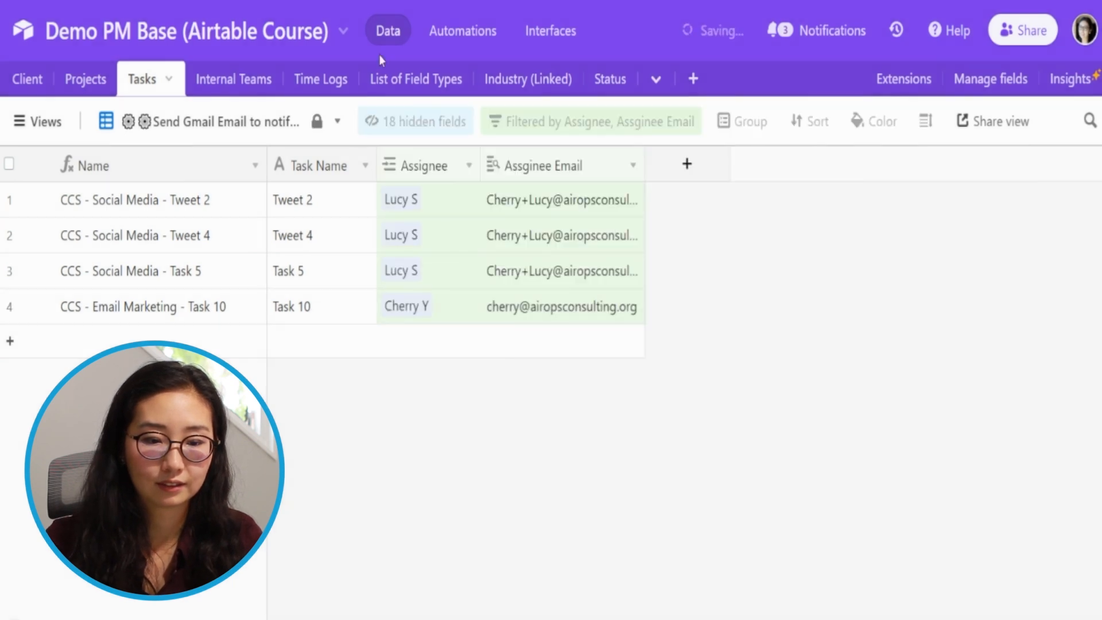
{"action": "left_click", "coordinate": [412, 123]}
{"action": "left_click", "coordinate": [534, 121]}
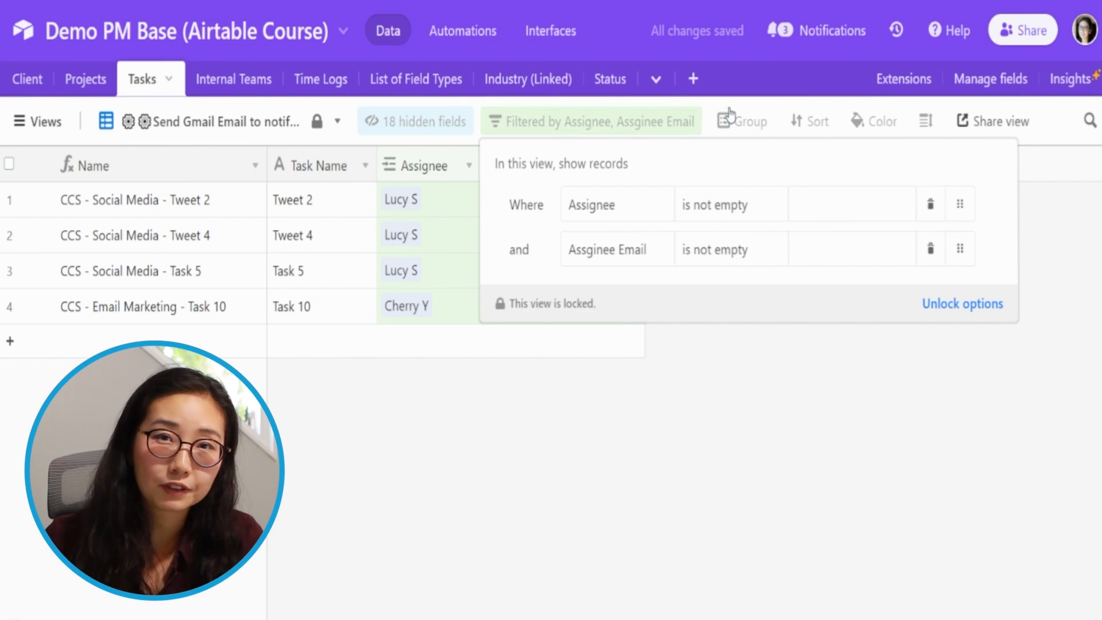
{"action": "left_click", "coordinate": [759, 126]}
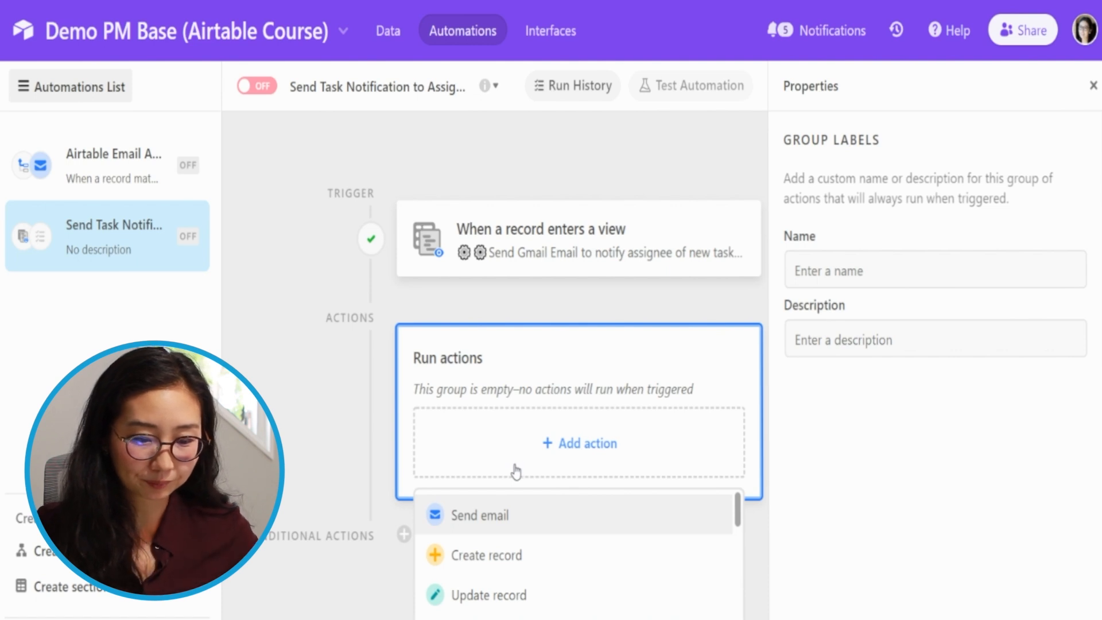
- Add a Gmail Send email action to the Send Task Notification automation
{"action": "left_click_drag", "start_coordinate": [738, 512], "coordinate": [745, 530]}
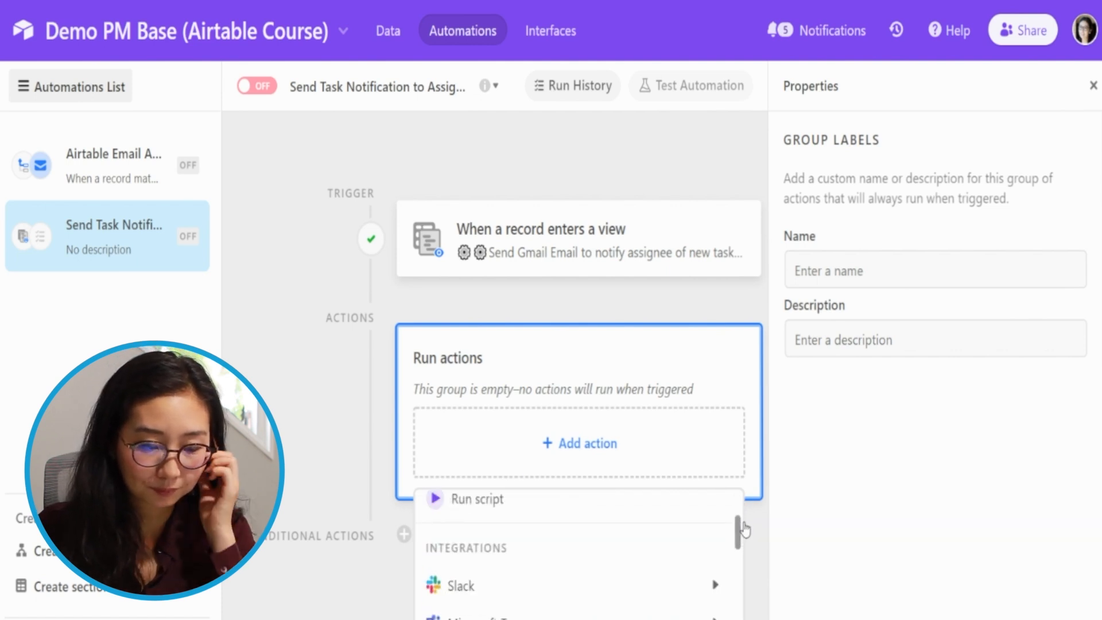
{"action": "scroll", "coordinate": [745, 530], "scroll_direction": "down", "scroll_amount": 3}
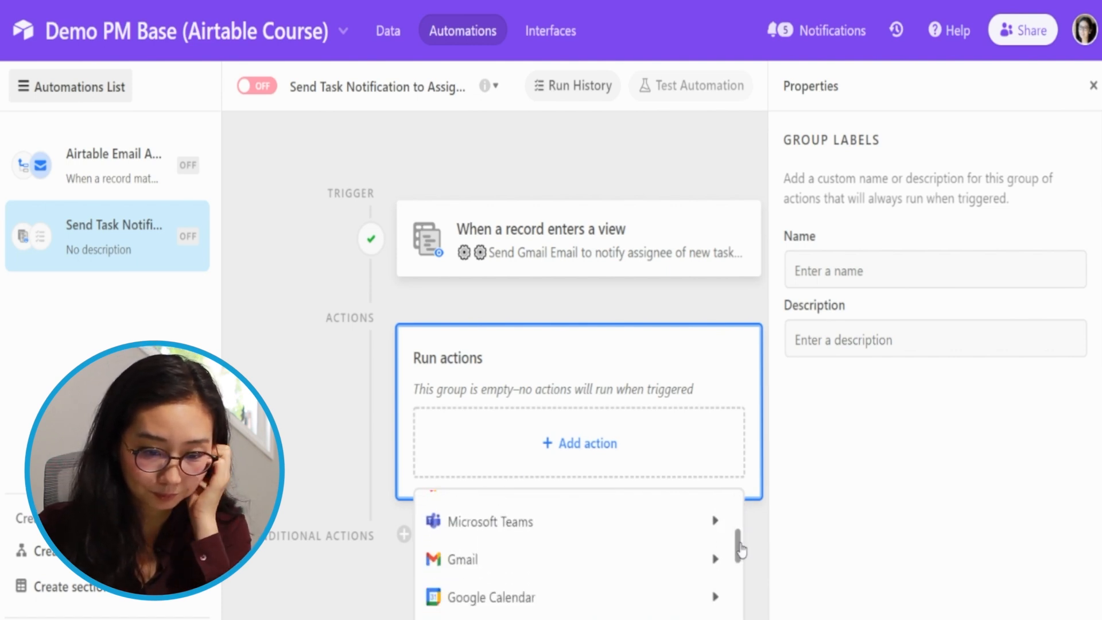
{"action": "mouse_move", "coordinate": [709, 557]}
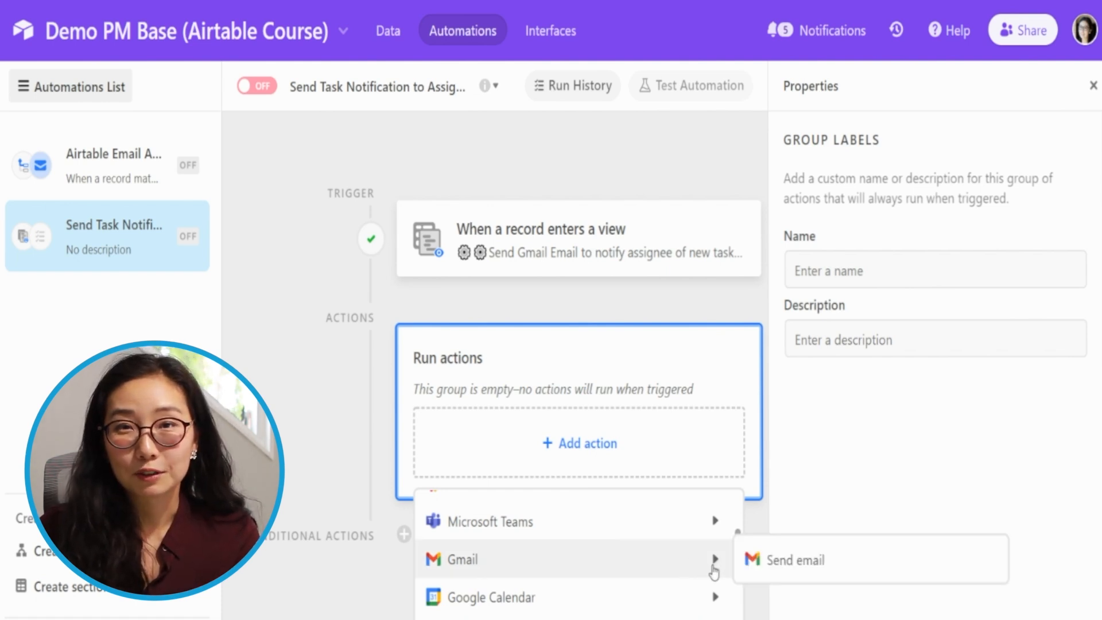
{"action": "left_click", "coordinate": [794, 568]}
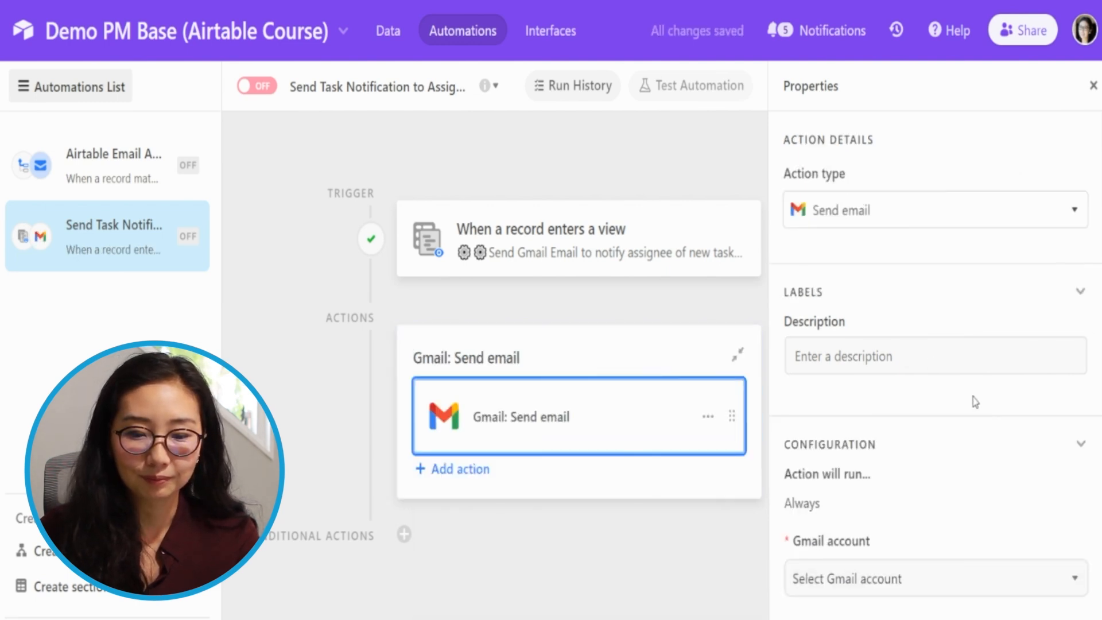
- Describe the Gmail action as "Send email notification to assignee *GMail)"
{"action": "scroll", "coordinate": [974, 400], "scroll_direction": "down", "scroll_amount": 5}
{"action": "scroll", "coordinate": [844, 267], "scroll_direction": "up", "scroll_amount": 5}
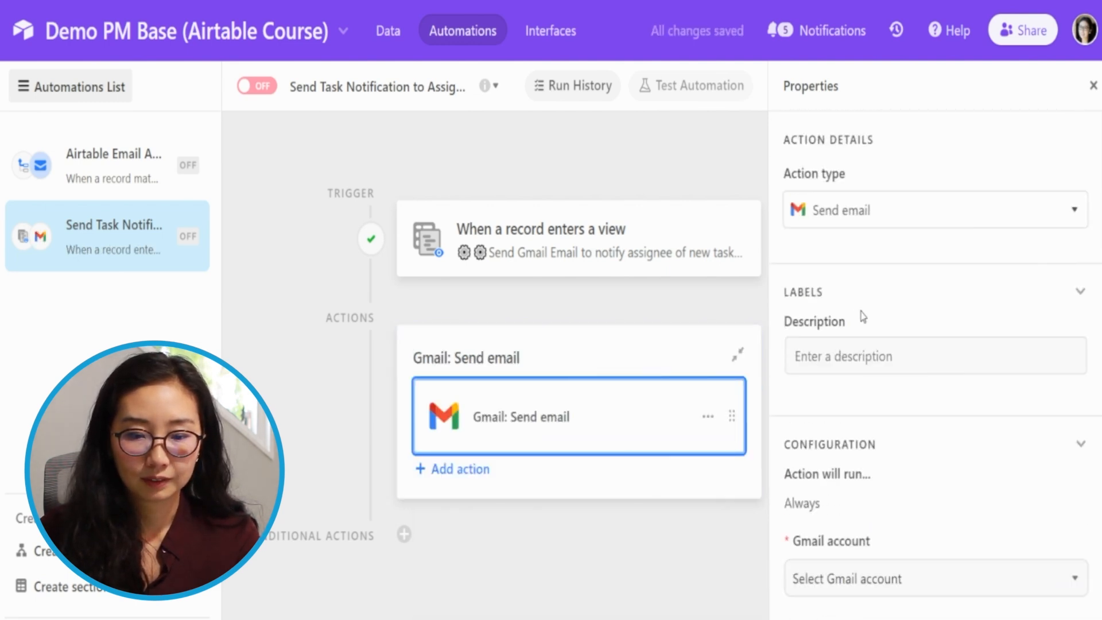
{"action": "left_click", "coordinate": [850, 353]}
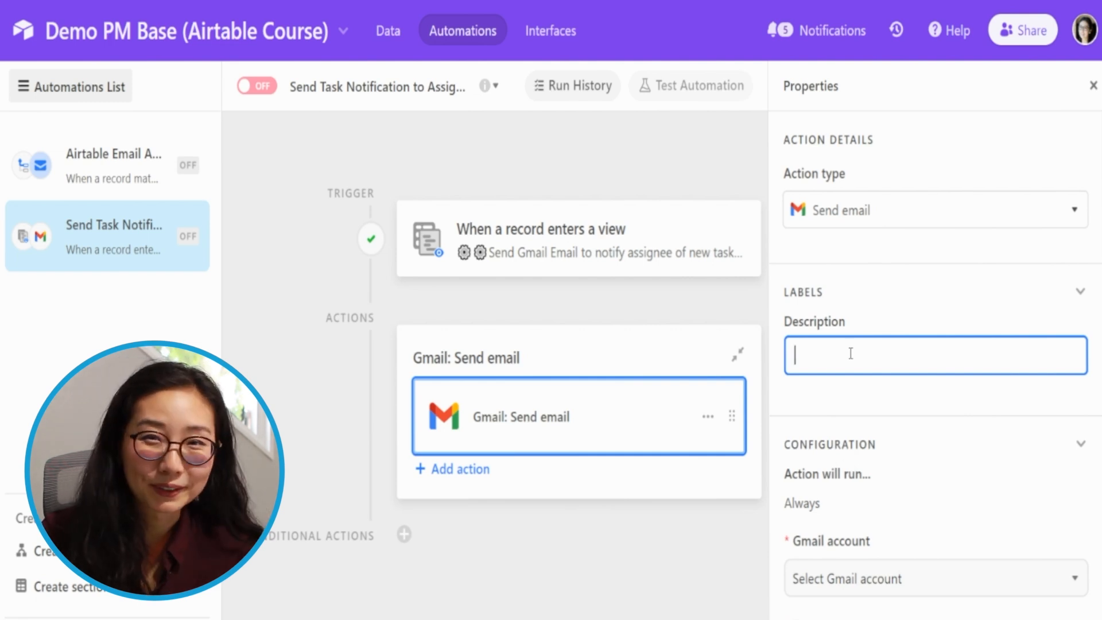
{"action": "type", "text": "Send Email"}
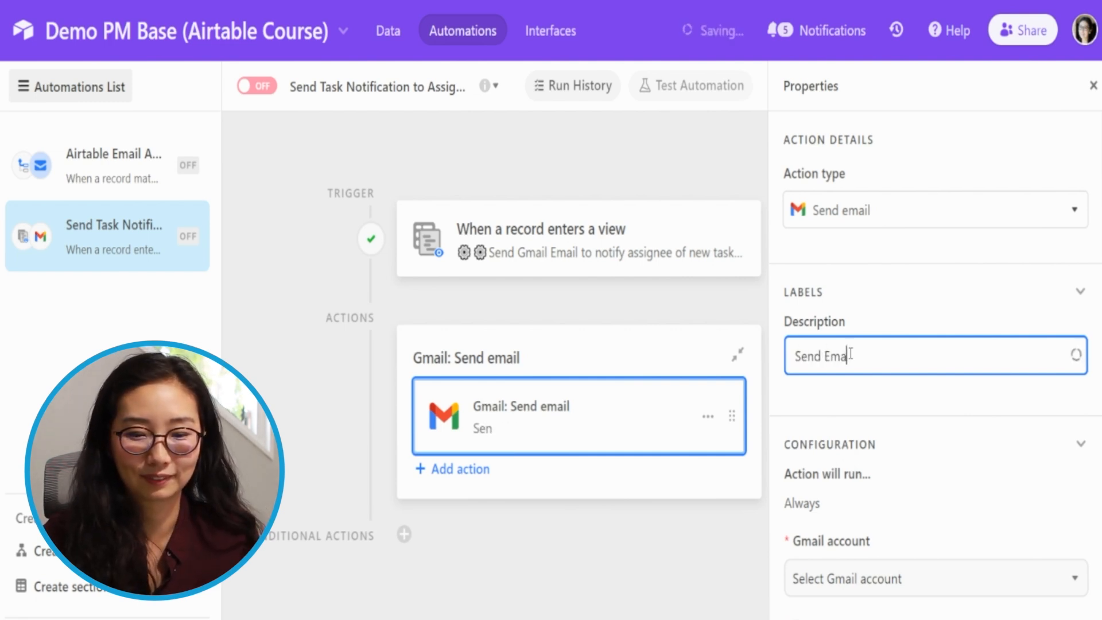
{"action": "key", "text": "BackSpace"}
{"action": "key", "text": "BackSpace"}
{"action": "key", "text": "BackSpace"}
{"action": "key", "text": "BackSpace"}
{"action": "key", "text": "BackSpace"}
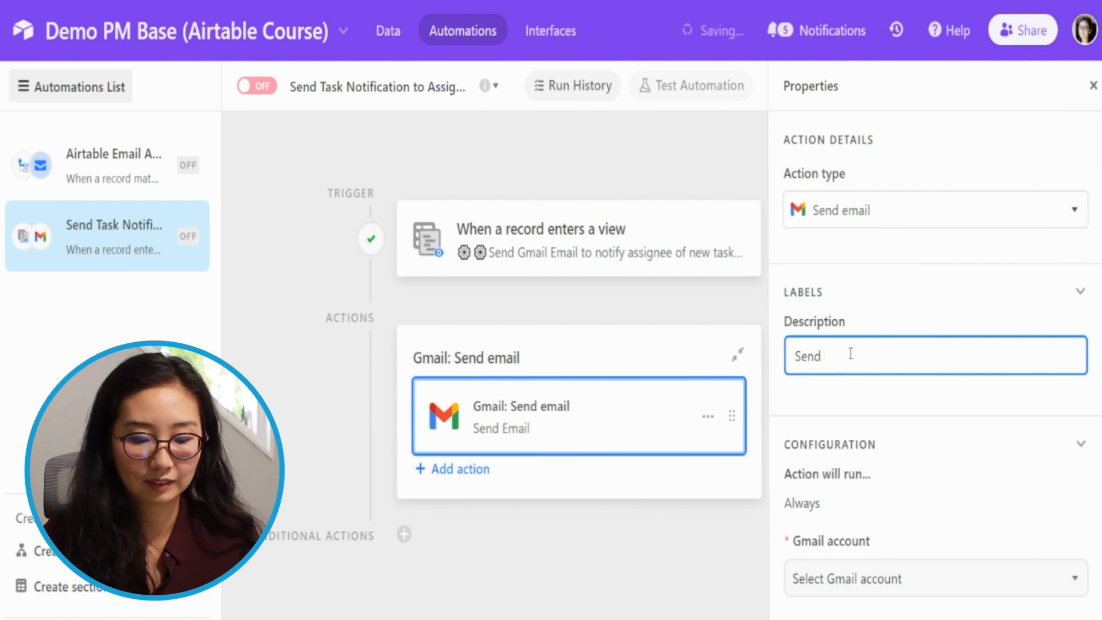
{"action": "type", "text": "email notifi"}
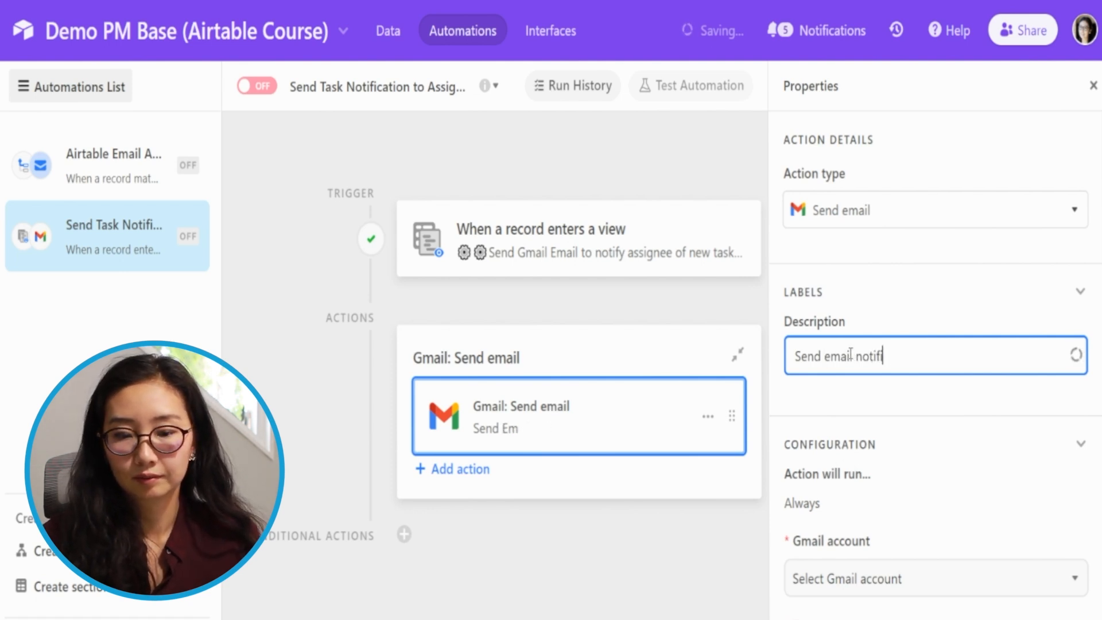
{"action": "type", "text": "cation to assig"}
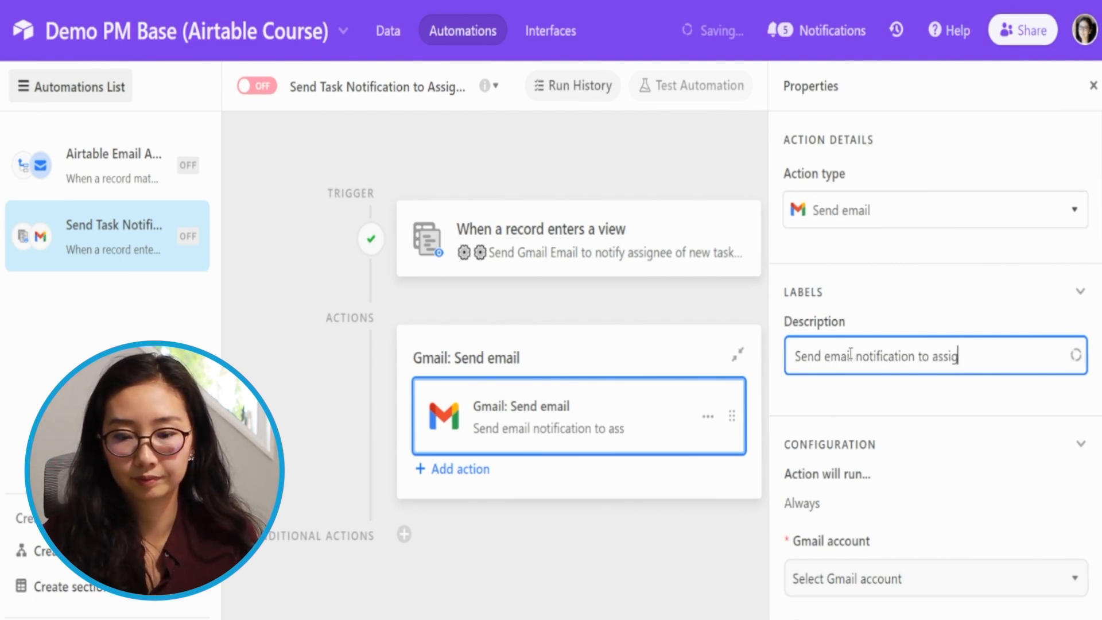
{"action": "type", "text": "nee *GMail"}
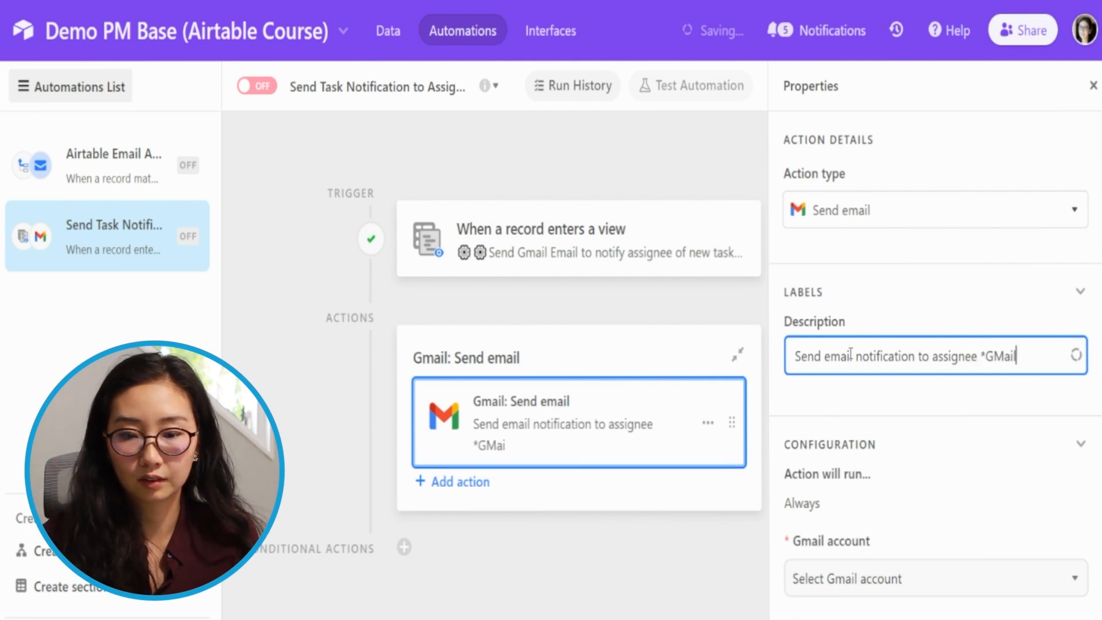
{"action": "type", "text": ")"}
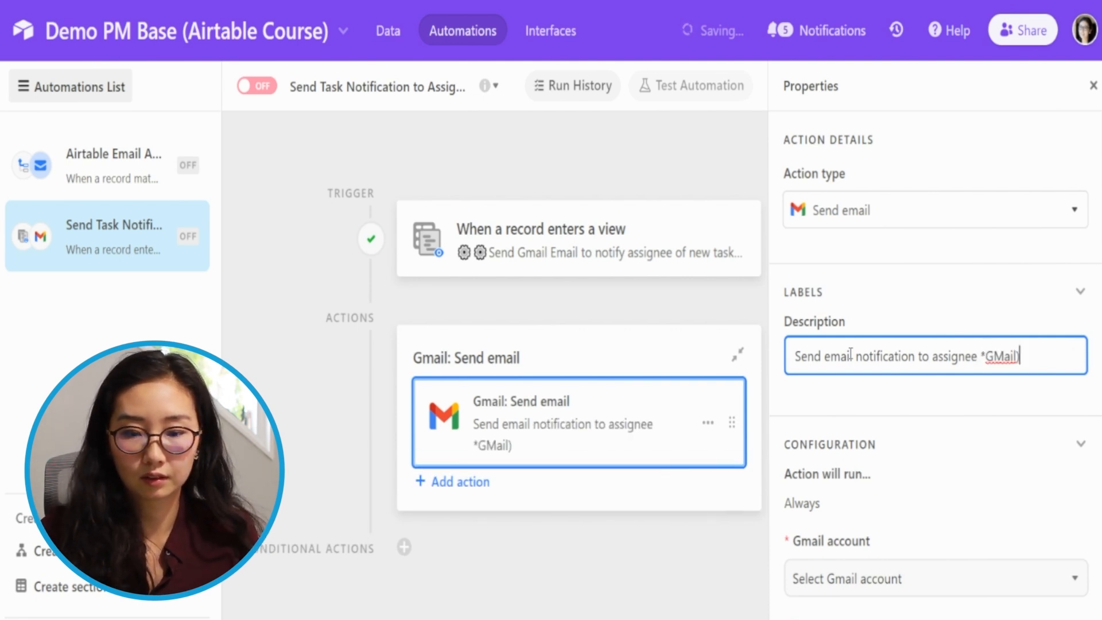
- Correct the Gmail action's description to "Send email notification to assignee (GMail)"
{"action": "key", "text": "Left"}
{"action": "key", "text": "Left"}
{"action": "key", "text": "Left"}
{"action": "key", "text": "Left"}
{"action": "key", "text": "Left"}
{"action": "key", "text": "Left"}
{"action": "key", "text": "BackSpace"}
{"action": "type", "text": "("}
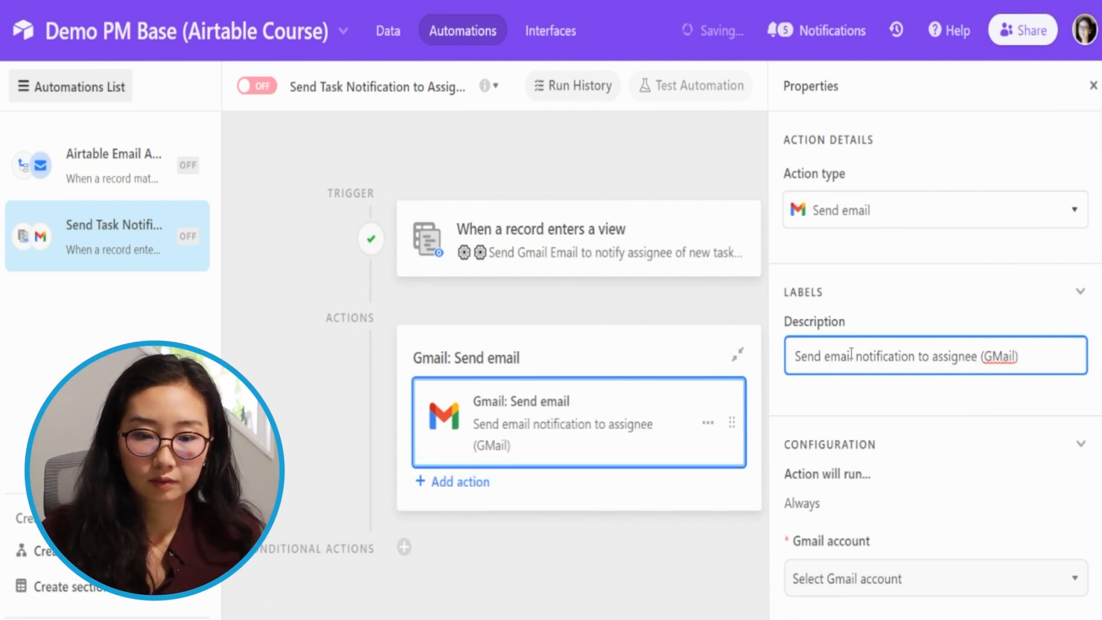
{"action": "left_click", "coordinate": [850, 403]}
{"action": "scroll", "coordinate": [868, 403], "scroll_direction": "down", "scroll_amount": 4}
{"action": "scroll", "coordinate": [868, 403], "scroll_direction": "up", "scroll_amount": 4}
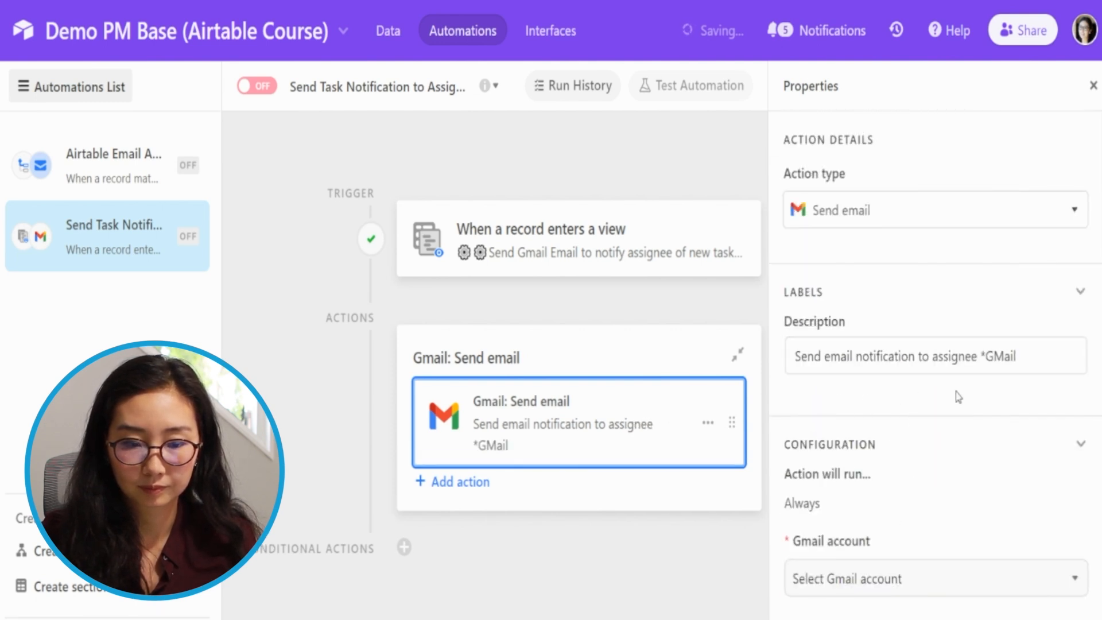
- Set the sending account of the Gmail action to the connected Gmail account 2
{"action": "left_click_drag", "start_coordinate": [1100, 250], "coordinate": [1099, 353]}
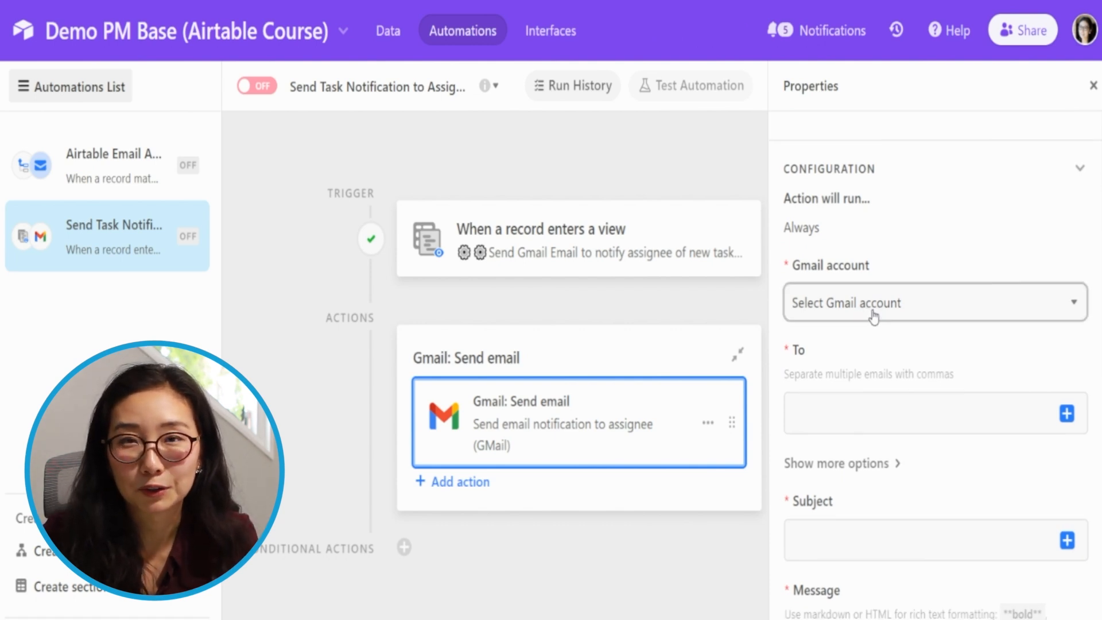
{"action": "left_click", "coordinate": [873, 315]}
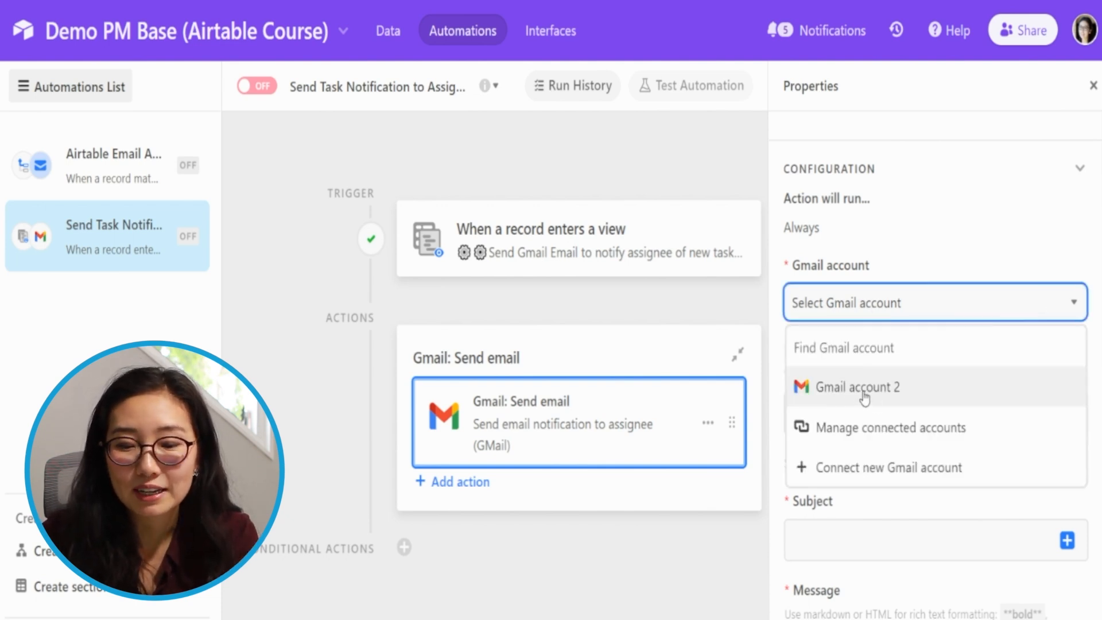
{"action": "left_click", "coordinate": [878, 472]}
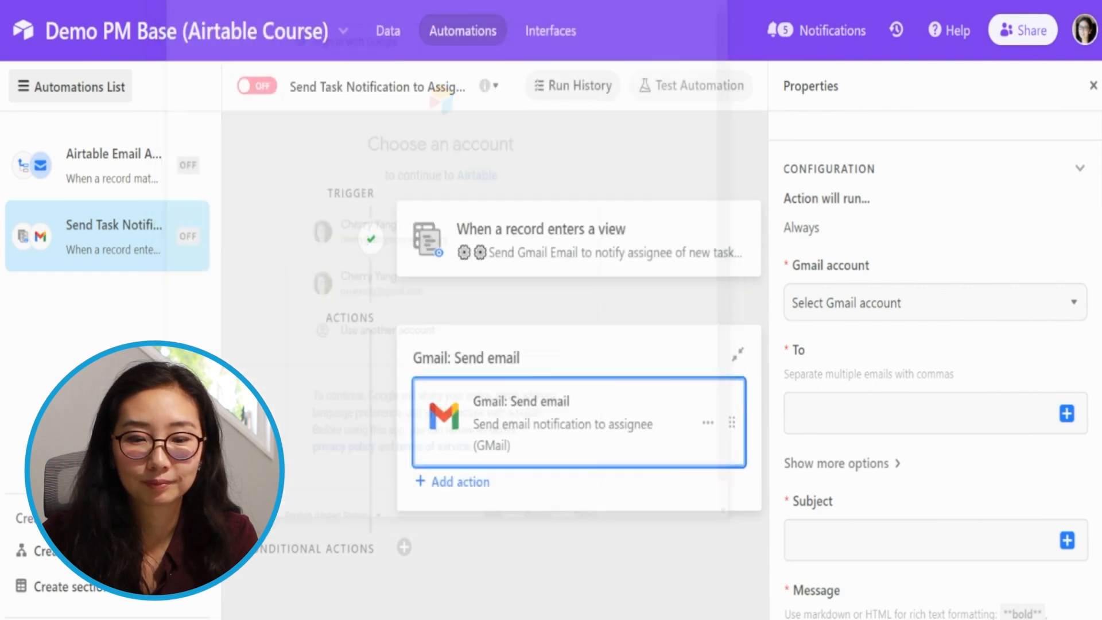
{"action": "left_click", "coordinate": [886, 310]}
{"action": "left_click", "coordinate": [872, 391]}
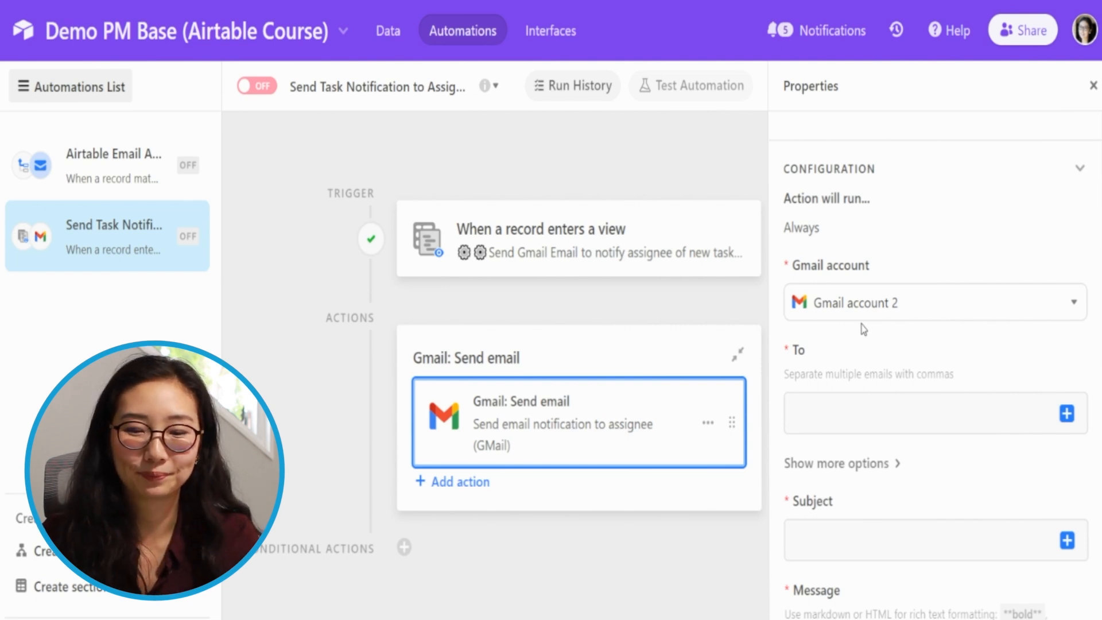
- Set the email's To recipient to the value of the trigger record's Assginee Email field
{"action": "left_click", "coordinate": [951, 413]}
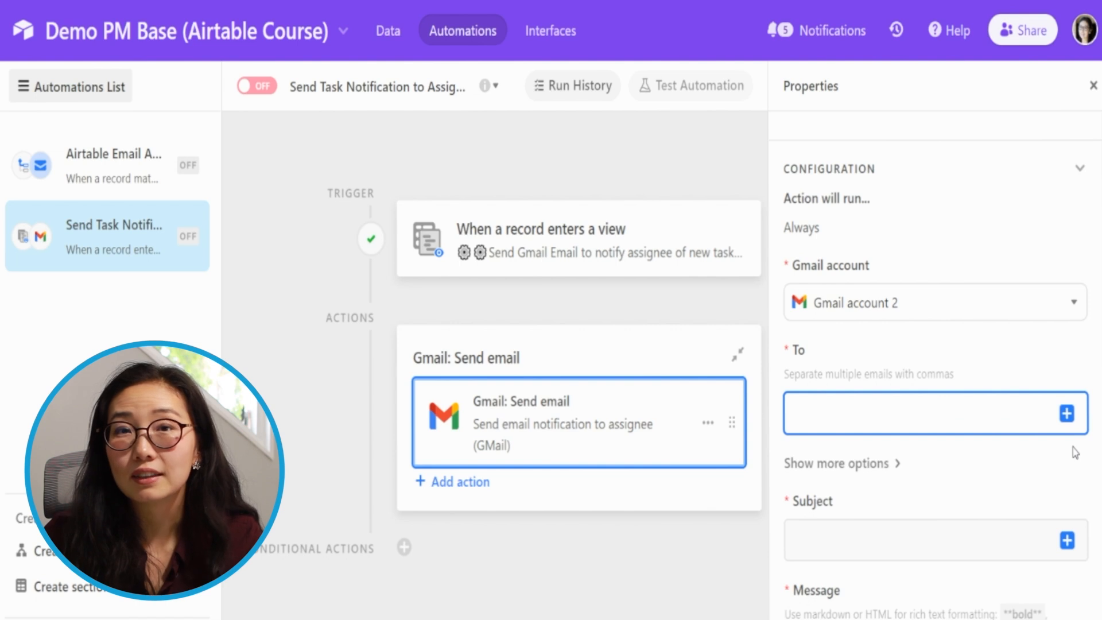
{"action": "left_click", "coordinate": [1066, 414]}
{"action": "scroll", "coordinate": [959, 312], "scroll_direction": "down", "scroll_amount": 10}
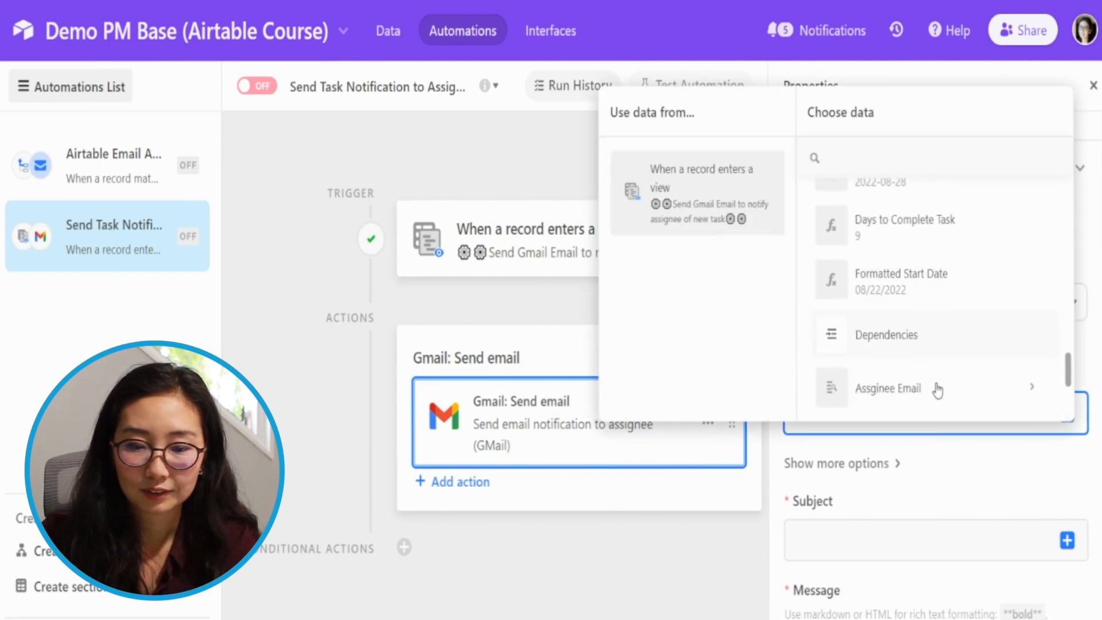
{"action": "scroll", "coordinate": [938, 391], "scroll_direction": "down", "scroll_amount": 3}
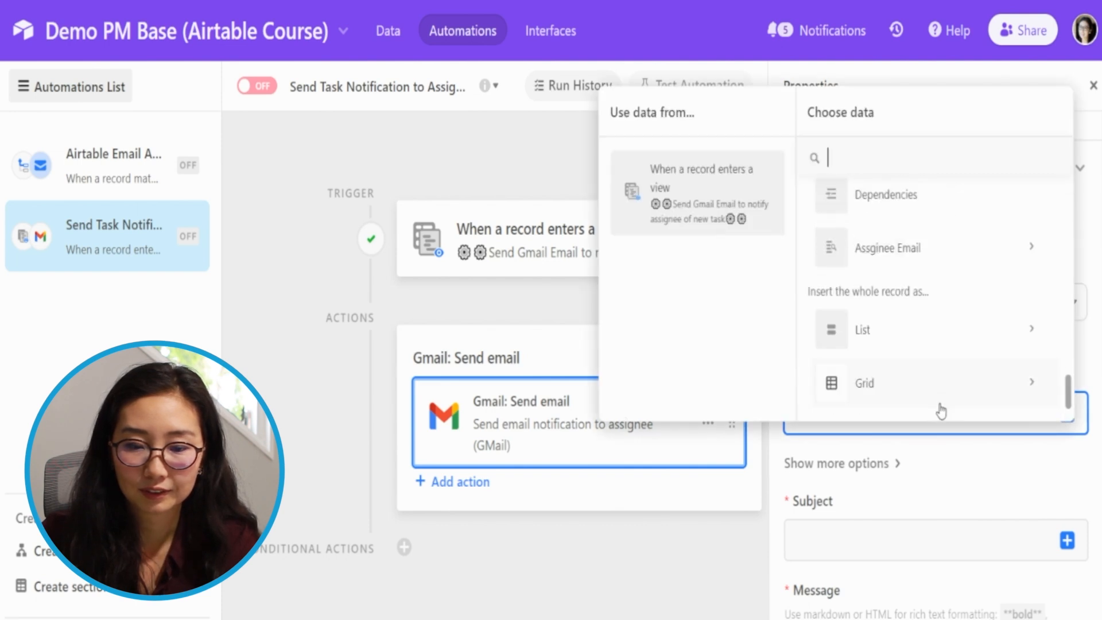
{"action": "left_click", "coordinate": [928, 263]}
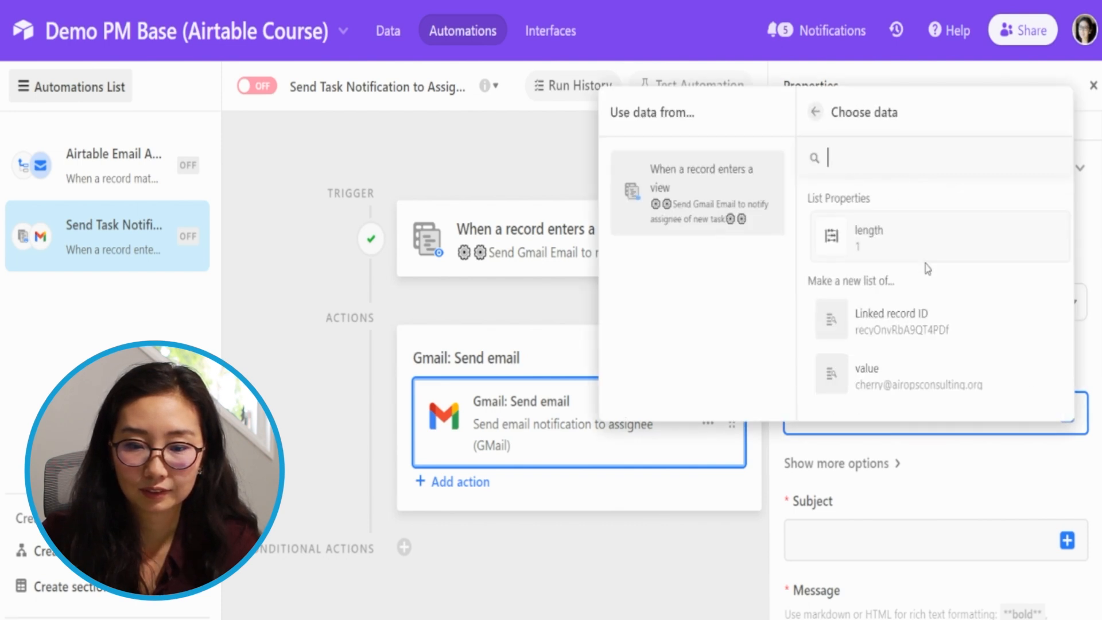
{"action": "left_click", "coordinate": [950, 390]}
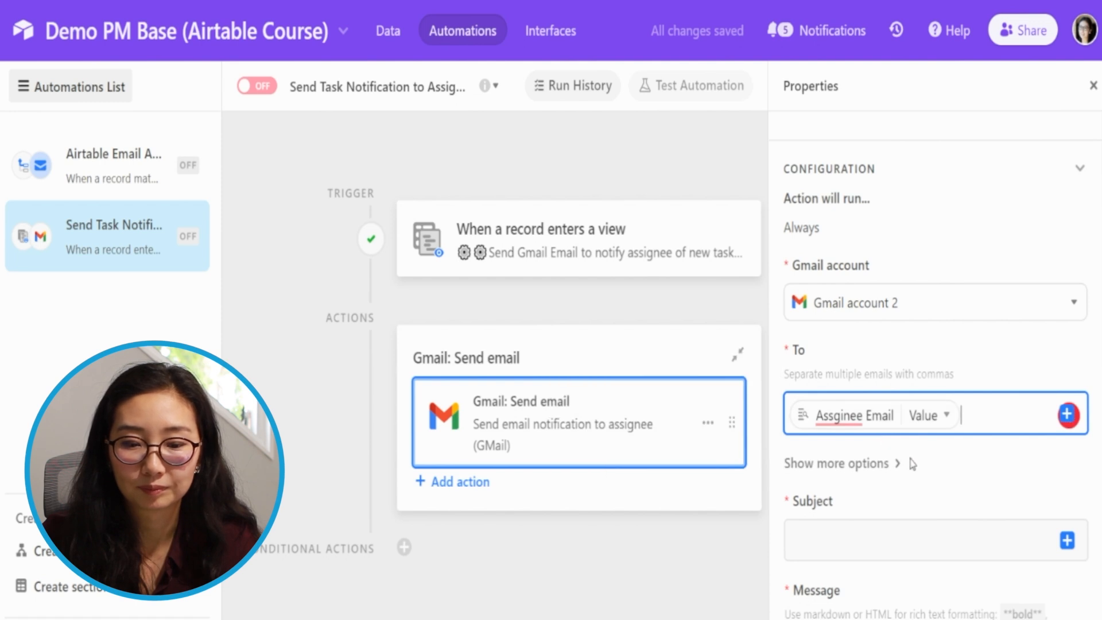
- Set the email subject to "A new task for you -" followed by the trigger record's Task Name
{"action": "scroll", "coordinate": [1068, 414], "scroll_direction": "down", "scroll_amount": 5}
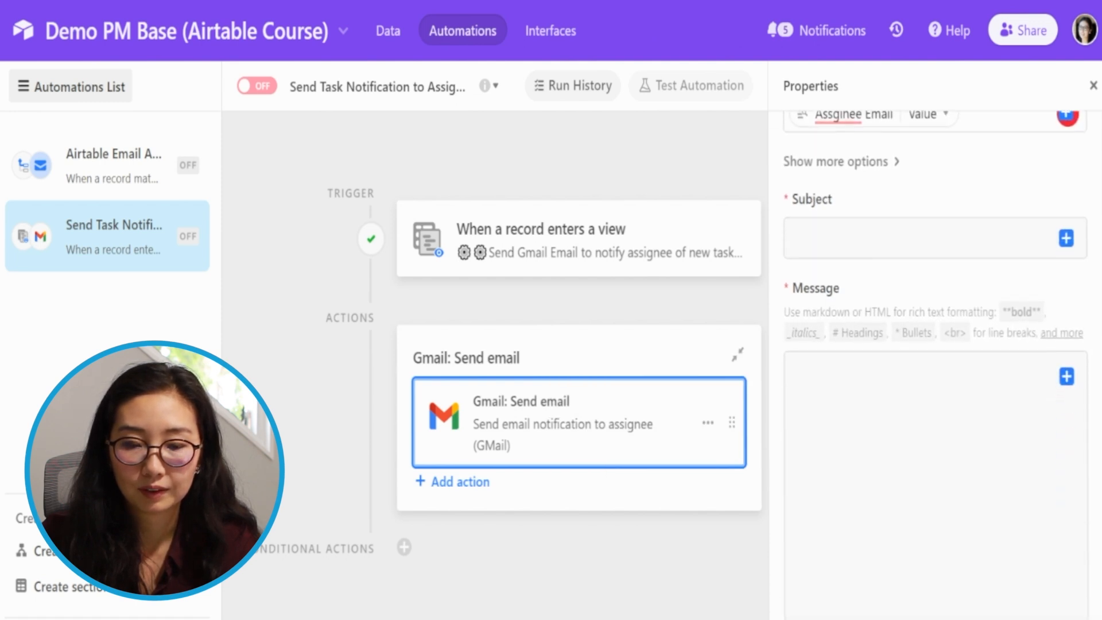
{"action": "left_click", "coordinate": [945, 236]}
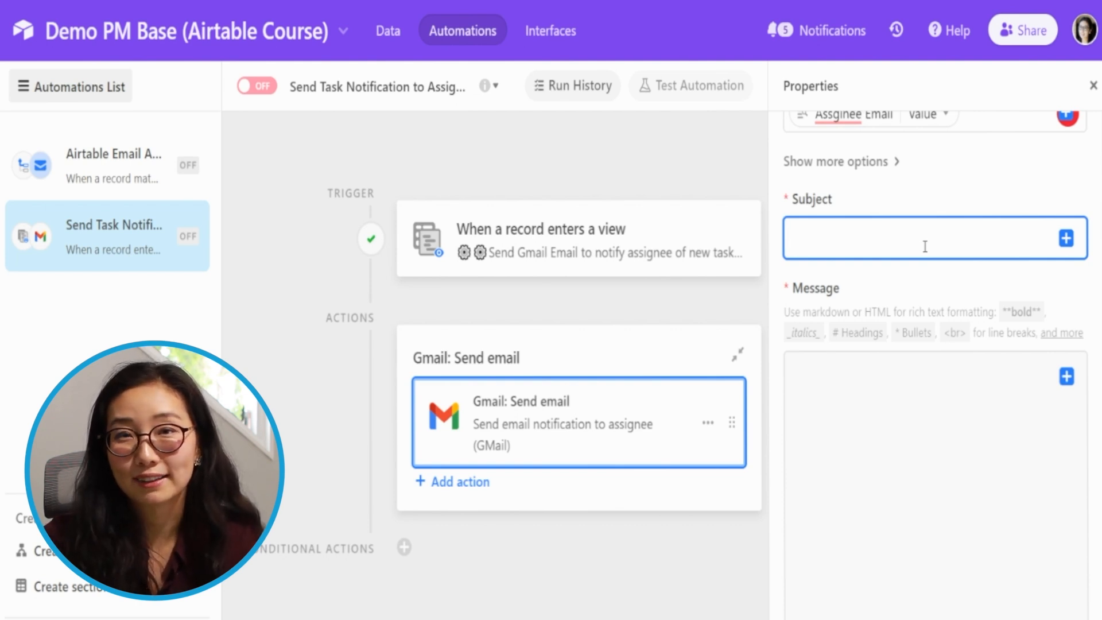
{"action": "type", "text": "A new "}
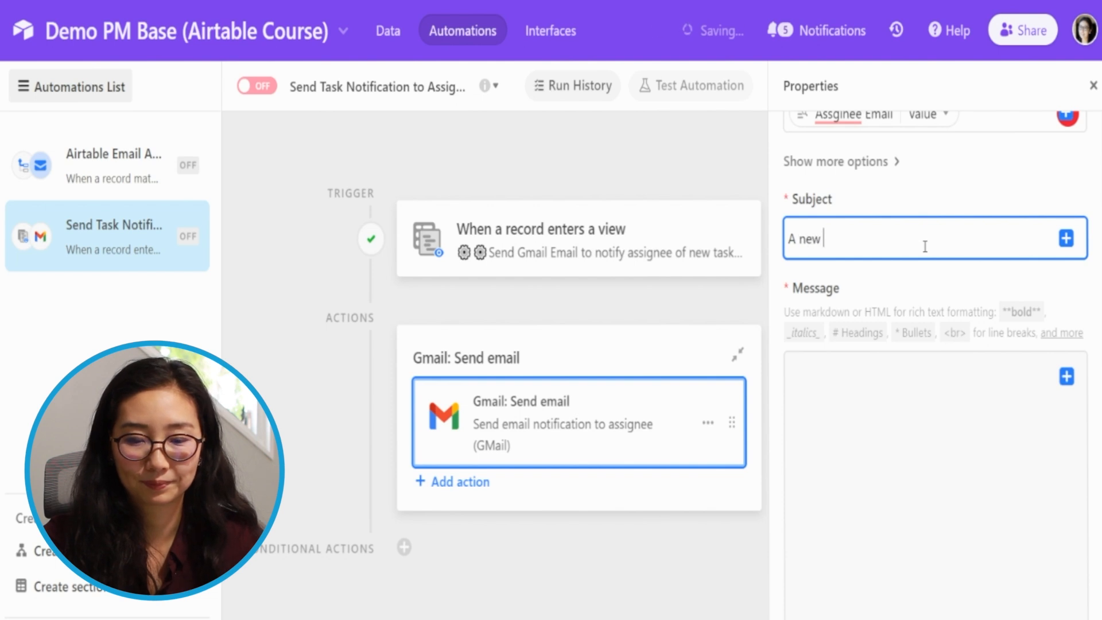
{"action": "type", "text": "task for you"}
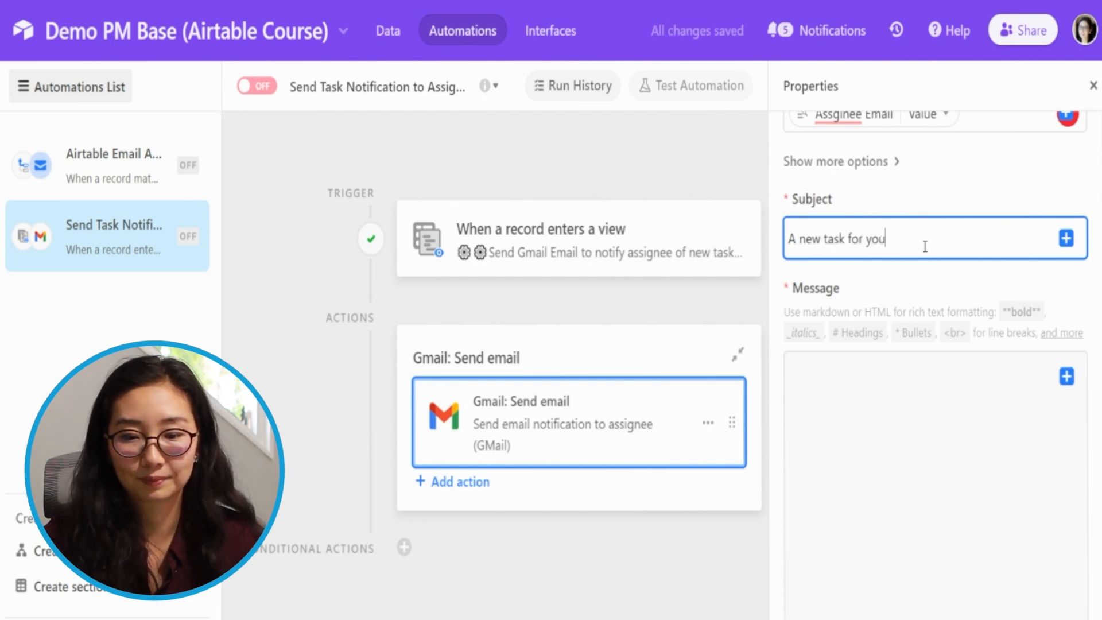
{"action": "type", "text": " -"}
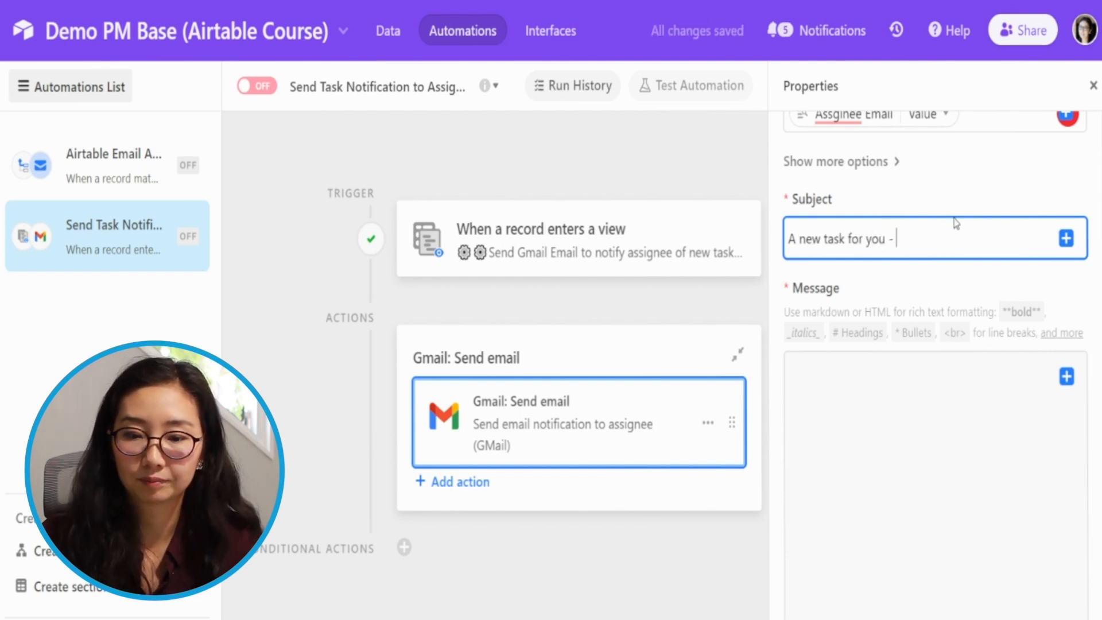
{"action": "left_click", "coordinate": [1066, 239]}
{"action": "scroll", "coordinate": [967, 476], "scroll_direction": "down", "scroll_amount": 5}
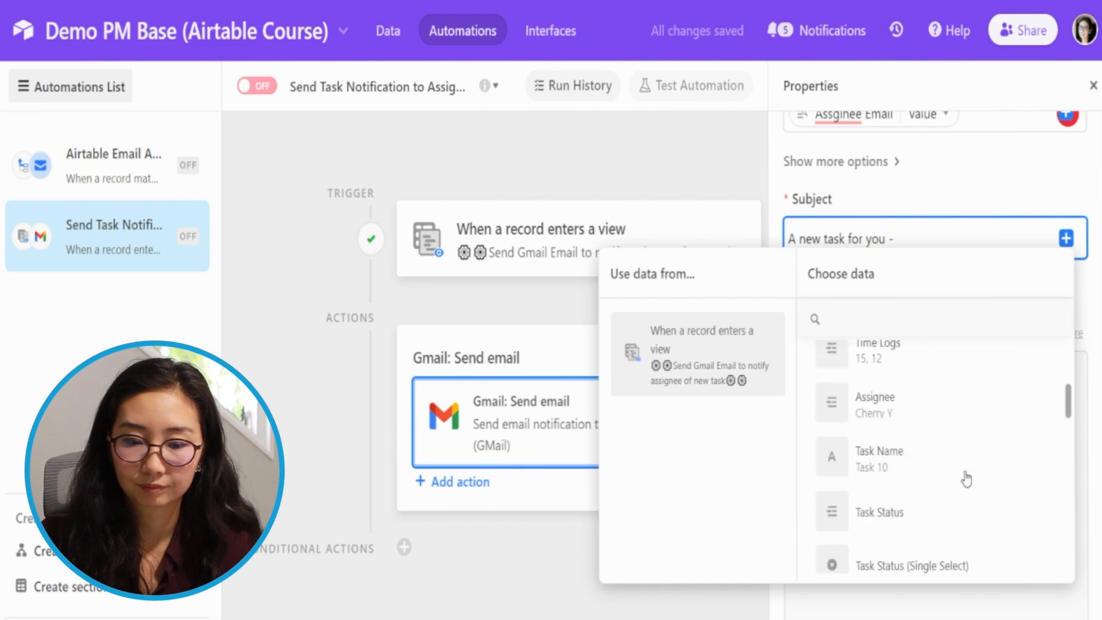
{"action": "left_click", "coordinate": [962, 477]}
- Start the email message with "Hi" and search the trigger record's fields for "assign"
{"action": "left_click", "coordinate": [909, 424]}
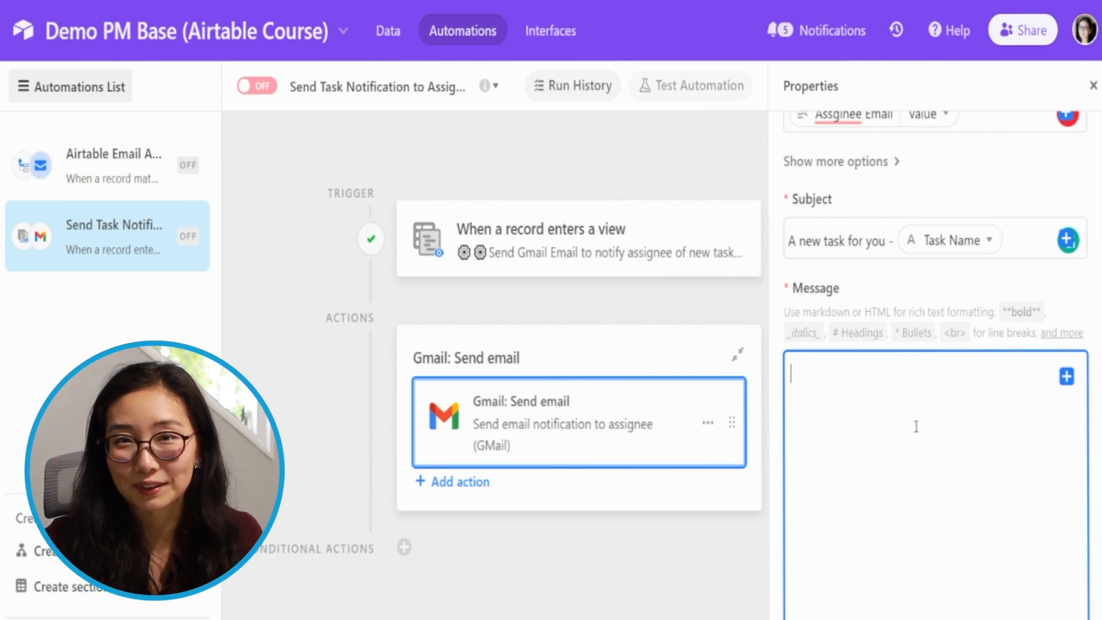
{"action": "type", "text": "Hi"}
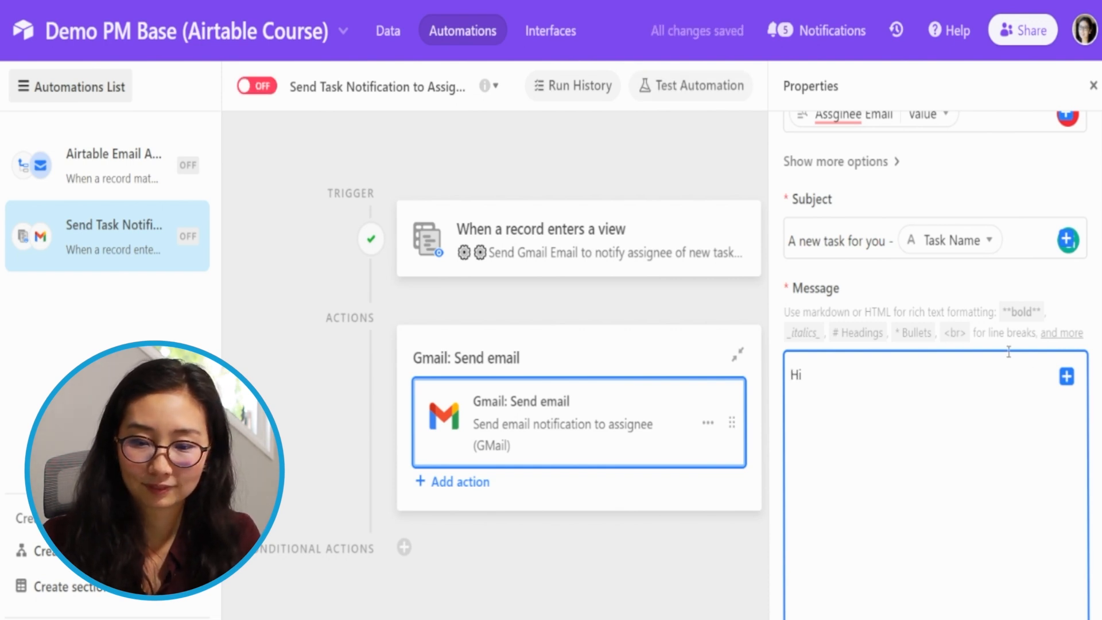
{"action": "left_click", "coordinate": [1067, 377]}
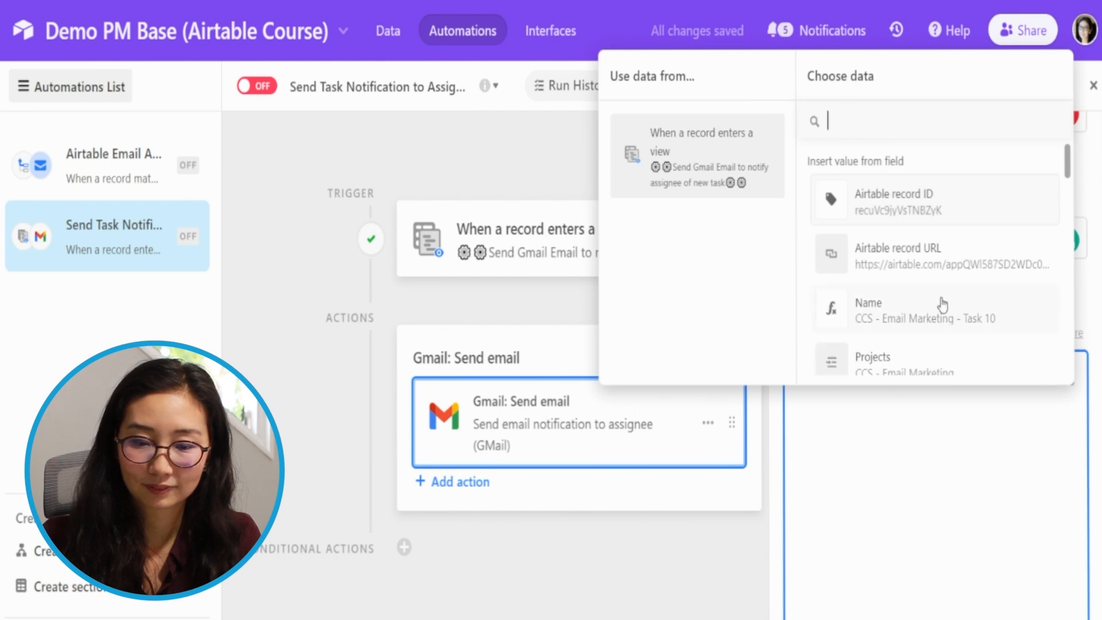
{"action": "type", "text": "as"}
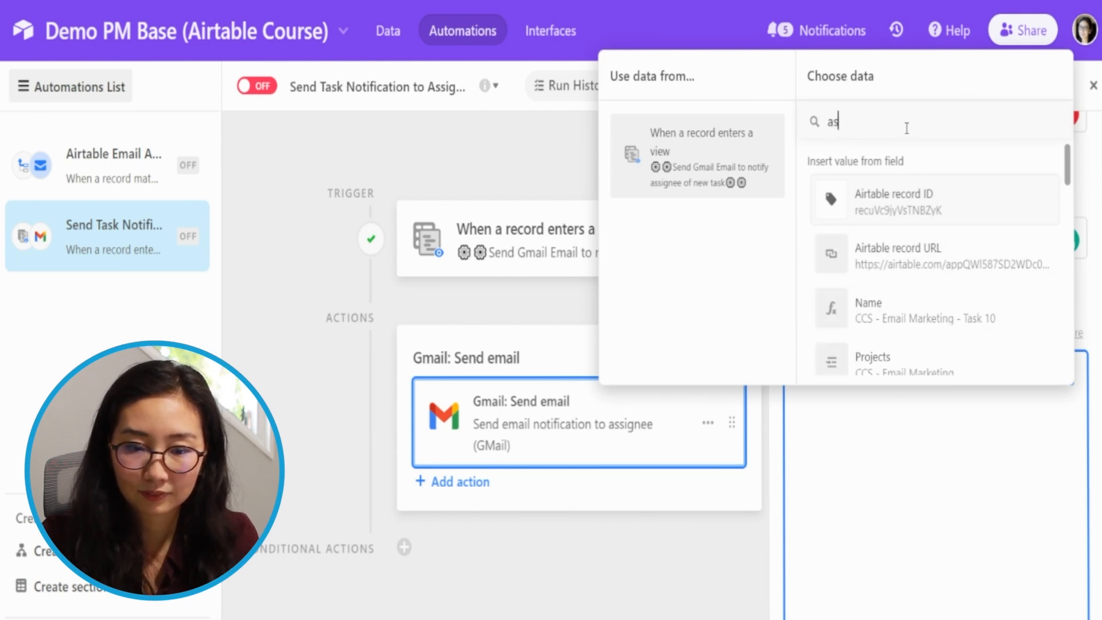
{"action": "type", "text": "sig"}
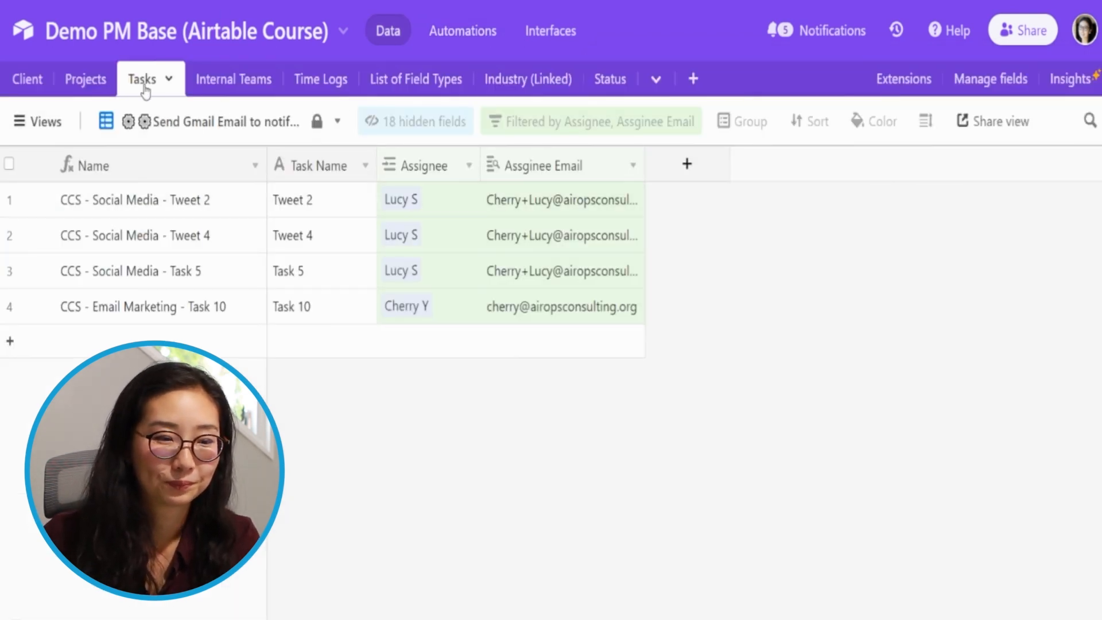
- Start a new field named "Assignee First Name" in the Send Gmail Email view of the Tasks table
{"action": "left_click", "coordinate": [695, 176]}
{"action": "type", "text": "Assignee First Name"}
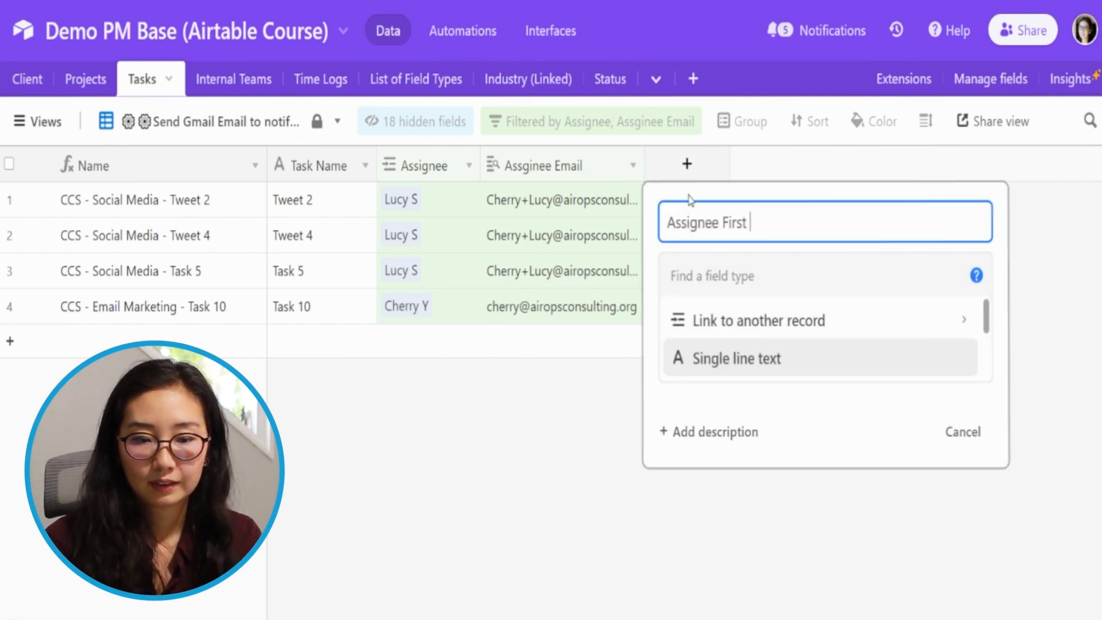
- Configure the new field as a Lookup of First Name through the Assignee link and create it
{"action": "key", "text": "Tab"}
{"action": "type", "text": "look"}
{"action": "key", "text": "Return"}
{"action": "left_click", "coordinate": [769, 430]}
{"action": "type", "text": "ass"}
{"action": "key", "text": "Return"}
{"action": "left_click", "coordinate": [783, 495]}
{"action": "type", "text": "fir"}
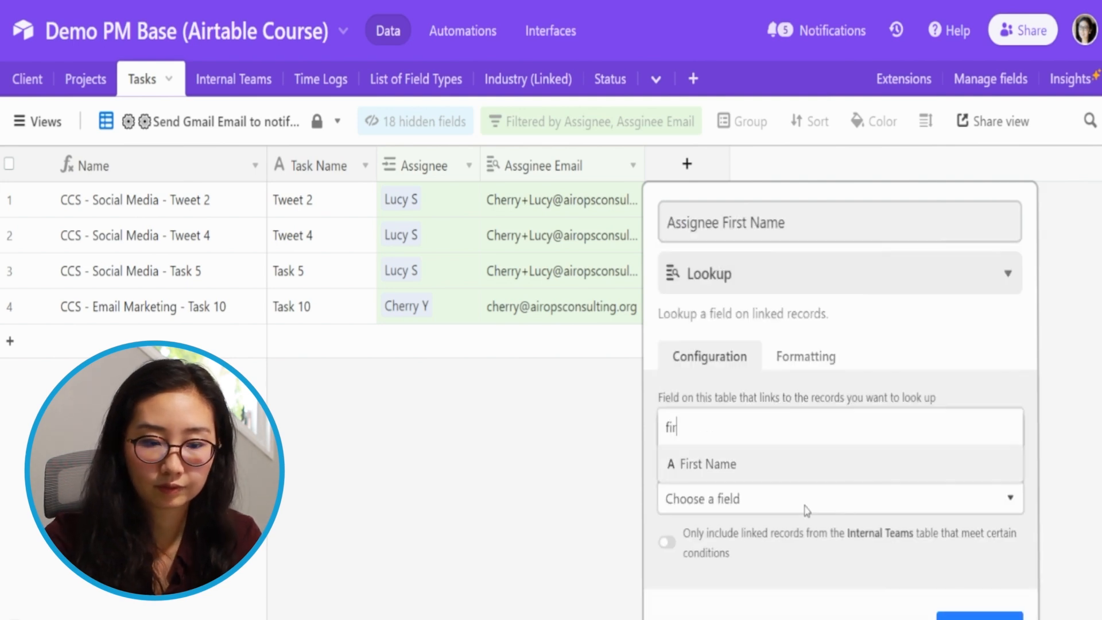
{"action": "key", "text": "Return"}
{"action": "key", "text": "Return"}
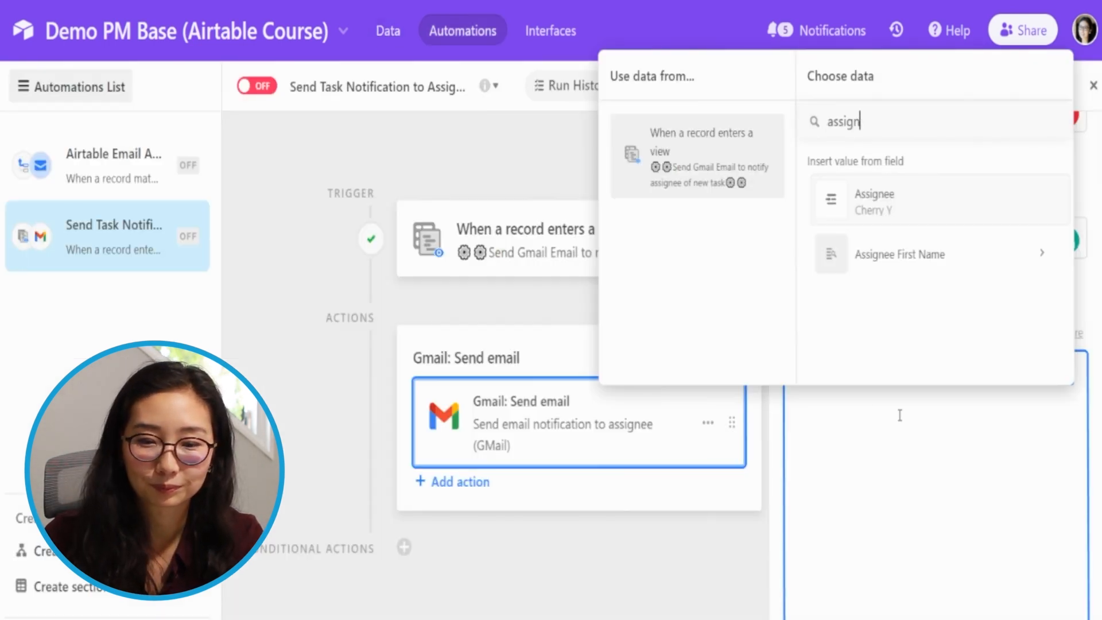
- Retest the automation's view trigger with the "CCS - Social Media - Tweet 4" record and check the test results
{"action": "left_click", "coordinate": [544, 262]}
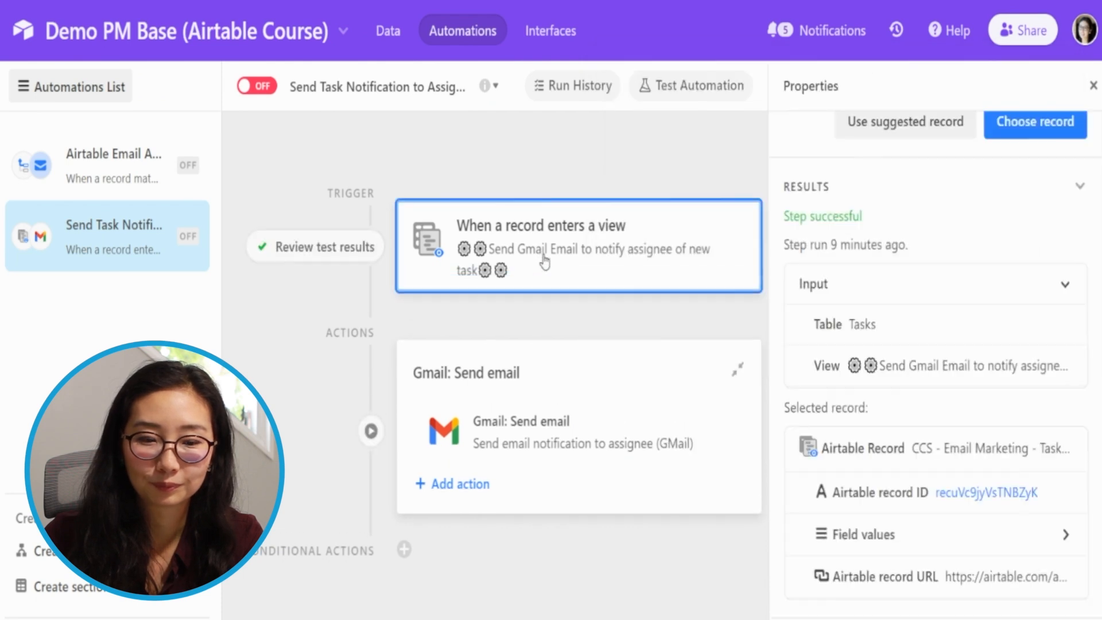
{"action": "scroll", "coordinate": [907, 317], "scroll_direction": "up", "scroll_amount": 5}
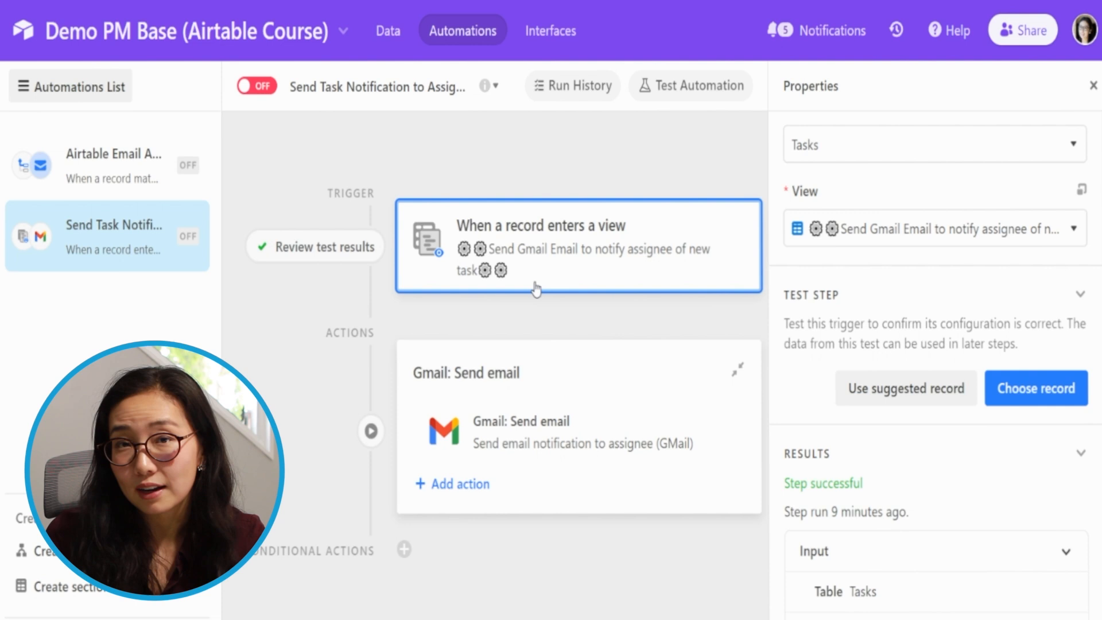
{"action": "left_click", "coordinate": [1049, 402]}
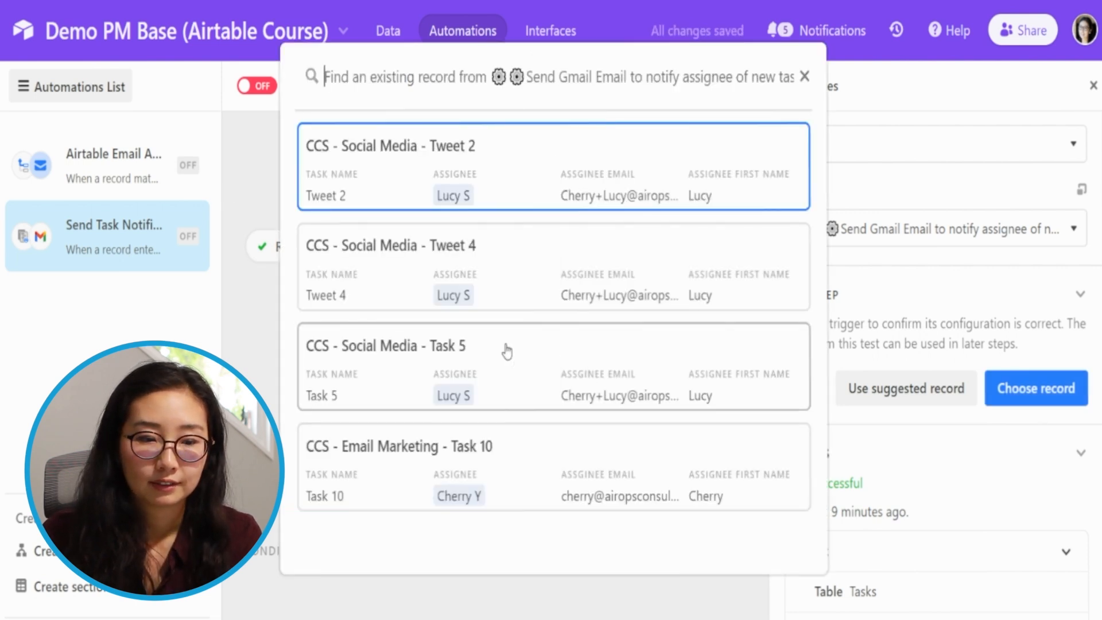
{"action": "left_click", "coordinate": [557, 275]}
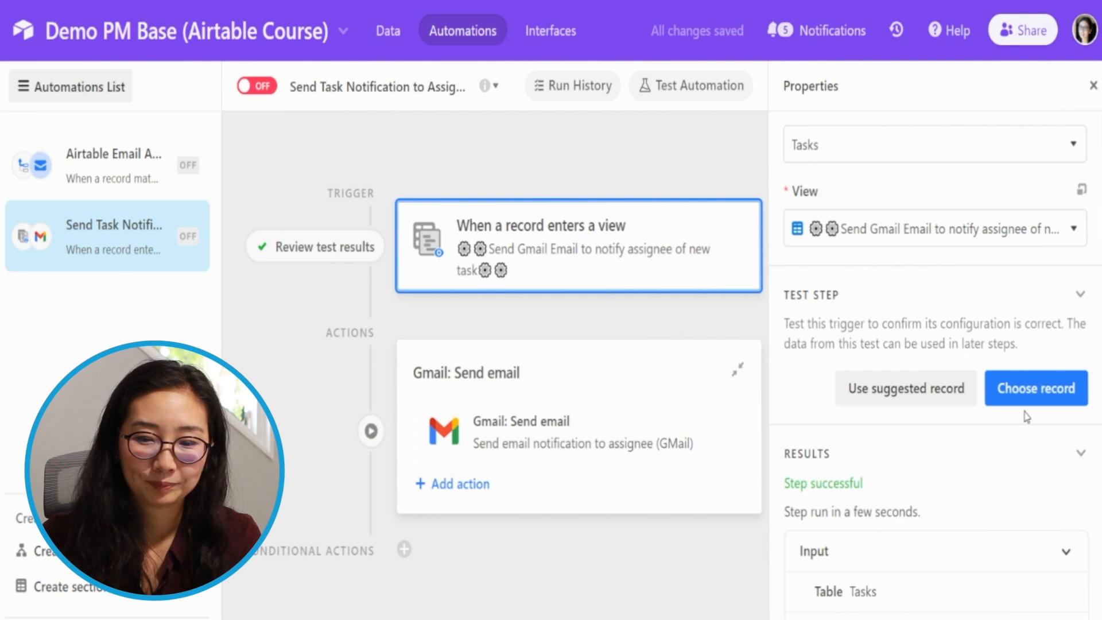
{"action": "scroll", "coordinate": [907, 515], "scroll_direction": "down", "scroll_amount": 5}
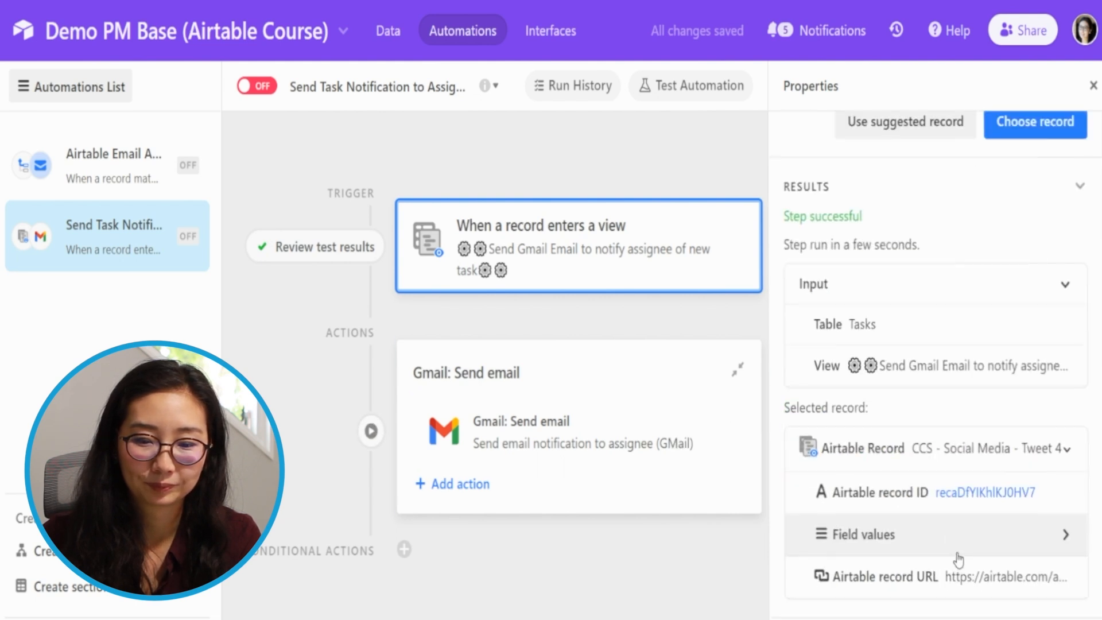
- Insert the value of the trigger record's Assignee First Name after "Hi" in the Gmail action's message
{"action": "left_click", "coordinate": [683, 396]}
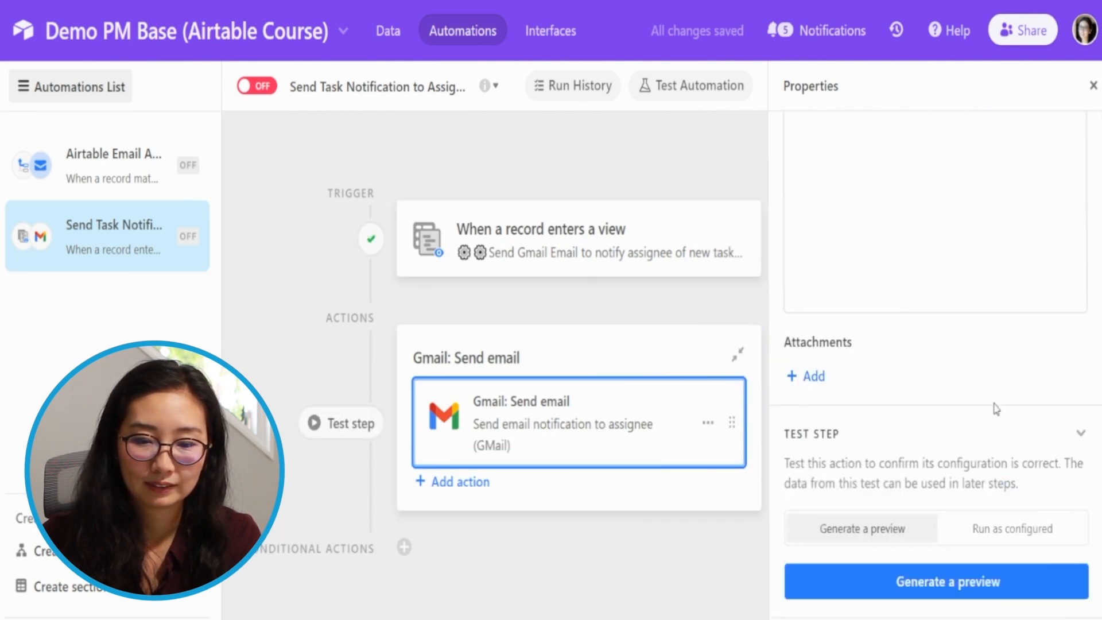
{"action": "scroll", "coordinate": [930, 396], "scroll_direction": "up", "scroll_amount": 10}
{"action": "scroll", "coordinate": [912, 390], "scroll_direction": "down", "scroll_amount": 5}
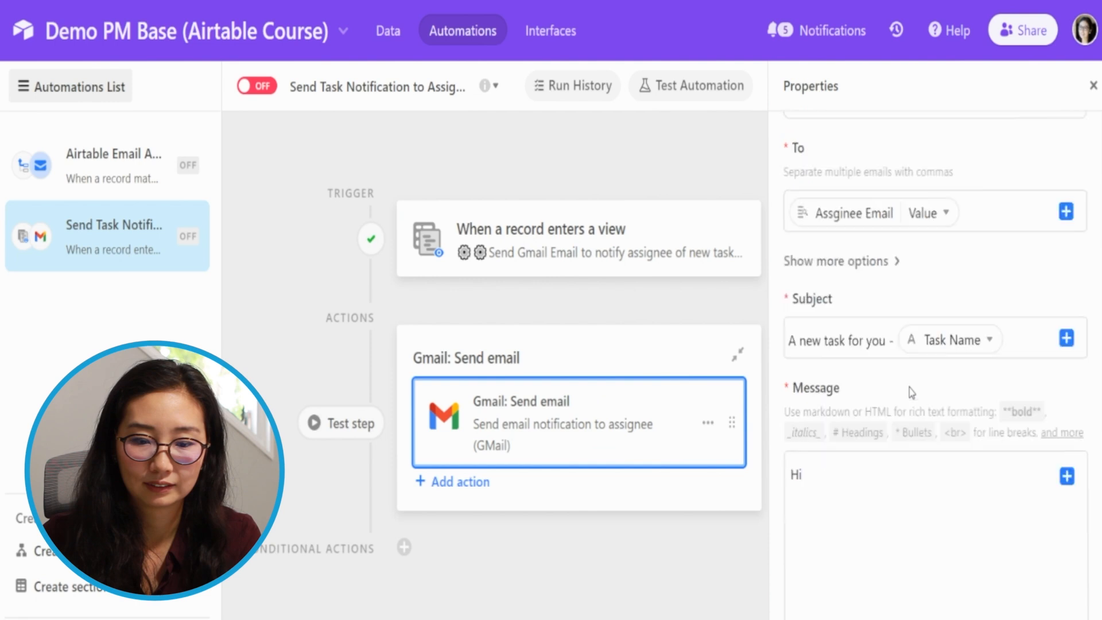
{"action": "left_click", "coordinate": [803, 295]}
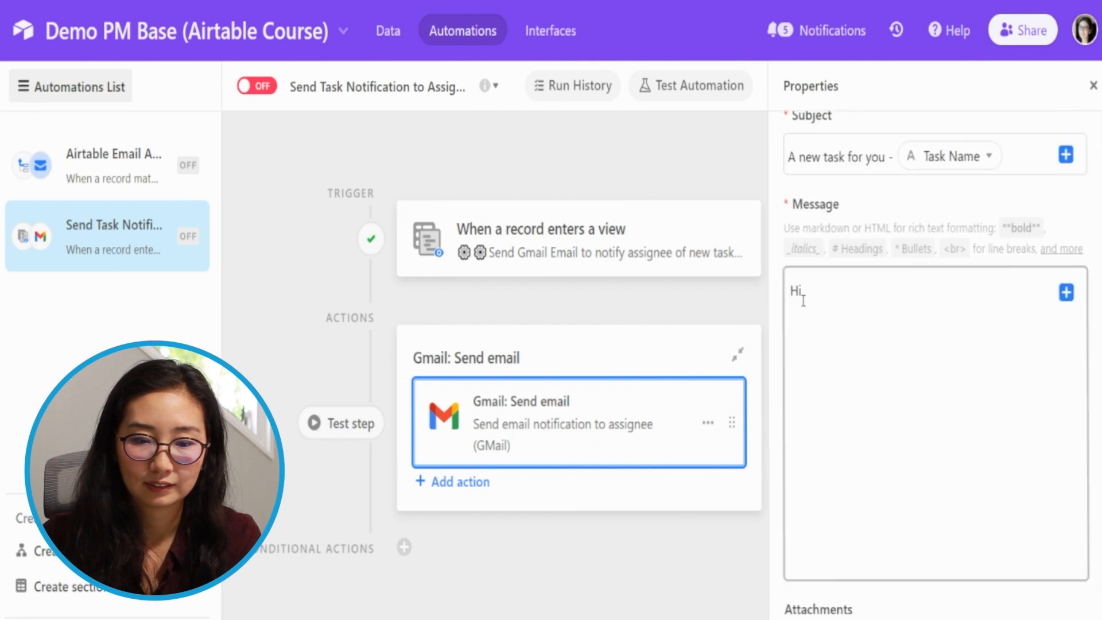
{"action": "left_click", "coordinate": [1066, 293]}
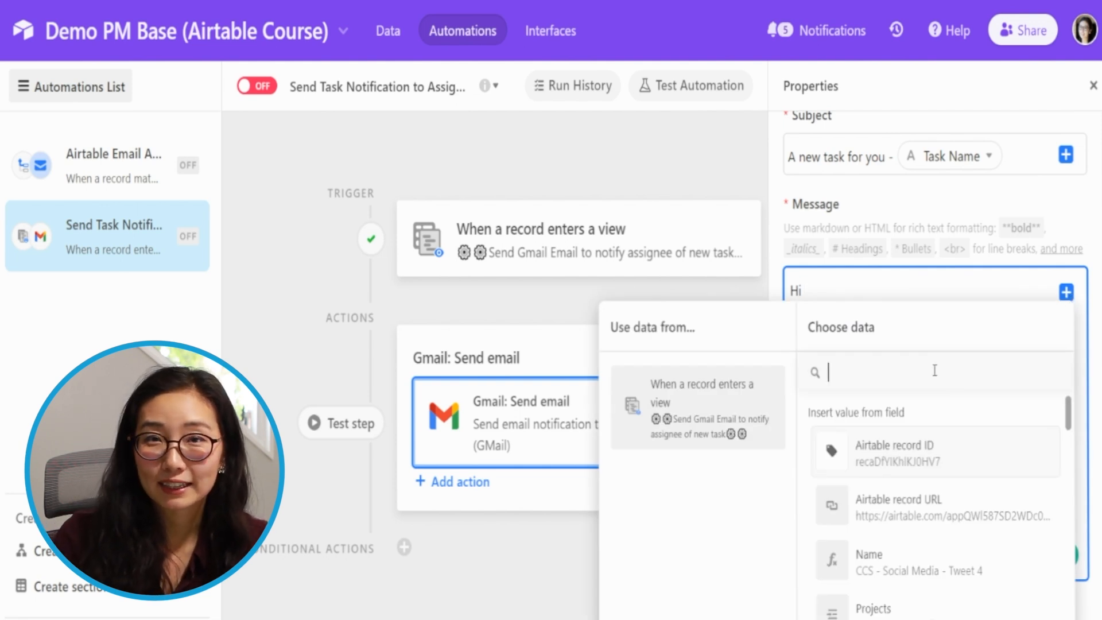
{"action": "type", "text": "first"}
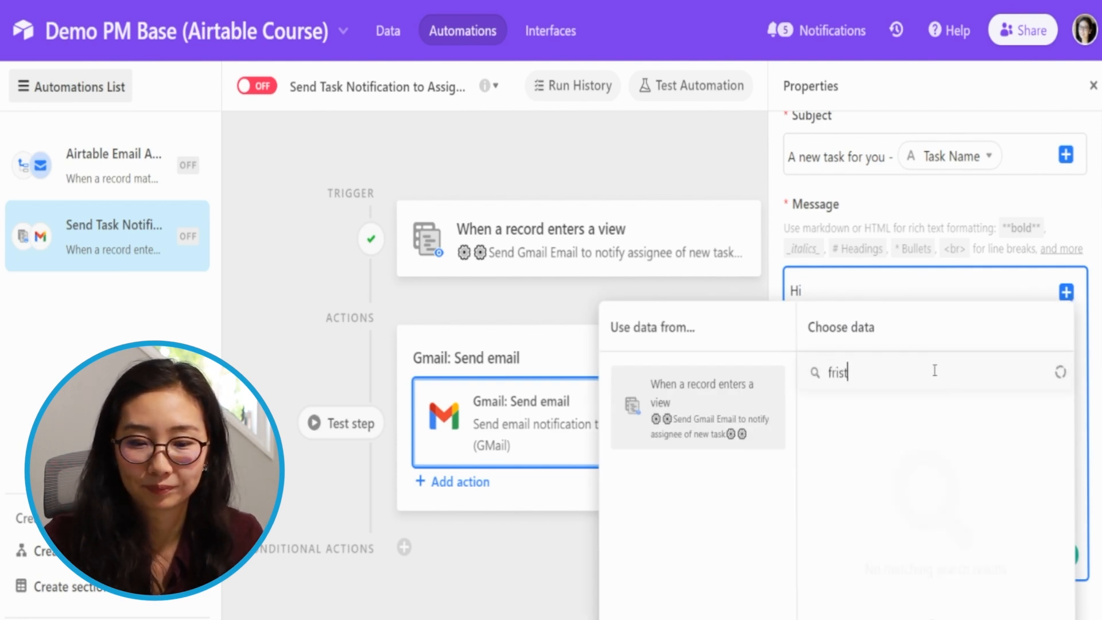
{"action": "left_click", "coordinate": [960, 443]}
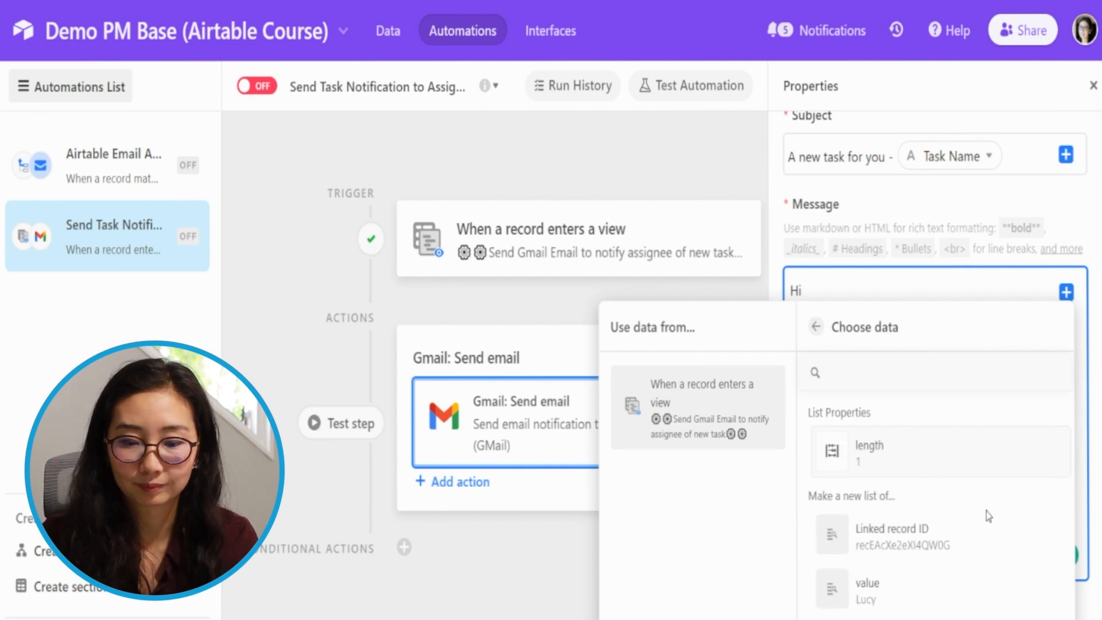
{"action": "left_click", "coordinate": [1028, 593]}
- Finish the greeting with a comma and add the line "Please see below for your task:" below a blank line
{"action": "type", "text": ","}
{"action": "key", "text": "Return"}
{"action": "key", "text": "Return"}
{"action": "type", "text": "Please see below for your task:"}
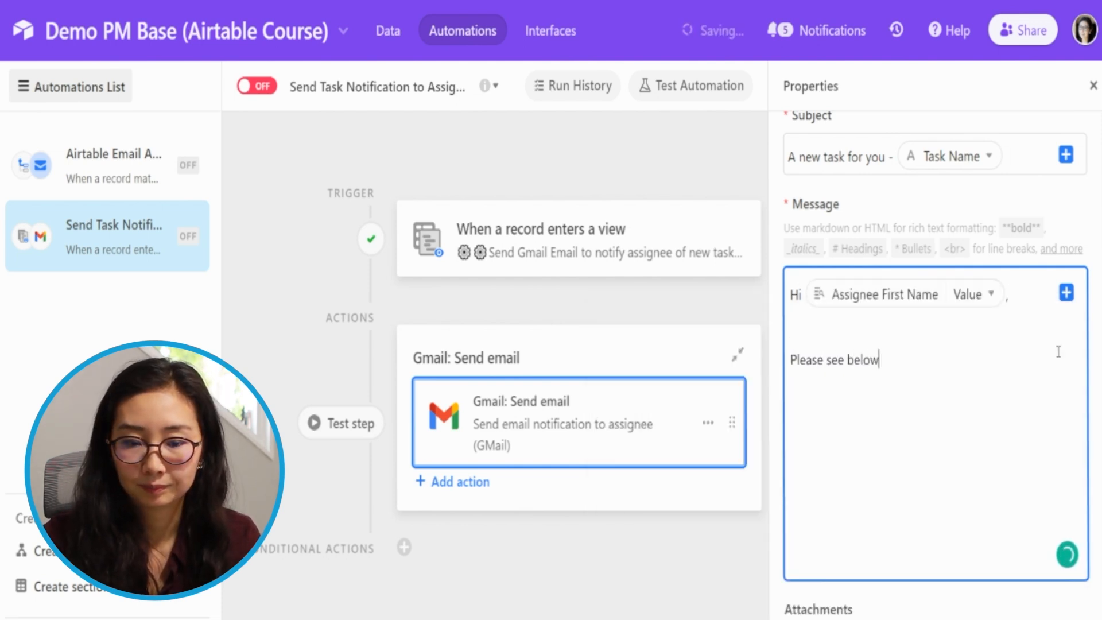
{"action": "key", "text": "Return"}
{"action": "key", "text": "Return"}
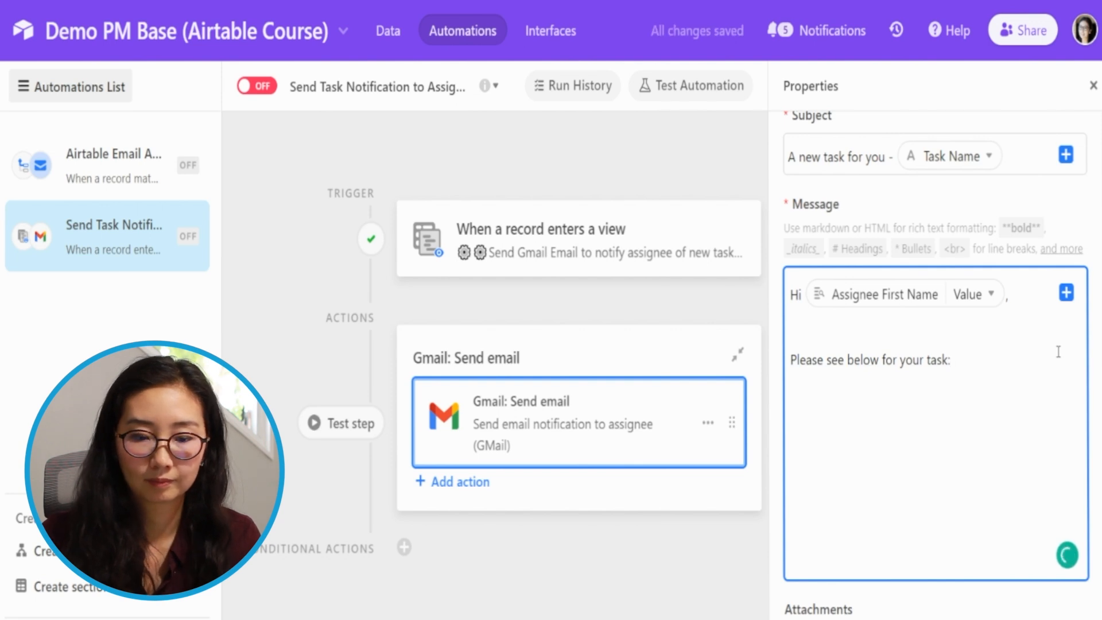
{"action": "left_click", "coordinate": [1065, 293]}
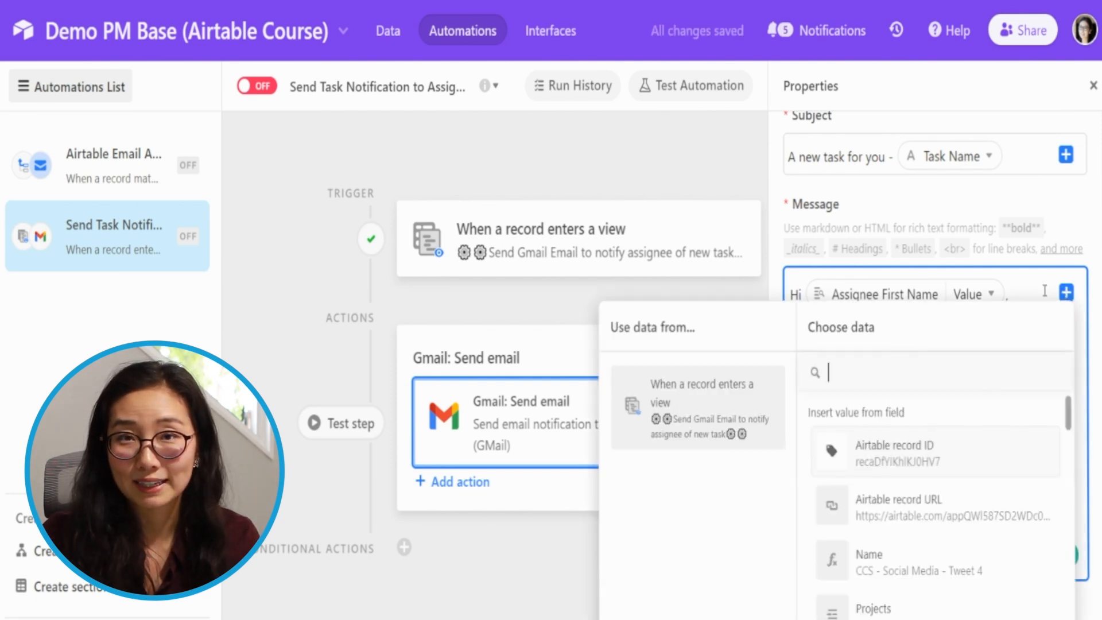
{"action": "left_click", "coordinate": [784, 416]}
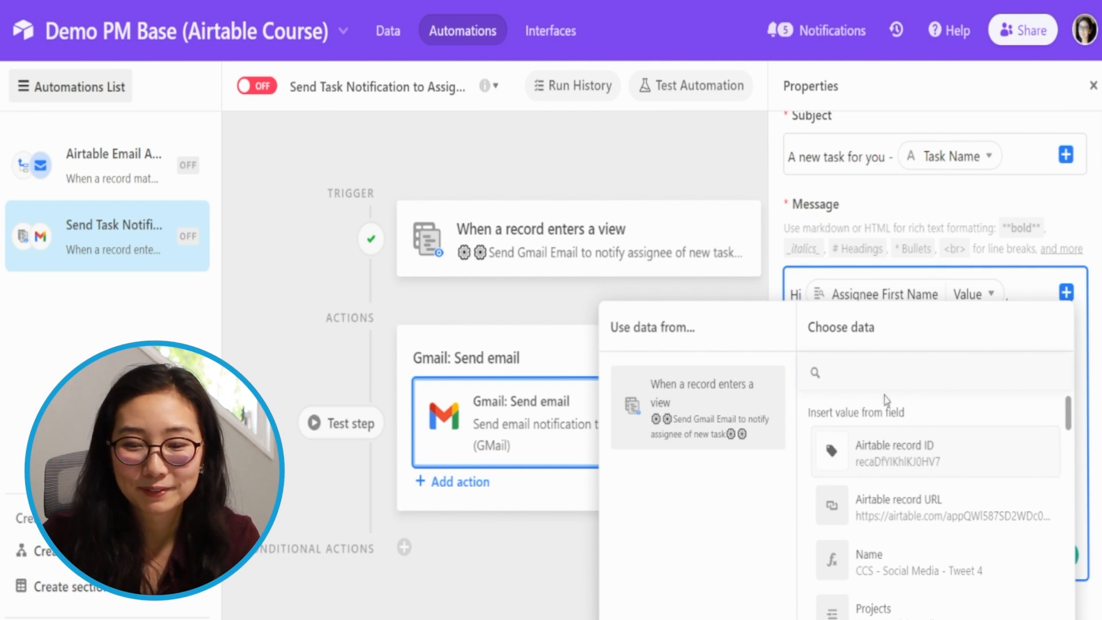
{"action": "scroll", "coordinate": [970, 577], "scroll_direction": "down", "scroll_amount": 10}
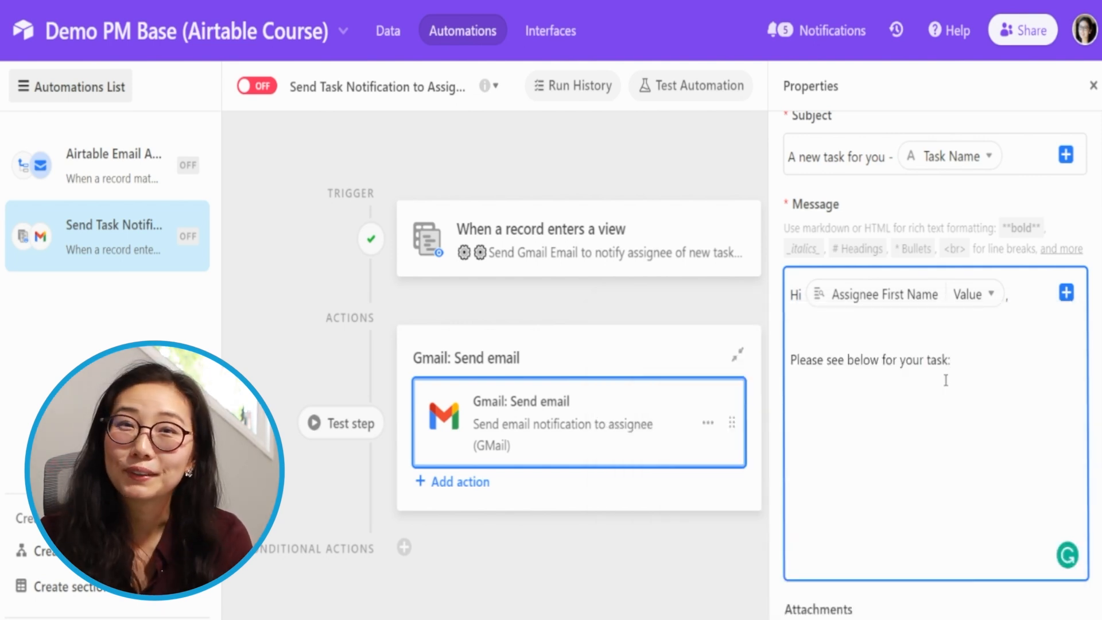
{"action": "key", "text": "Return"}
{"action": "key", "text": "Return"}
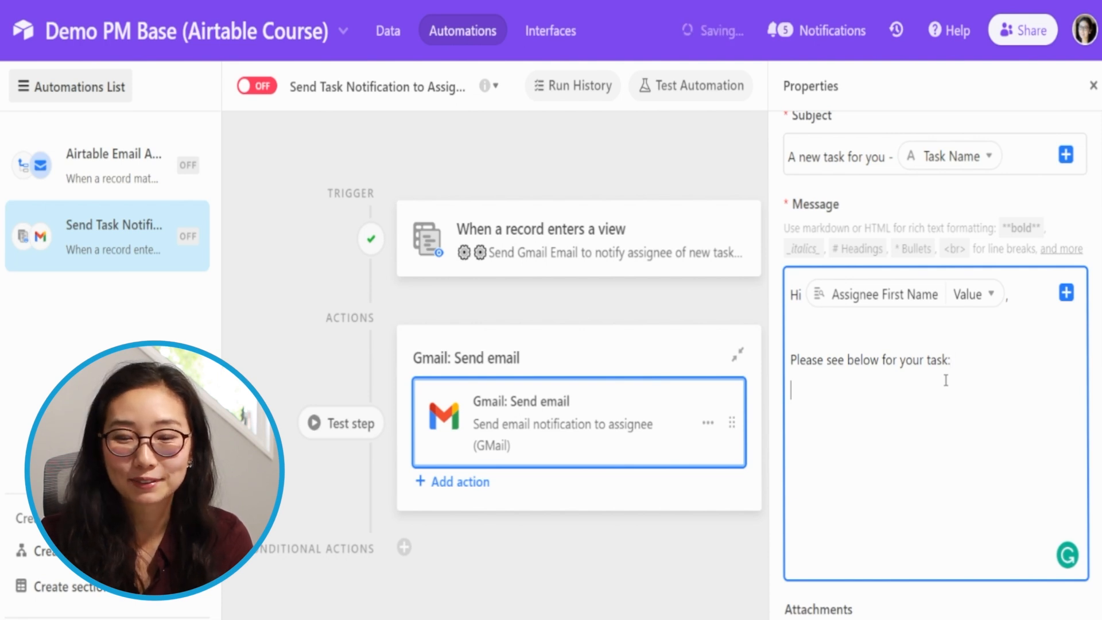
- Try inserting the whole trigger record as a list showing the Task Name and Assignee fields
{"action": "left_click", "coordinate": [1066, 293]}
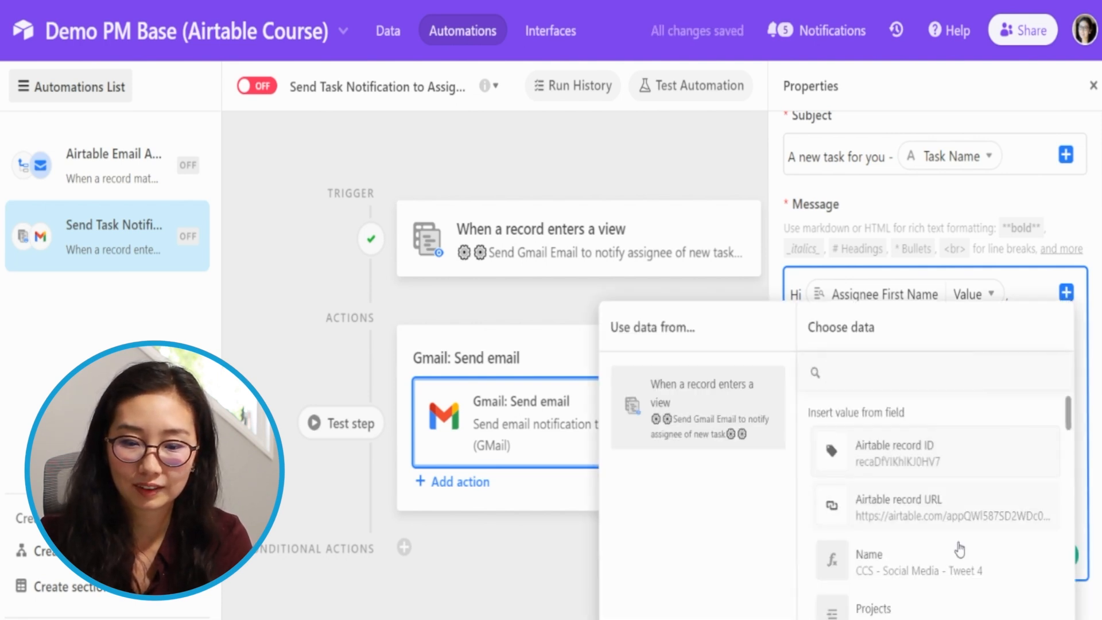
{"action": "scroll", "coordinate": [956, 540], "scroll_direction": "down", "scroll_amount": 15}
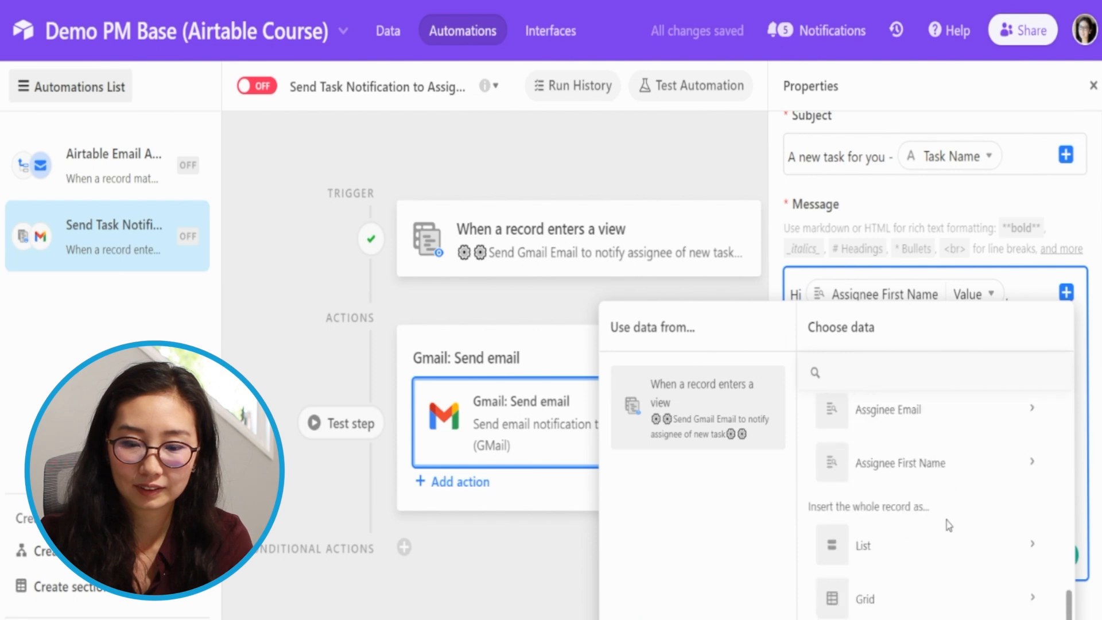
{"action": "left_click", "coordinate": [925, 548]}
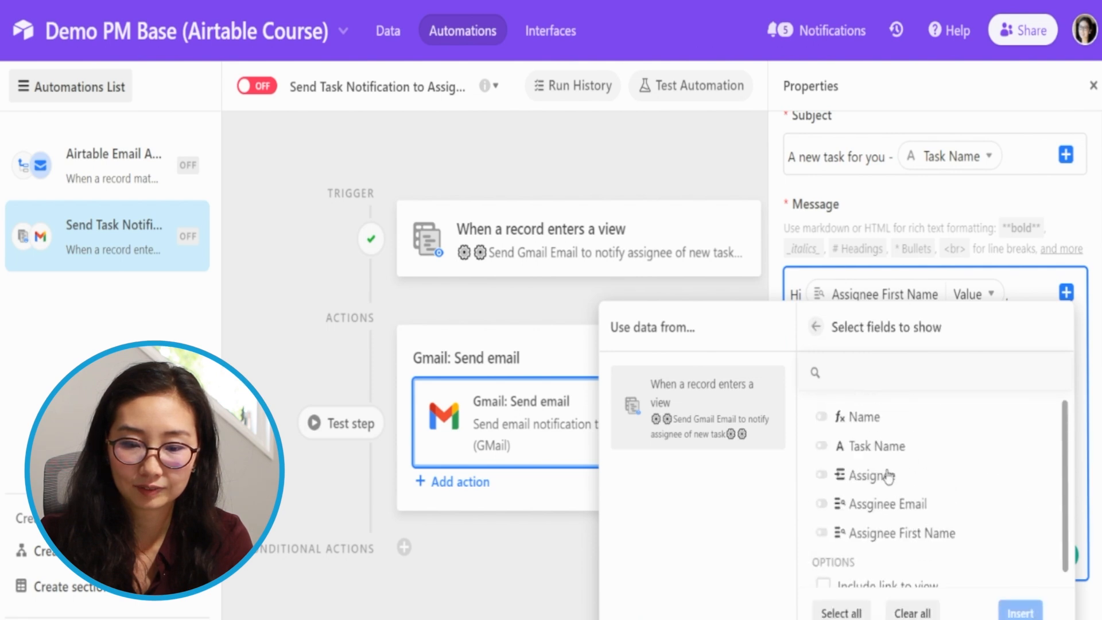
{"action": "left_click", "coordinate": [887, 447]}
{"action": "left_click", "coordinate": [887, 476]}
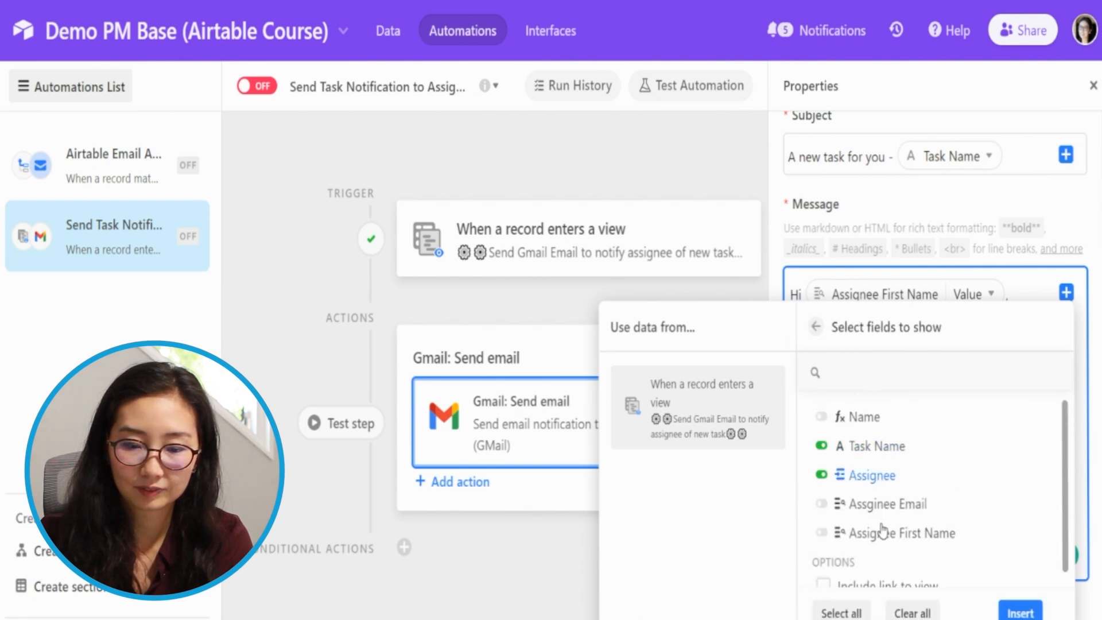
{"action": "scroll", "coordinate": [890, 531], "scroll_direction": "down", "scroll_amount": 1}
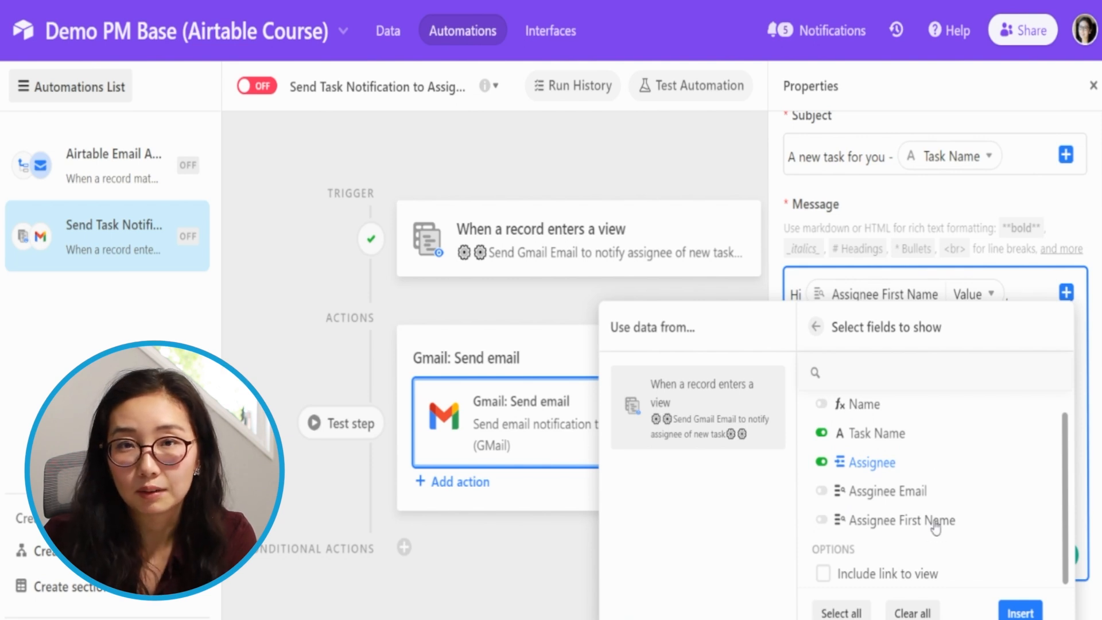
{"action": "scroll", "coordinate": [932, 499], "scroll_direction": "up", "scroll_amount": 1}
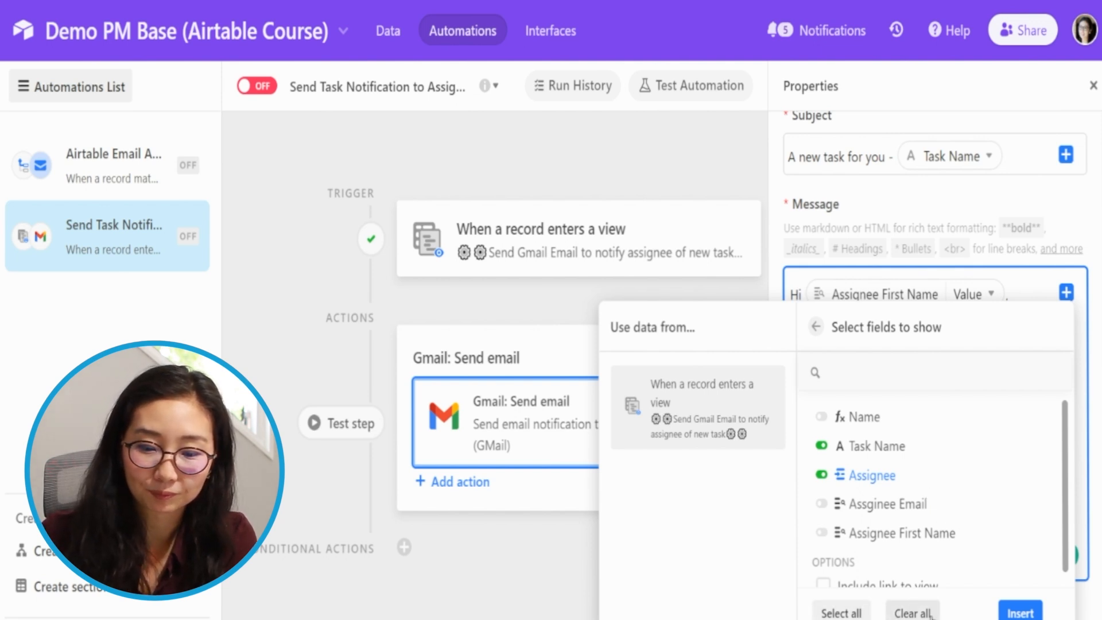
{"action": "scroll", "coordinate": [930, 495], "scroll_direction": "down", "scroll_amount": 1}
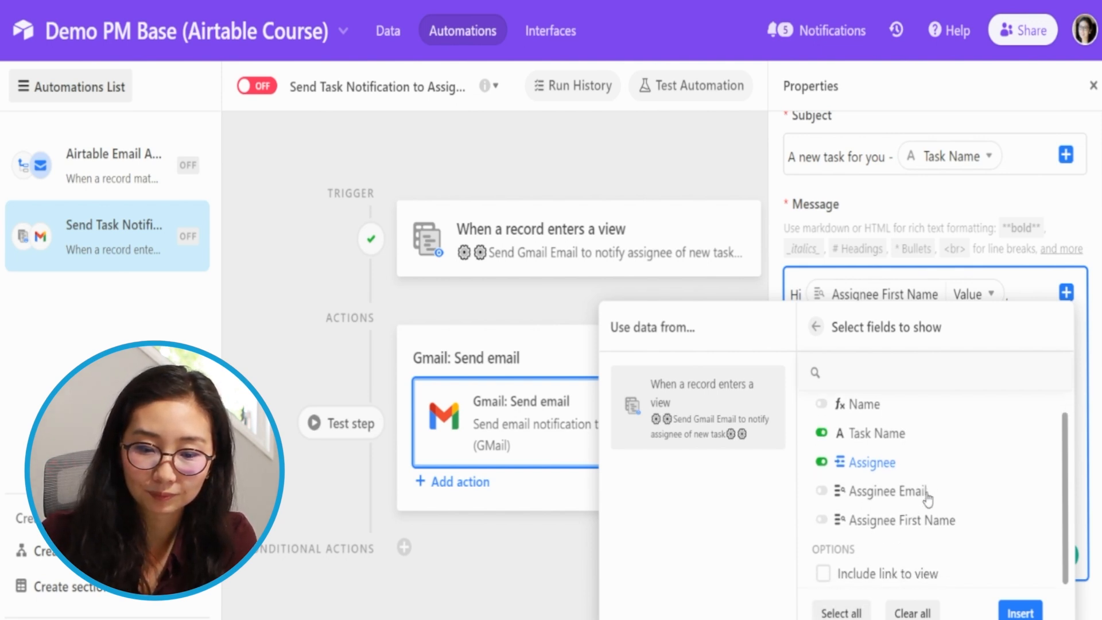
{"action": "left_click", "coordinate": [813, 328]}
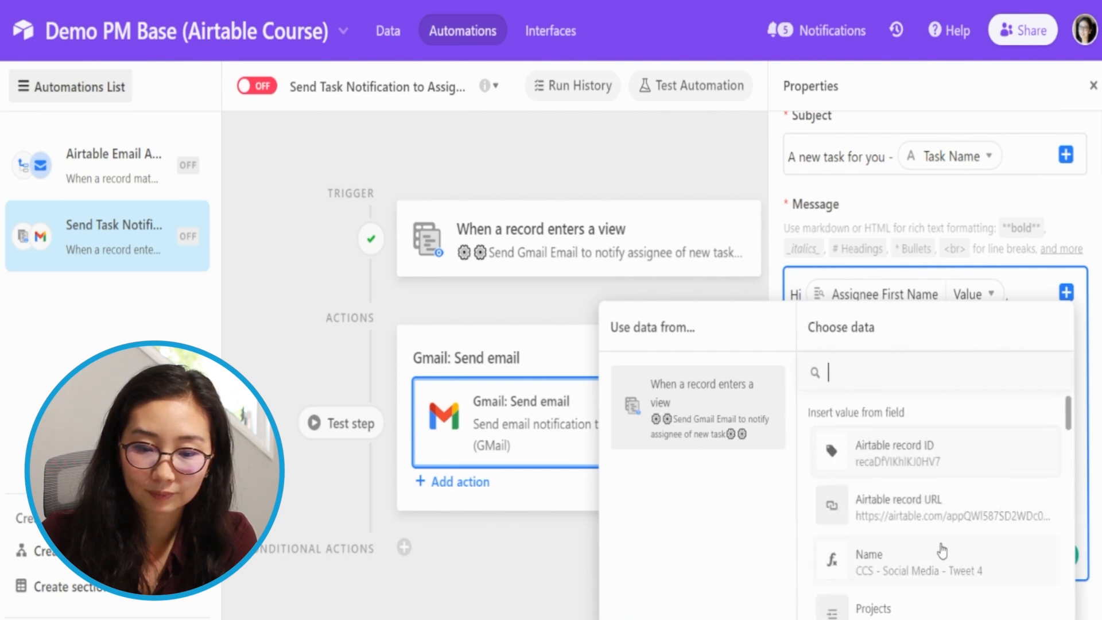
- Insert the Task Name field below the intro line and label it "Task Name:" on the same line
{"action": "scroll", "coordinate": [990, 525], "scroll_direction": "down", "scroll_amount": 5}
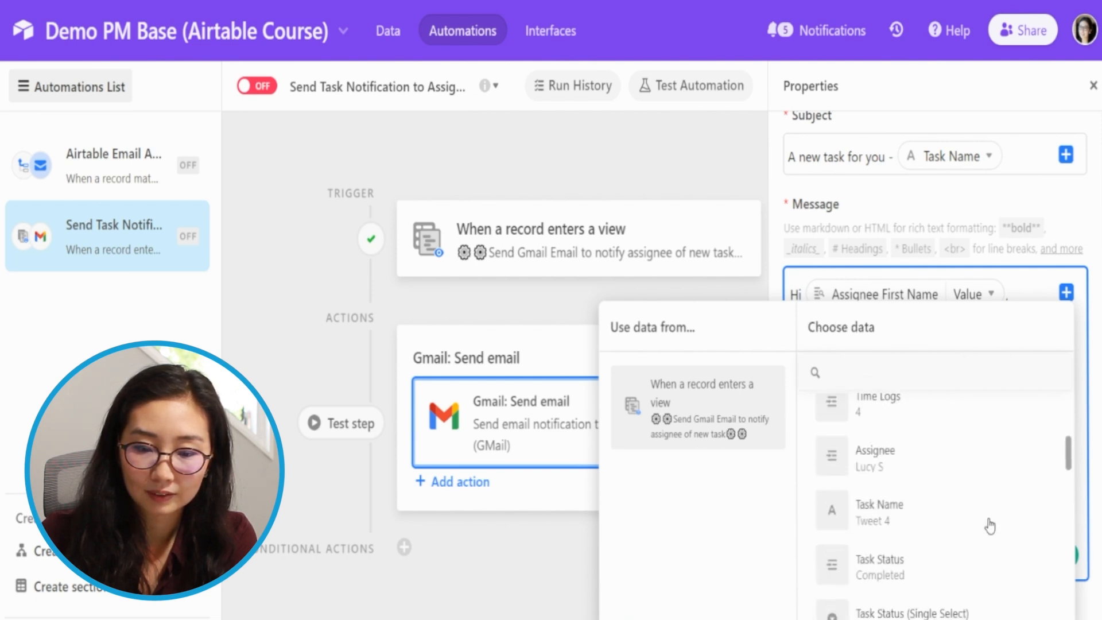
{"action": "left_click", "coordinate": [911, 522]}
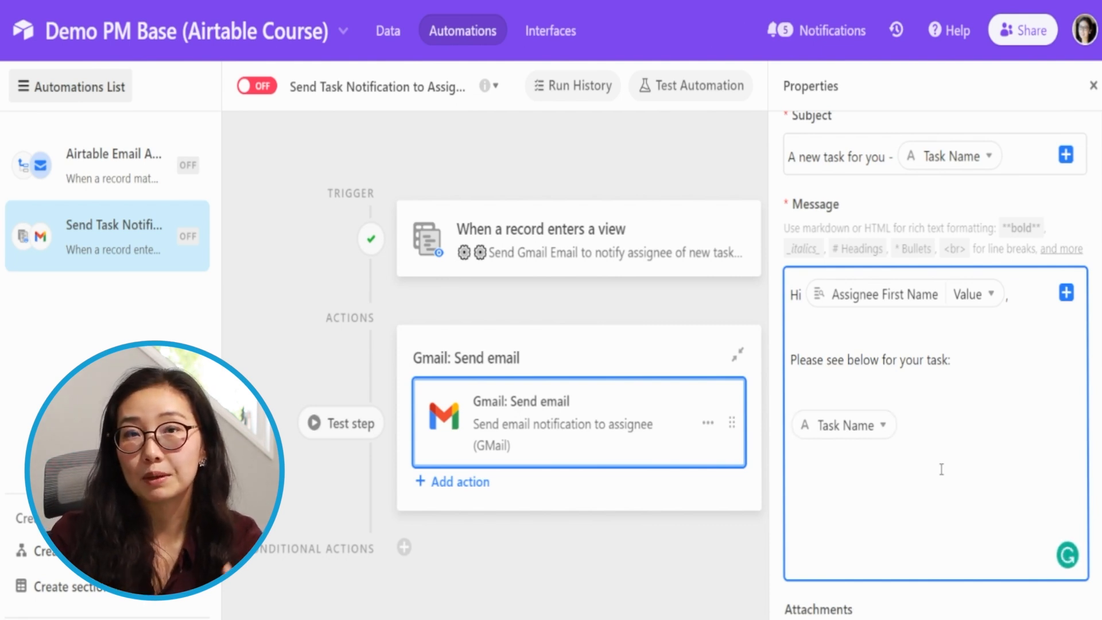
{"action": "type", "text": "Task"}
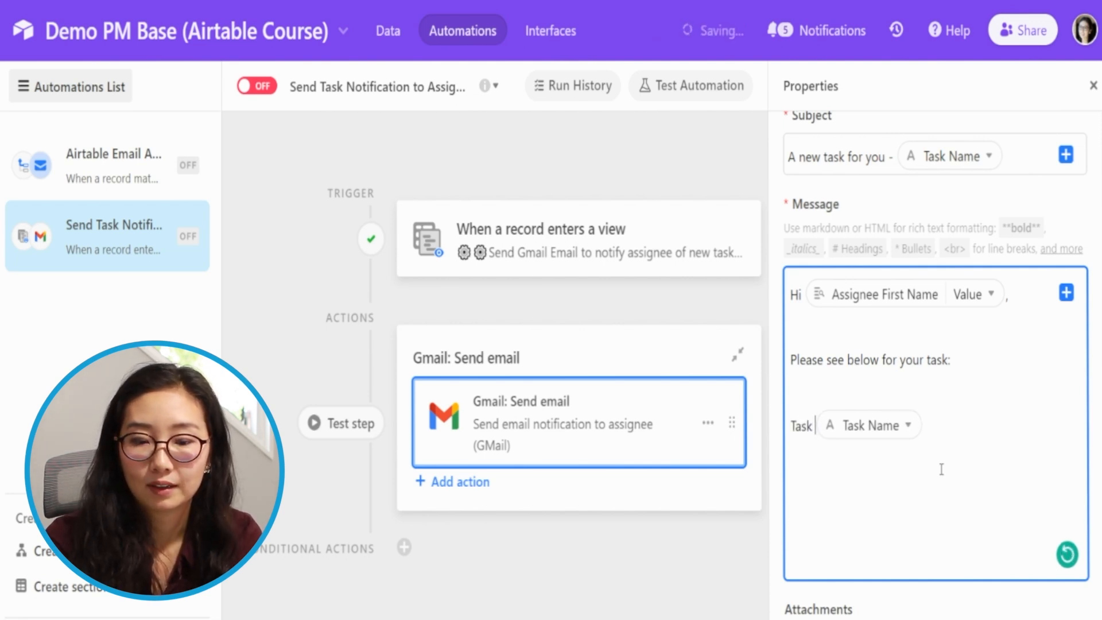
{"action": "type", "text": " Name:"}
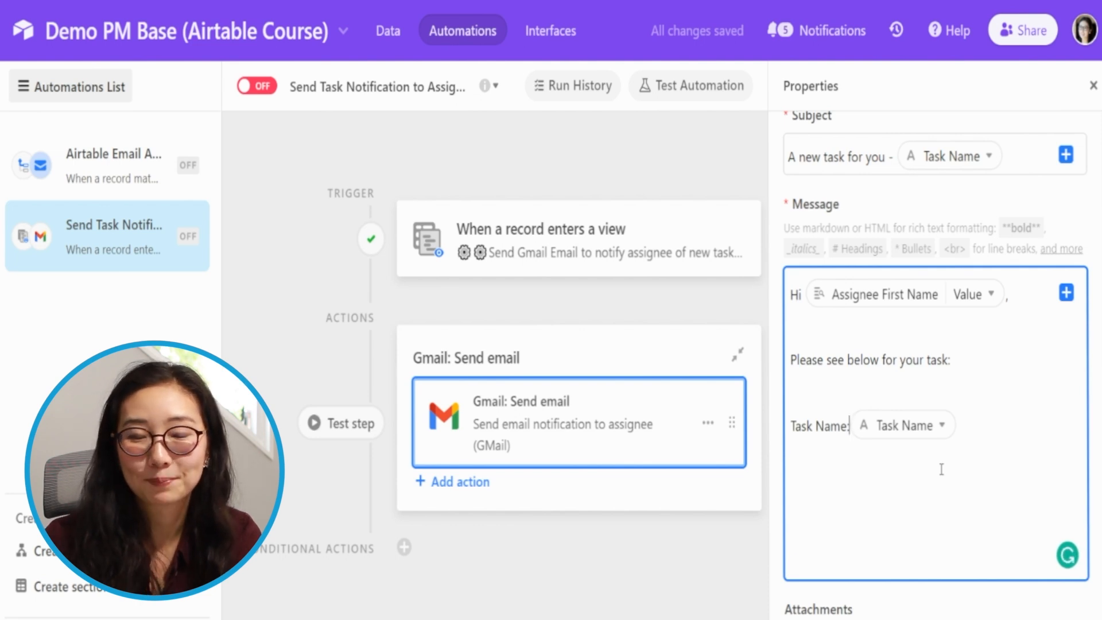
{"action": "key", "text": "Return"}
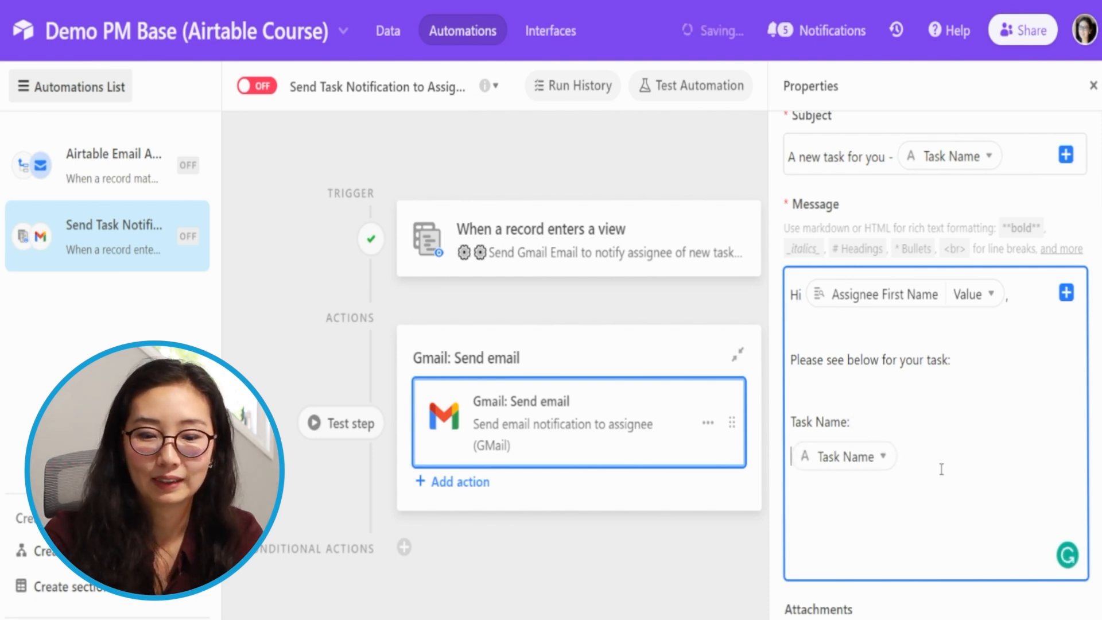
{"action": "key", "text": "BackSpace"}
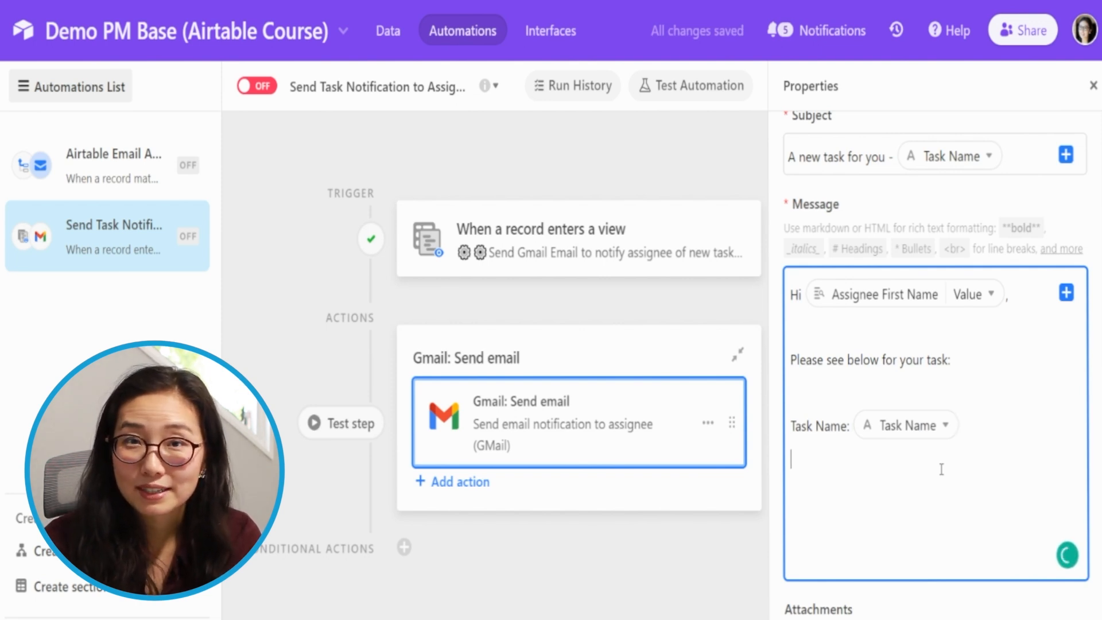
- Add the labels "Assignee:", "Start Date:" and "Due Date:" on separate lines below the task name
{"action": "left_click", "coordinate": [942, 469]}
{"action": "type", "text": "Ass"}
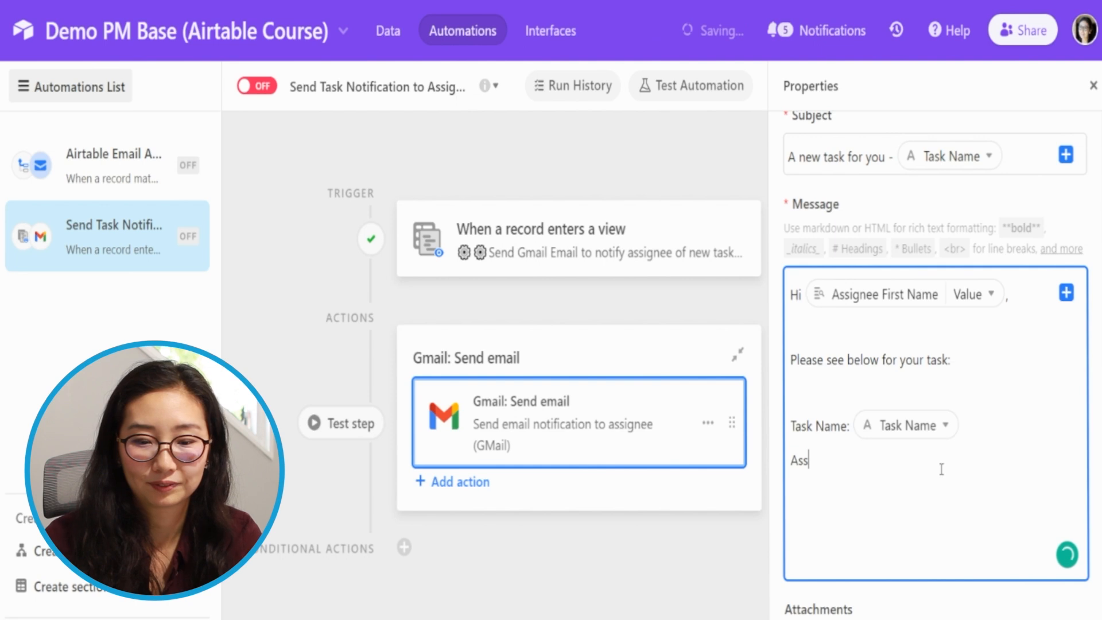
{"action": "type", "text": "ignee:"}
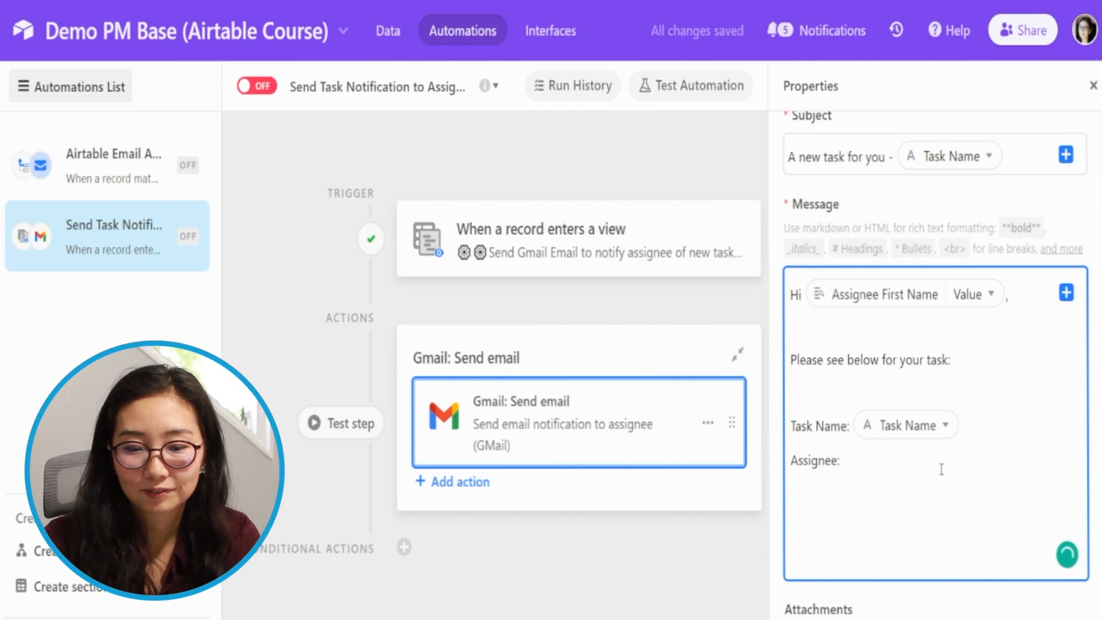
{"action": "key", "text": "Return"}
{"action": "type", "text": "Start Date:"}
{"action": "key", "text": "Return"}
{"action": "type", "text": "Due Date:"}
- Insert the trigger record's Assignee and Start Date fields after their matching labels in the message
{"action": "left_click", "coordinate": [865, 459]}
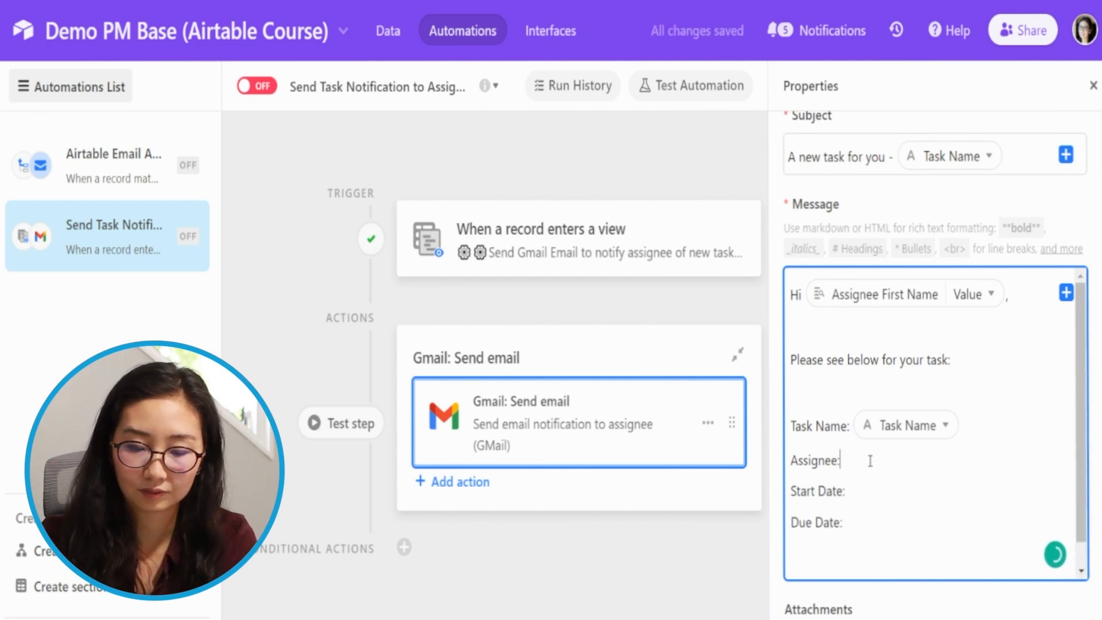
{"action": "left_click", "coordinate": [1066, 293]}
{"action": "type", "text": "ass"}
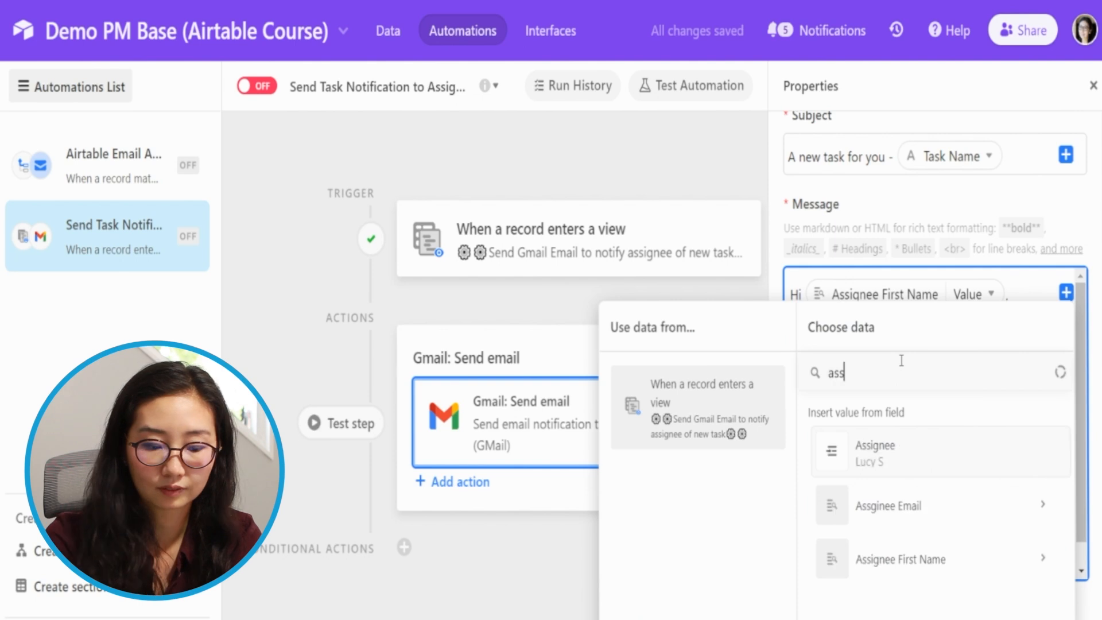
{"action": "left_click", "coordinate": [953, 459]}
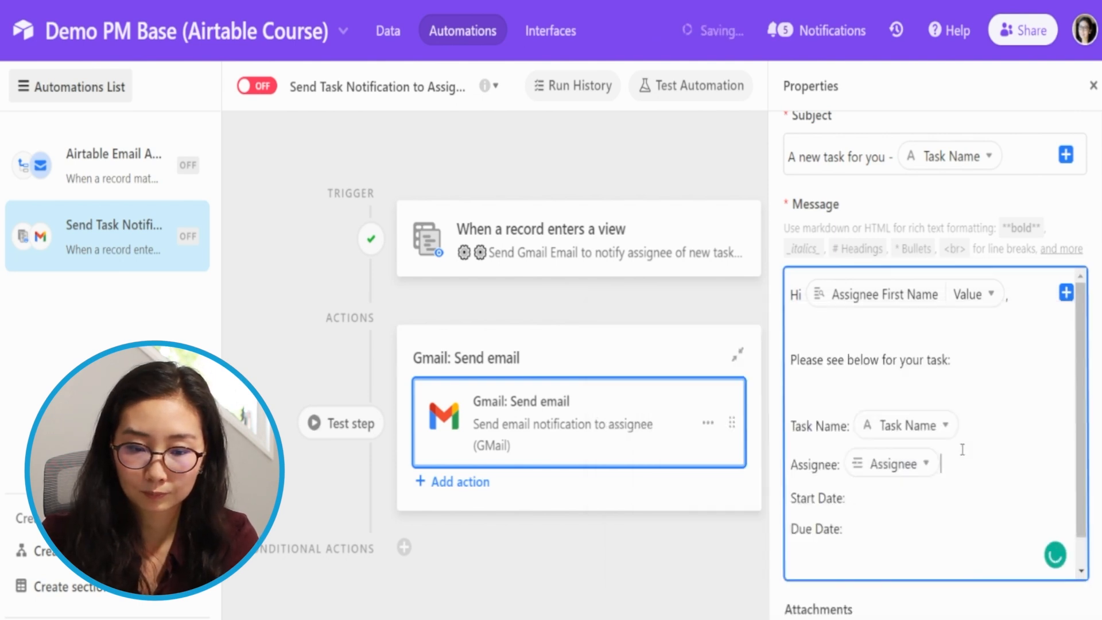
{"action": "left_click", "coordinate": [1066, 293]}
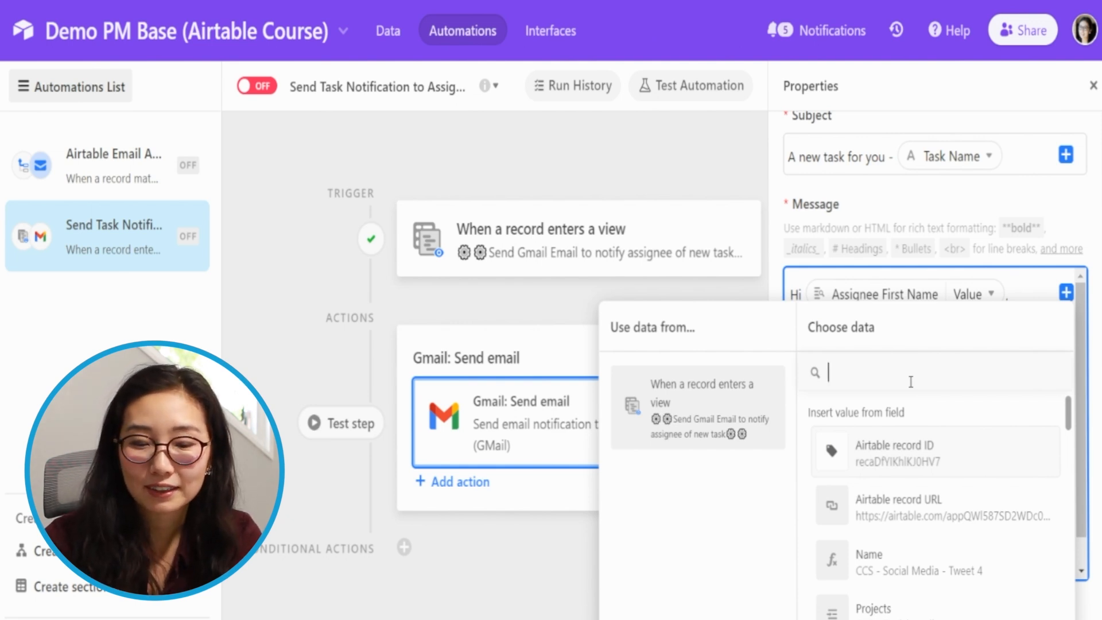
{"action": "type", "text": "start"}
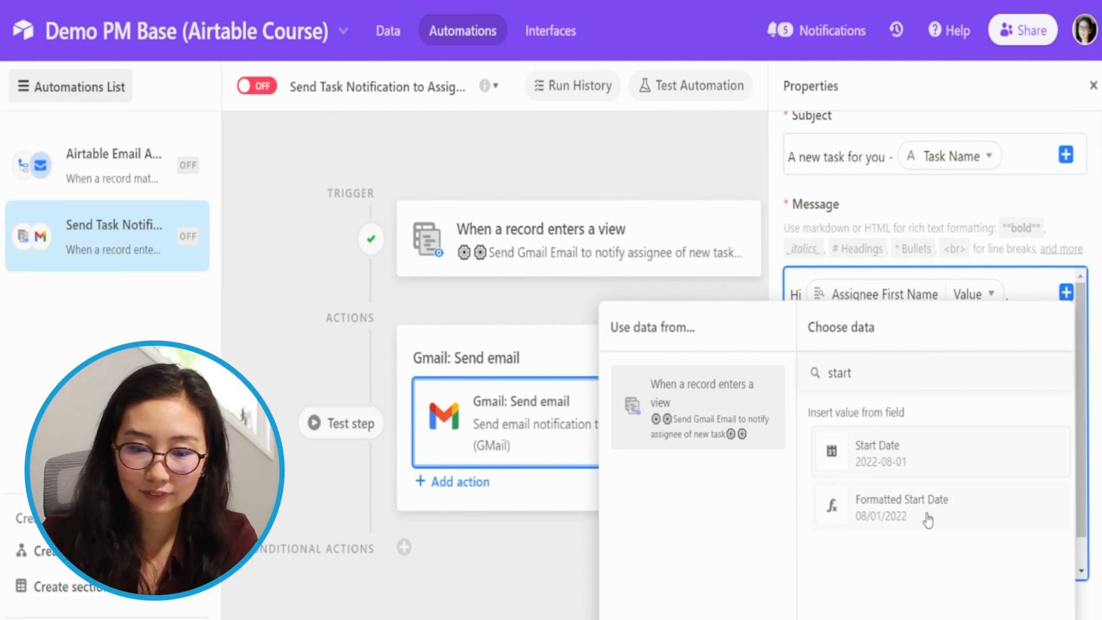
{"action": "left_click", "coordinate": [942, 460]}
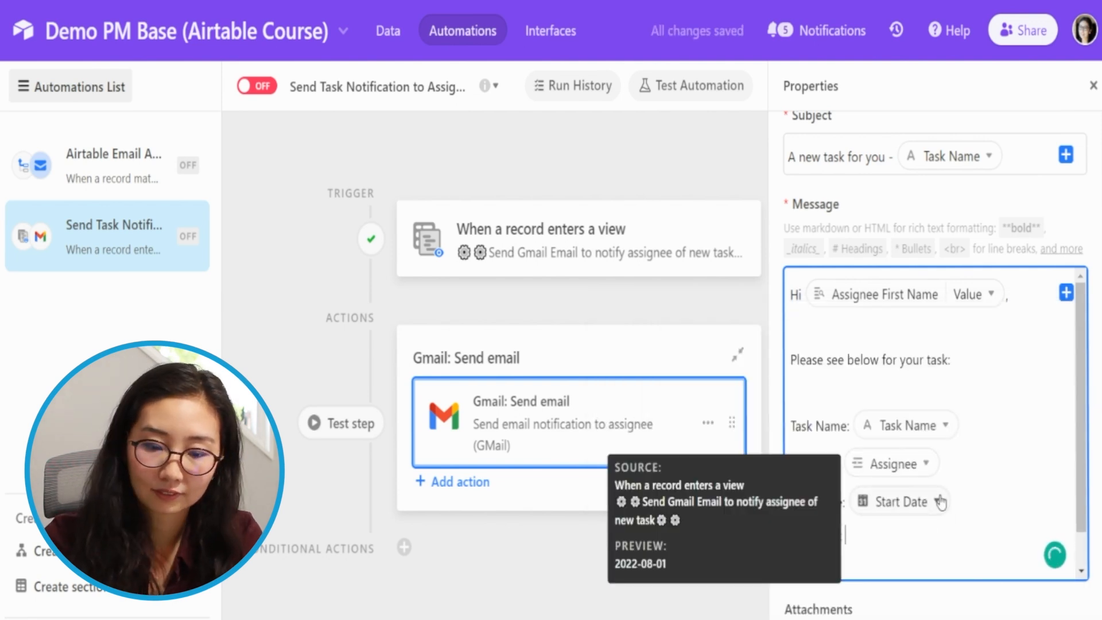
- Insert the trigger record's Due Date field after the "Due Date:" label in the message
{"action": "left_click", "coordinate": [1066, 292]}
{"action": "type", "text": "due"}
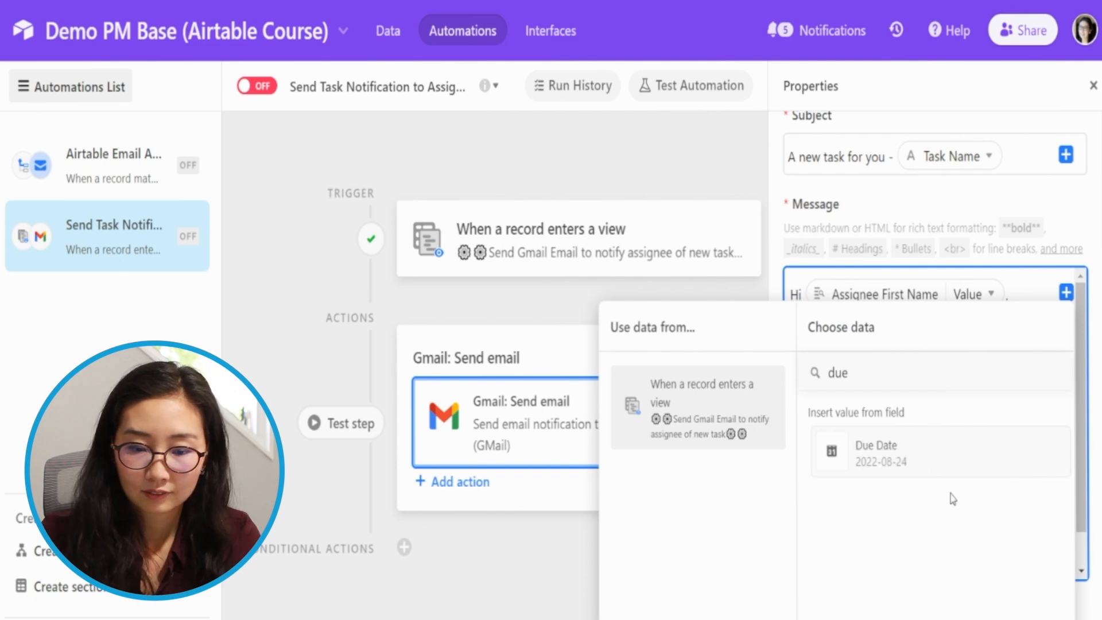
{"action": "left_click", "coordinate": [947, 455]}
- Add a closing "Thanks!" line to the message, separated from the task details by a blank line
{"action": "scroll", "coordinate": [970, 459], "scroll_direction": "down", "scroll_amount": 1}
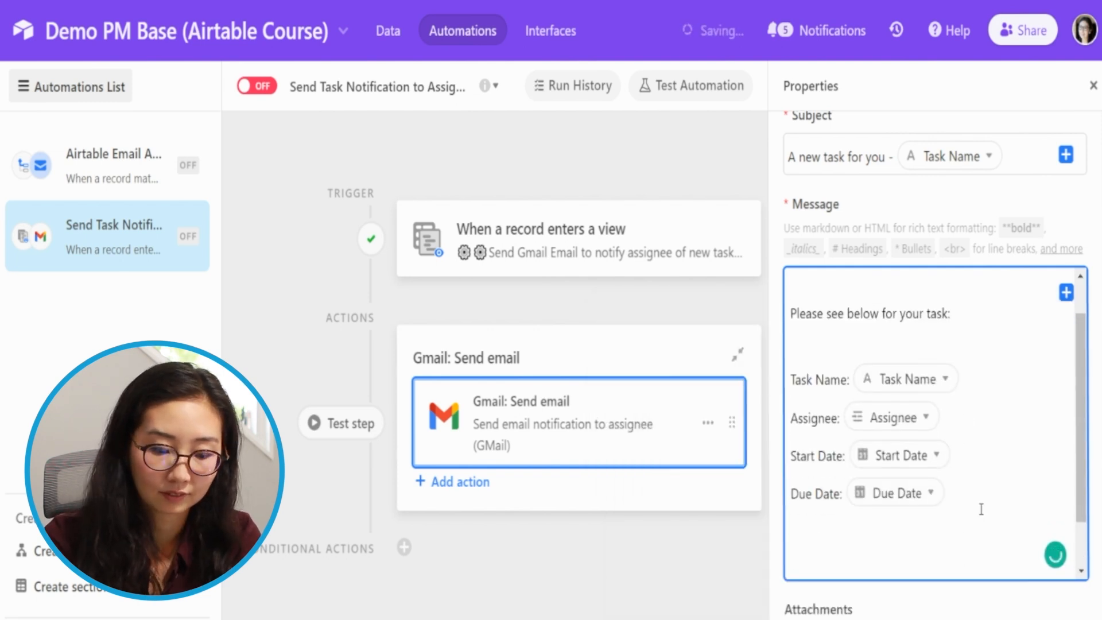
{"action": "key", "text": "Return"}
{"action": "key", "text": "Return"}
{"action": "type", "text": "Thanks!"}
{"action": "scroll", "coordinate": [884, 475], "scroll_direction": "down", "scroll_amount": 5}
{"action": "scroll", "coordinate": [790, 343], "scroll_direction": "up", "scroll_amount": 5}
- Add the line "Check out the Airtable record here:" below the closing and insert the Airtable record URL field after it
{"action": "left_click", "coordinate": [855, 503]}
{"action": "key", "text": "Return"}
{"action": "key", "text": "Return"}
{"action": "type", "text": "Check out the Air"}
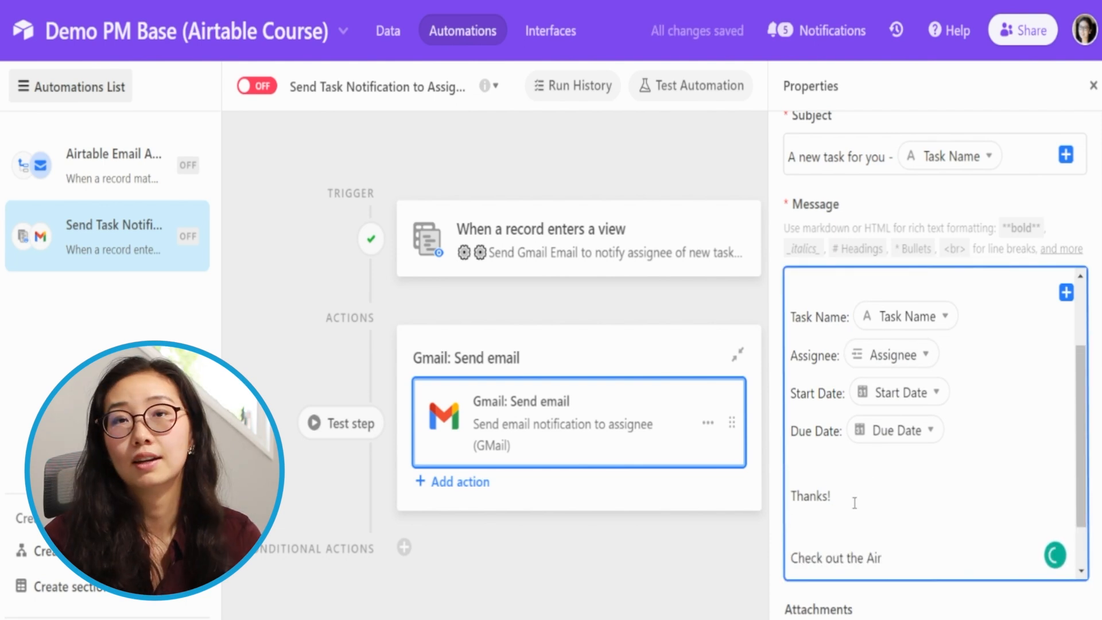
{"action": "type", "text": "table record here:"}
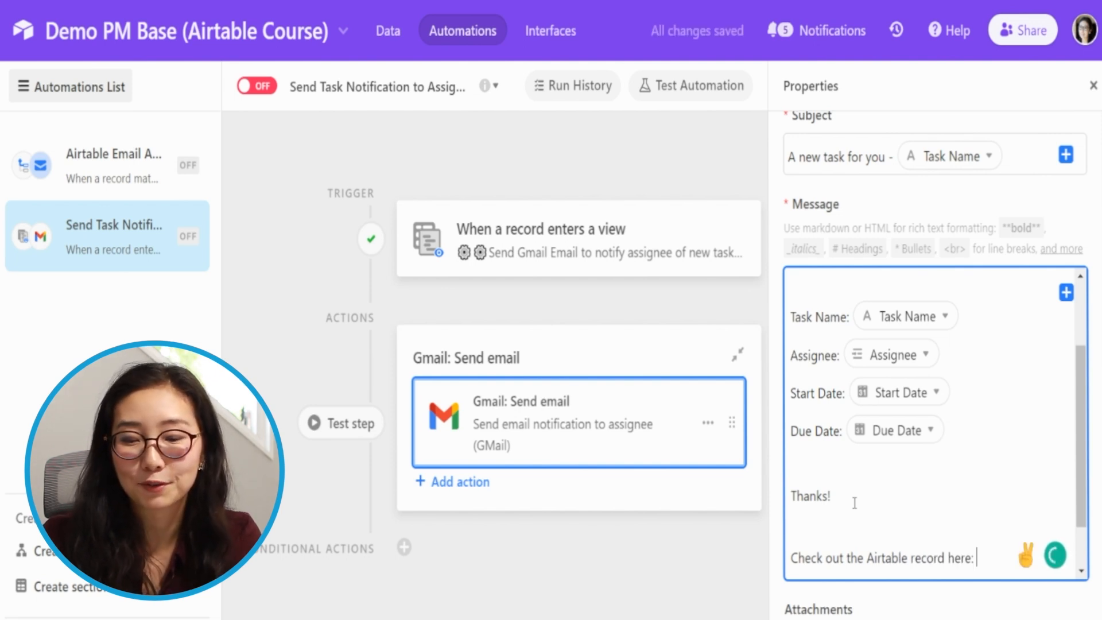
{"action": "left_click", "coordinate": [1066, 292]}
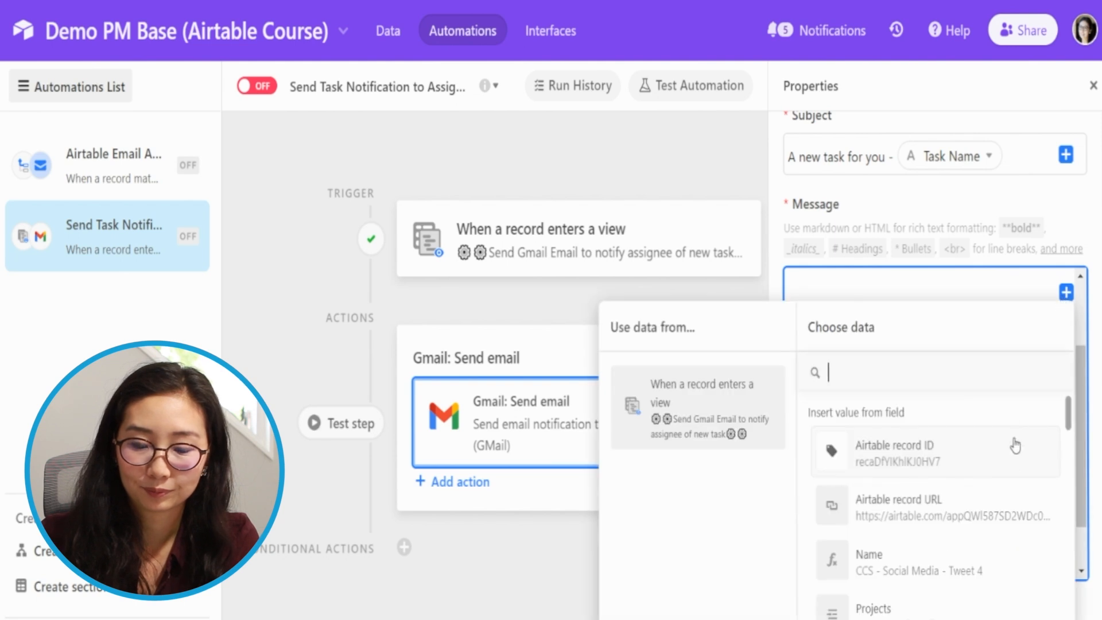
{"action": "left_click", "coordinate": [969, 516]}
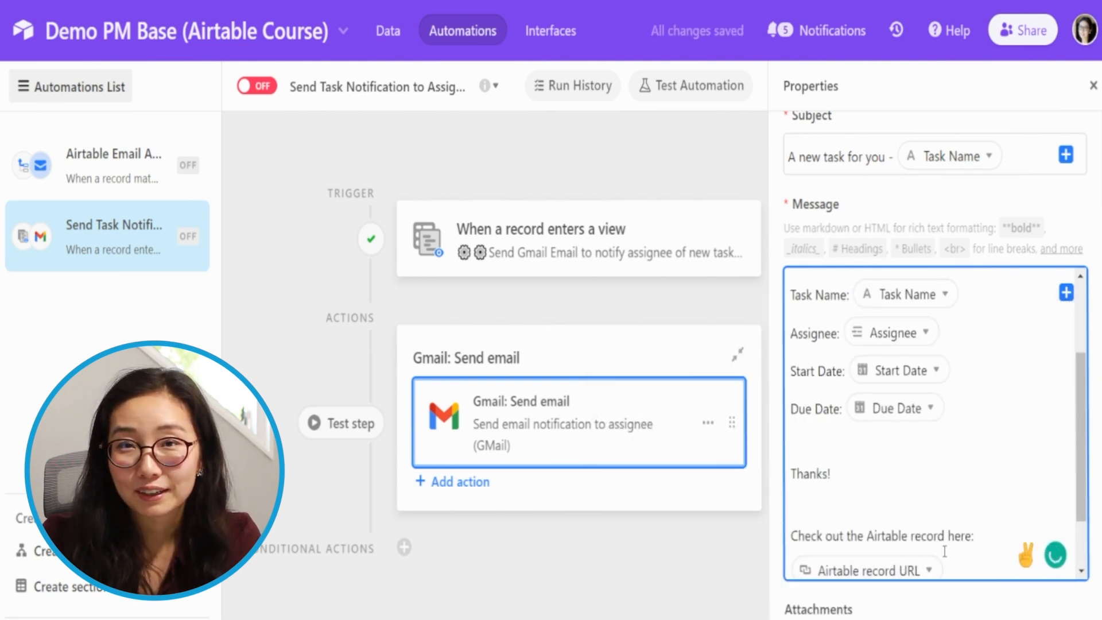
- Generate a preview of the Gmail step, review the recipient, subject and full message body, and close the preview
{"action": "scroll", "coordinate": [972, 347], "scroll_direction": "down", "scroll_amount": 2}
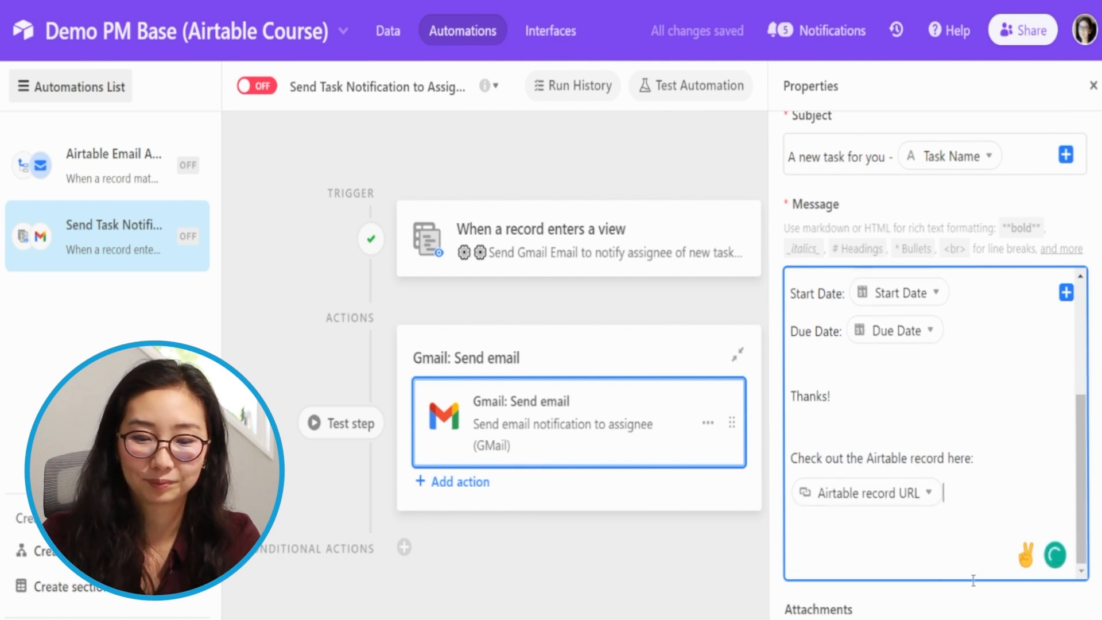
{"action": "scroll", "coordinate": [972, 600], "scroll_direction": "down", "scroll_amount": 5}
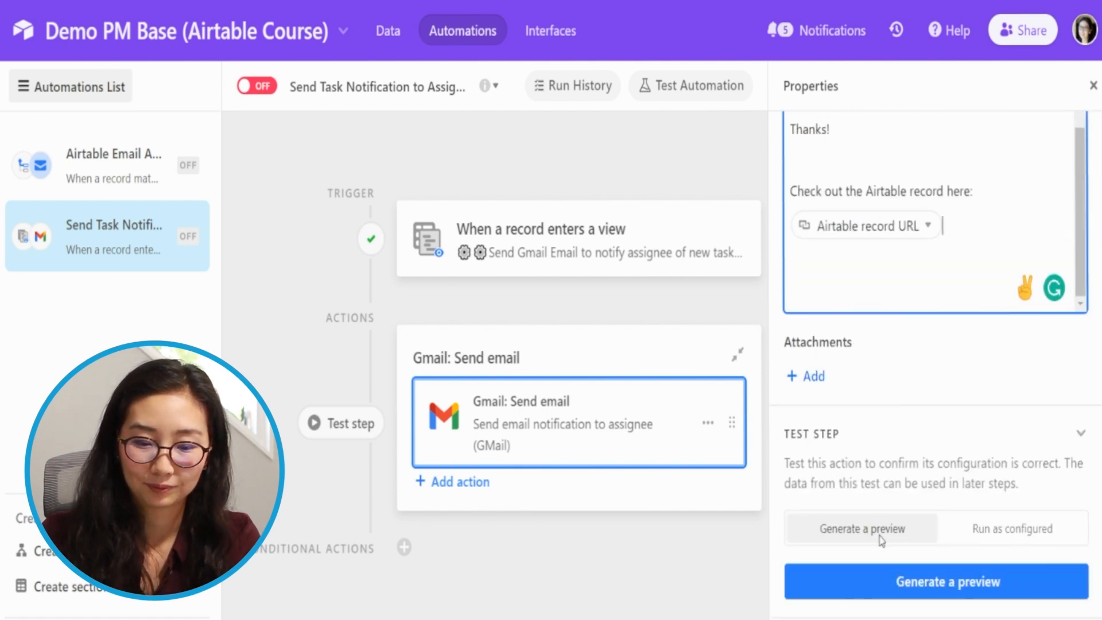
{"action": "left_click", "coordinate": [915, 592]}
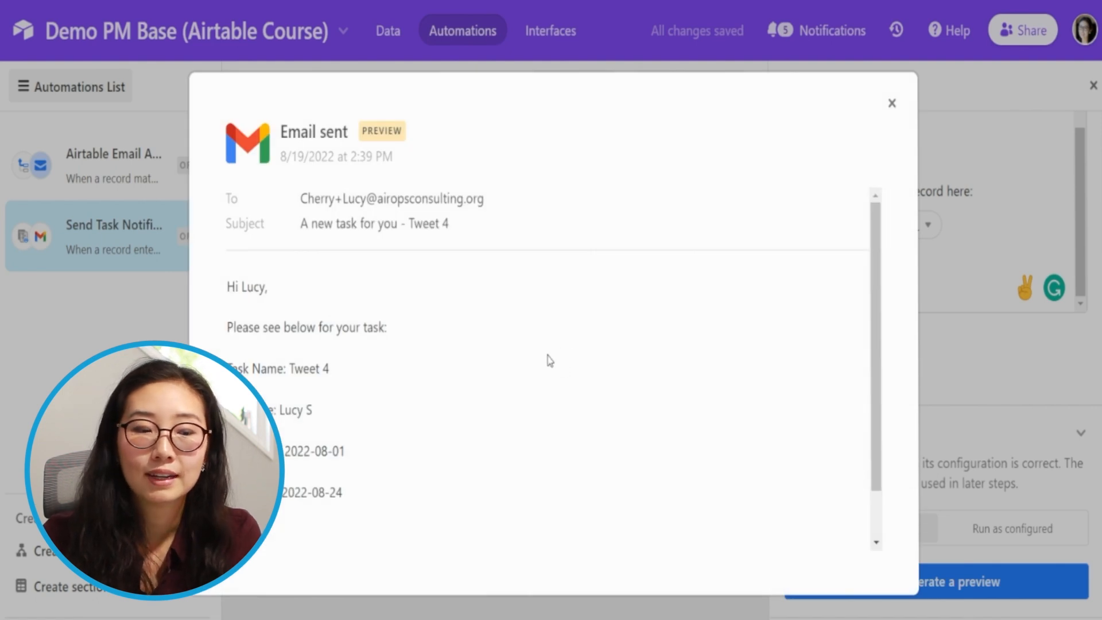
{"action": "scroll", "coordinate": [569, 348], "scroll_direction": "down", "scroll_amount": 2}
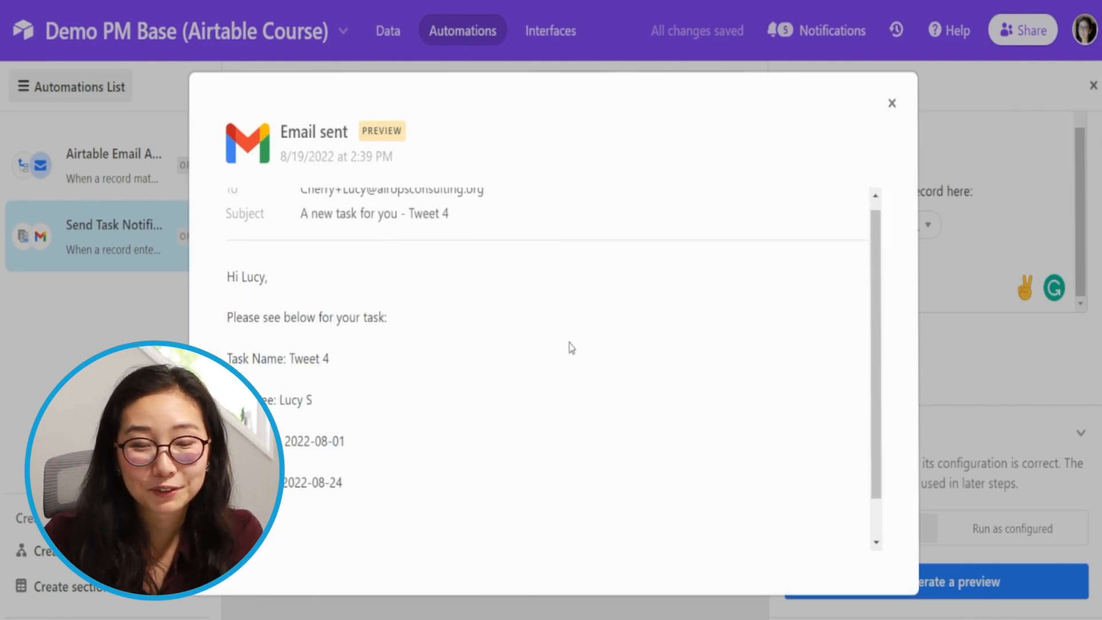
{"action": "scroll", "coordinate": [569, 347], "scroll_direction": "up", "scroll_amount": 2}
{"action": "scroll", "coordinate": [570, 348], "scroll_direction": "down", "scroll_amount": 2}
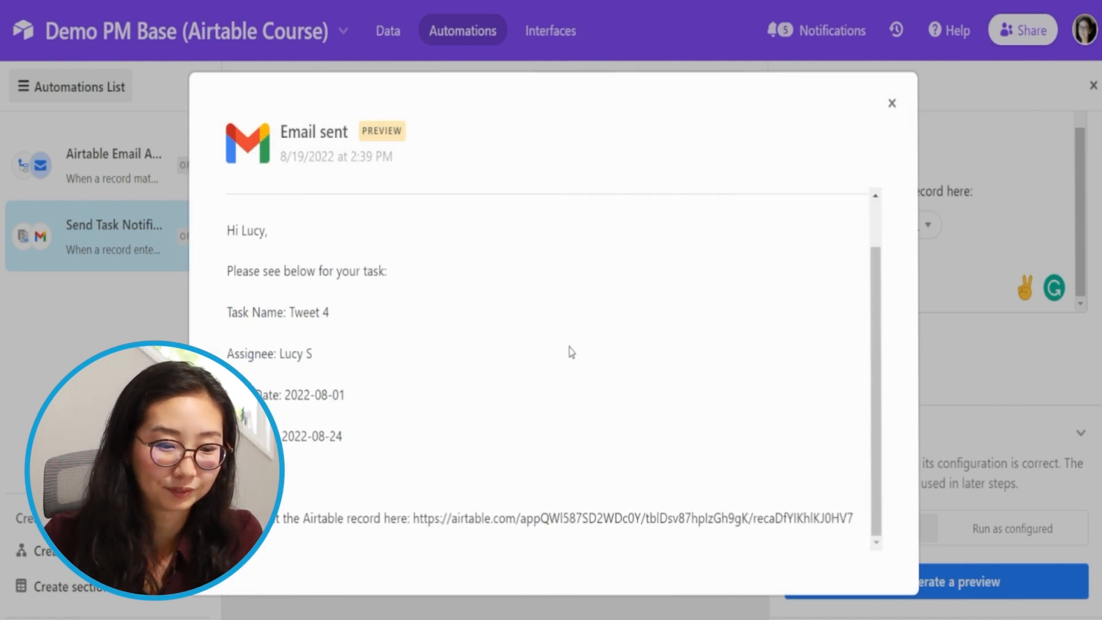
{"action": "scroll", "coordinate": [638, 517], "scroll_direction": "up", "scroll_amount": 2}
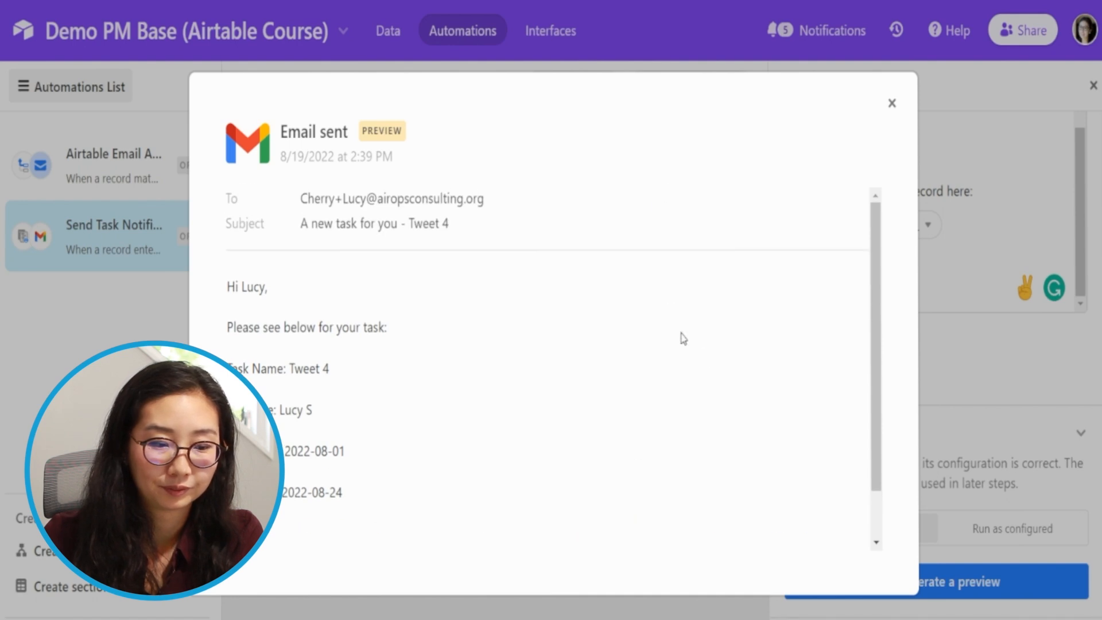
{"action": "left_click", "coordinate": [1040, 411]}
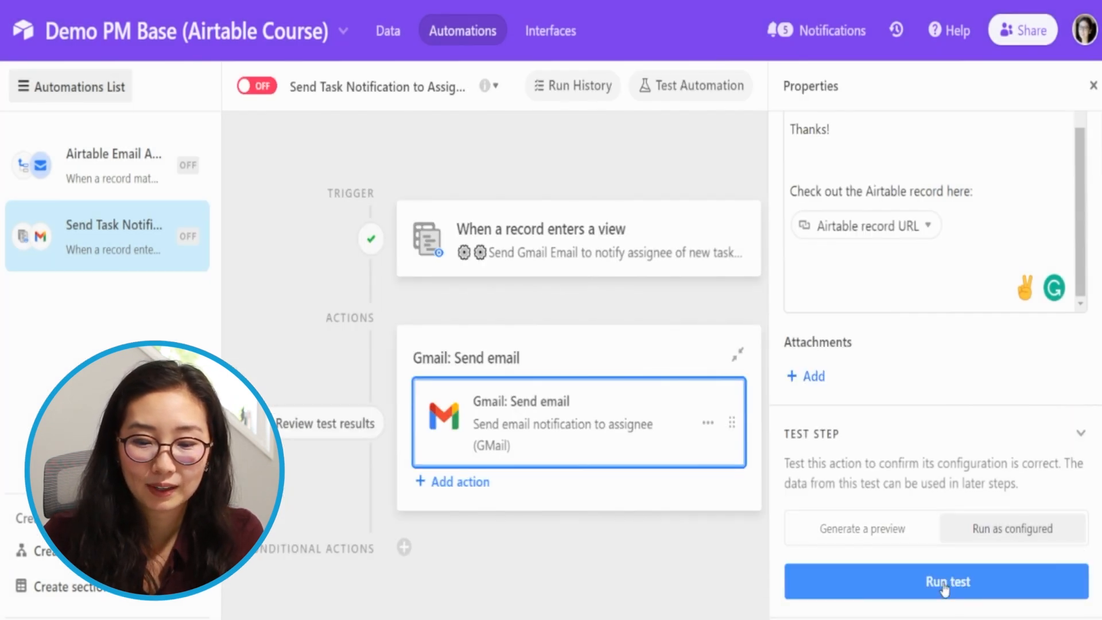
- Run the Gmail step's test as configured, switch to Gmail and review the body of the received email
{"action": "left_click", "coordinate": [944, 583]}
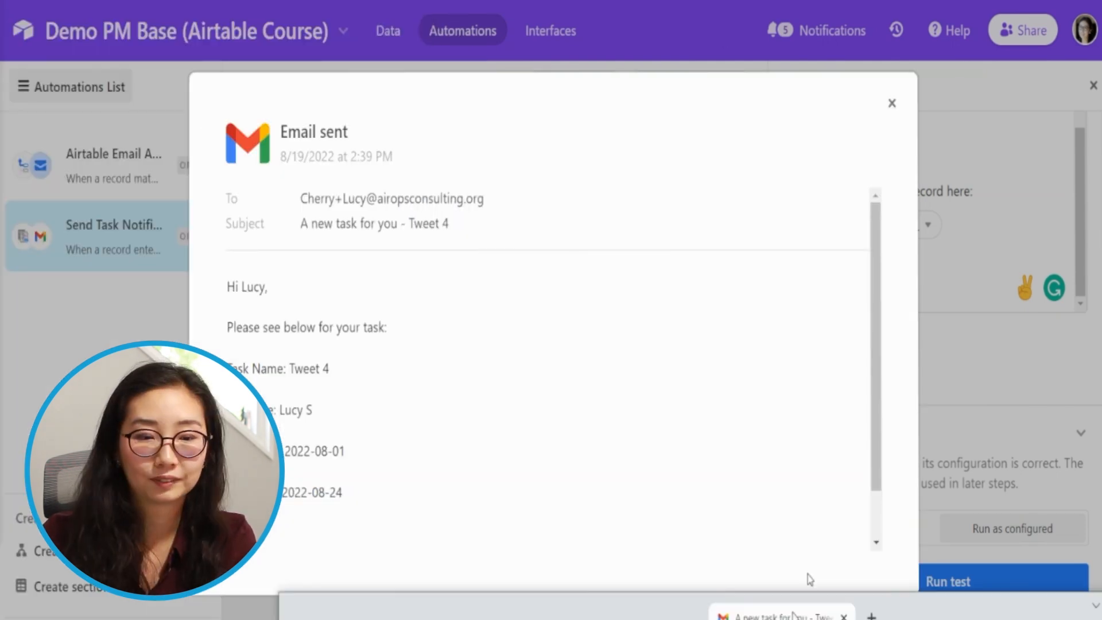
{"action": "key", "text": "alt+Tab"}
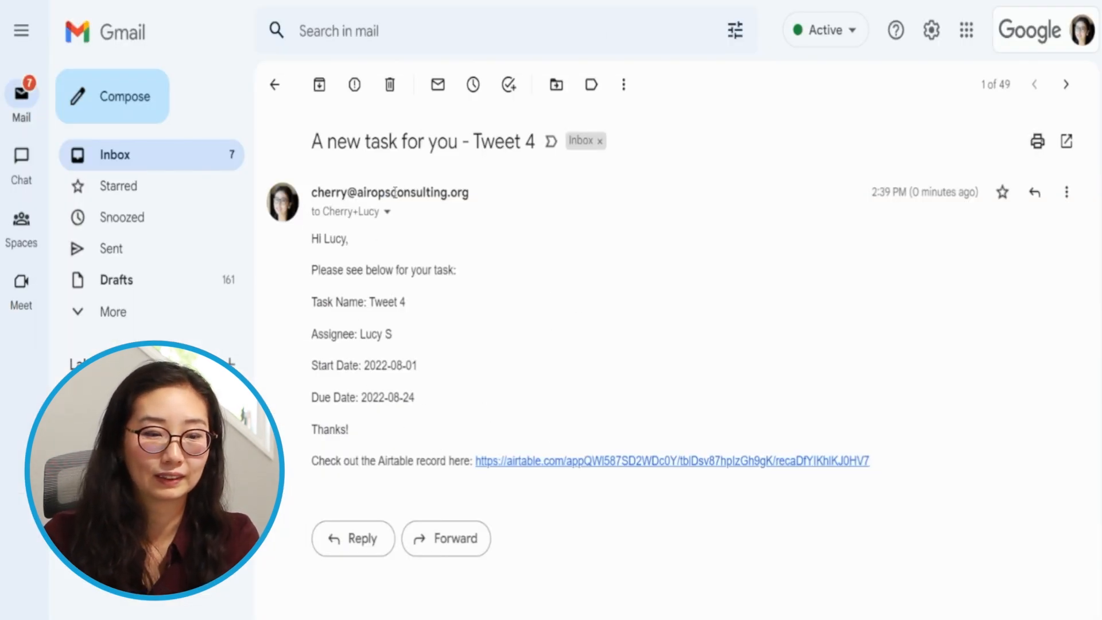
{"action": "left_click_drag", "start_coordinate": [317, 241], "coordinate": [418, 455]}
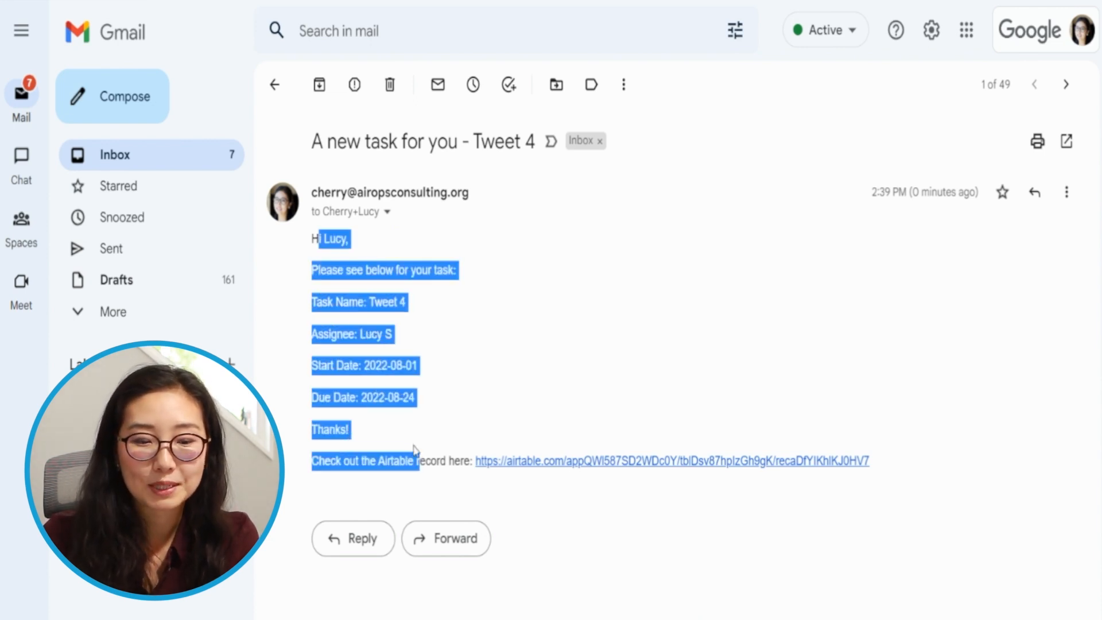
{"action": "left_click", "coordinate": [414, 450]}
- Expand the received email's header details and check the recipient address
{"action": "left_click", "coordinate": [387, 212]}
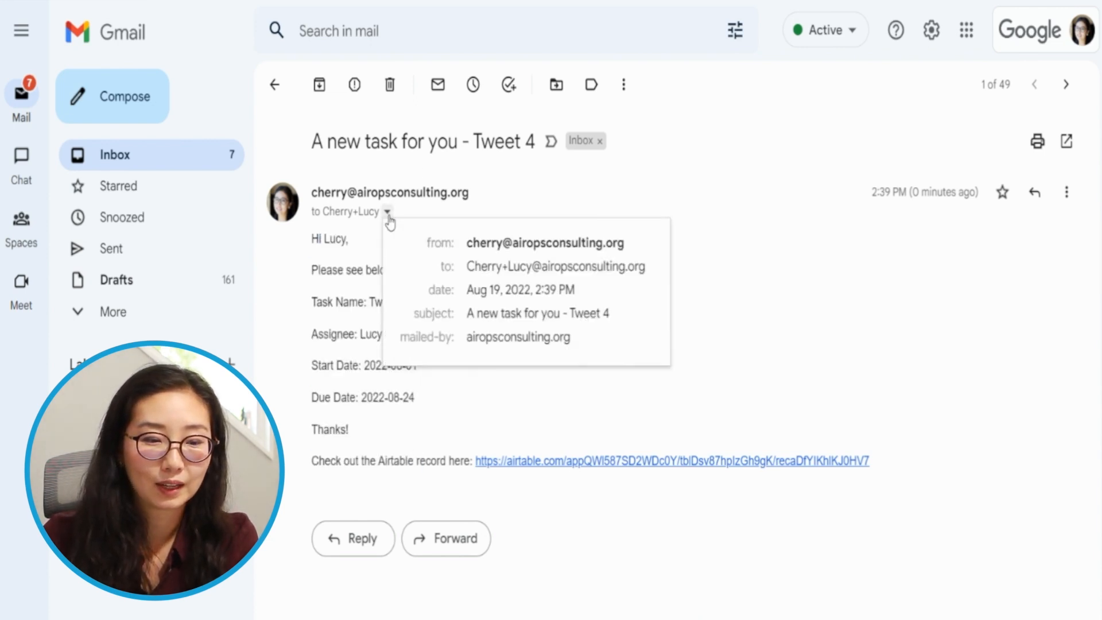
{"action": "left_click_drag", "start_coordinate": [471, 268], "coordinate": [585, 268]}
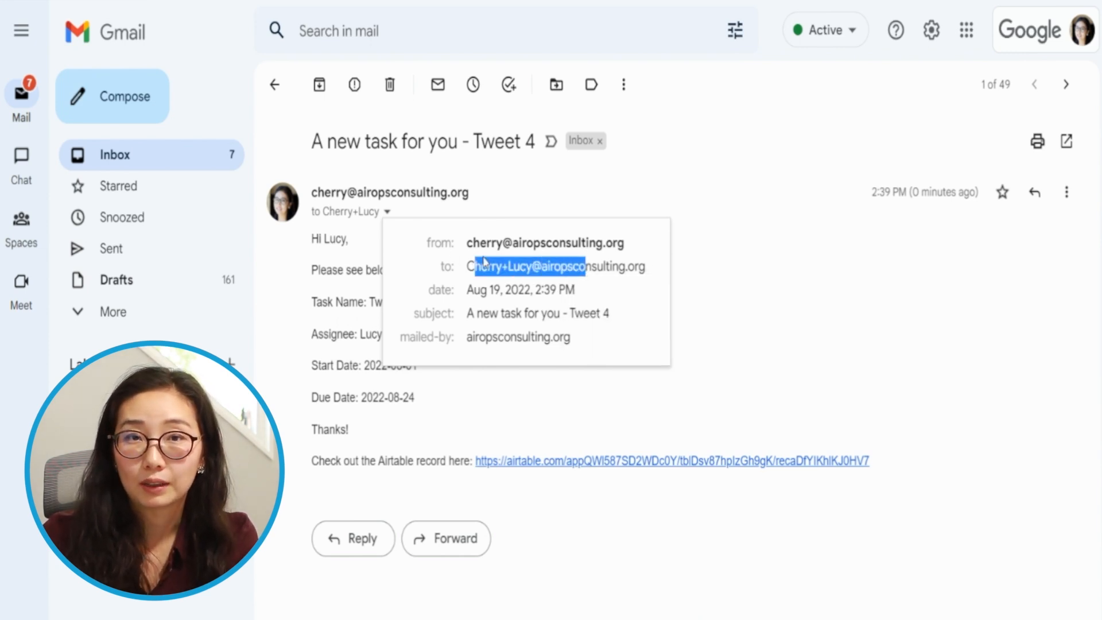
{"action": "mouse_move", "coordinate": [522, 260]}
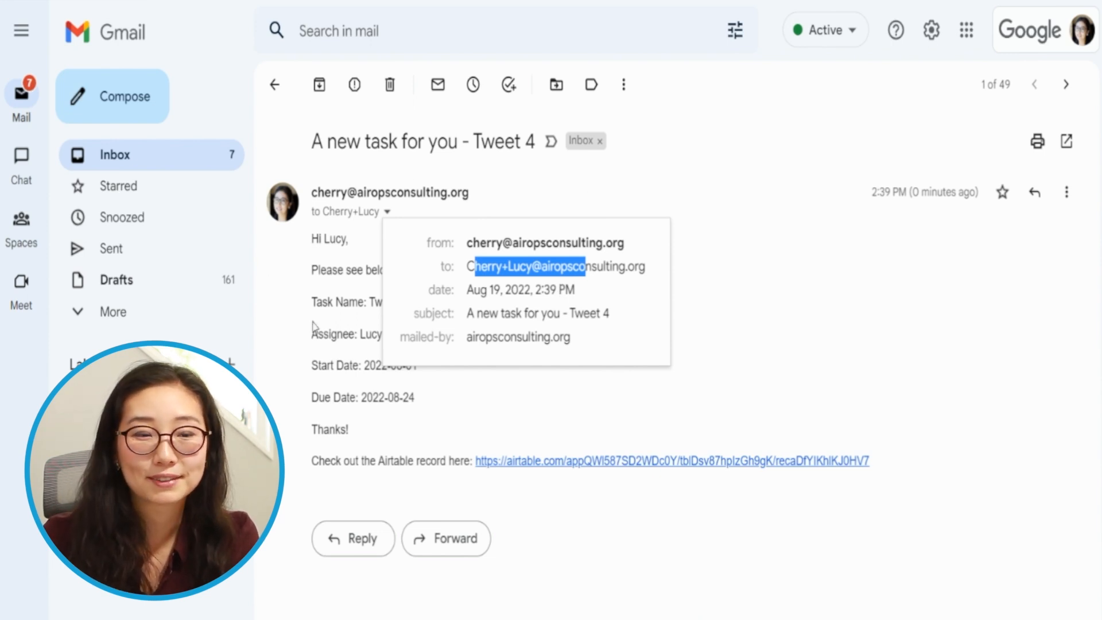
{"action": "left_click", "coordinate": [336, 246]}
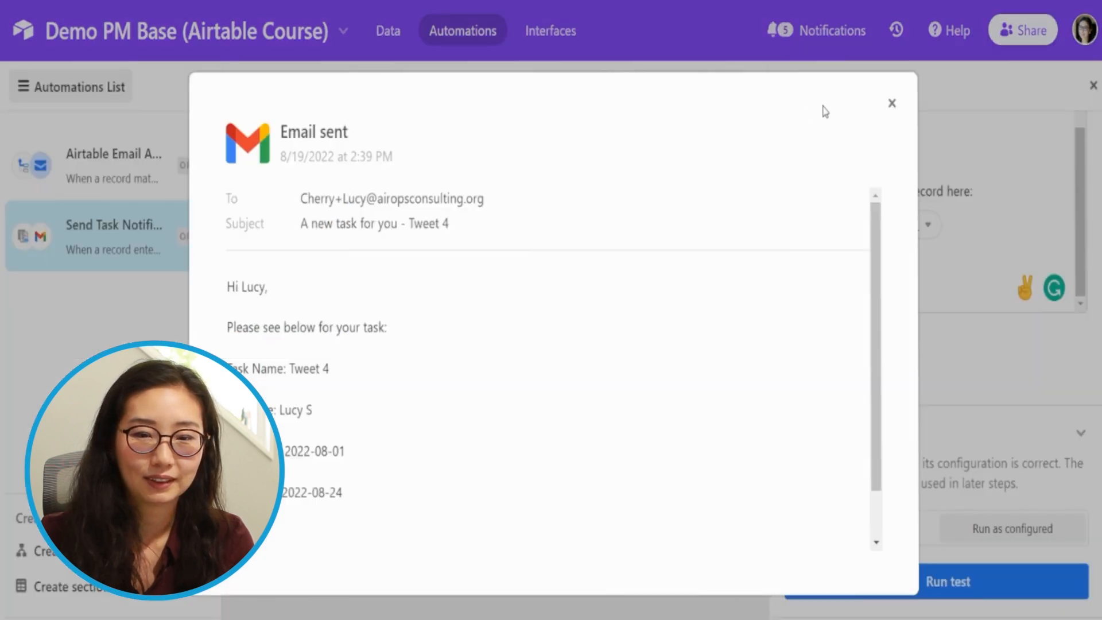
- Return to Airtable, close the test result and open the help article on the message's markdown formatting options
{"action": "left_click", "coordinate": [891, 103]}
{"action": "scroll", "coordinate": [858, 414], "scroll_direction": "up", "scroll_amount": 10}
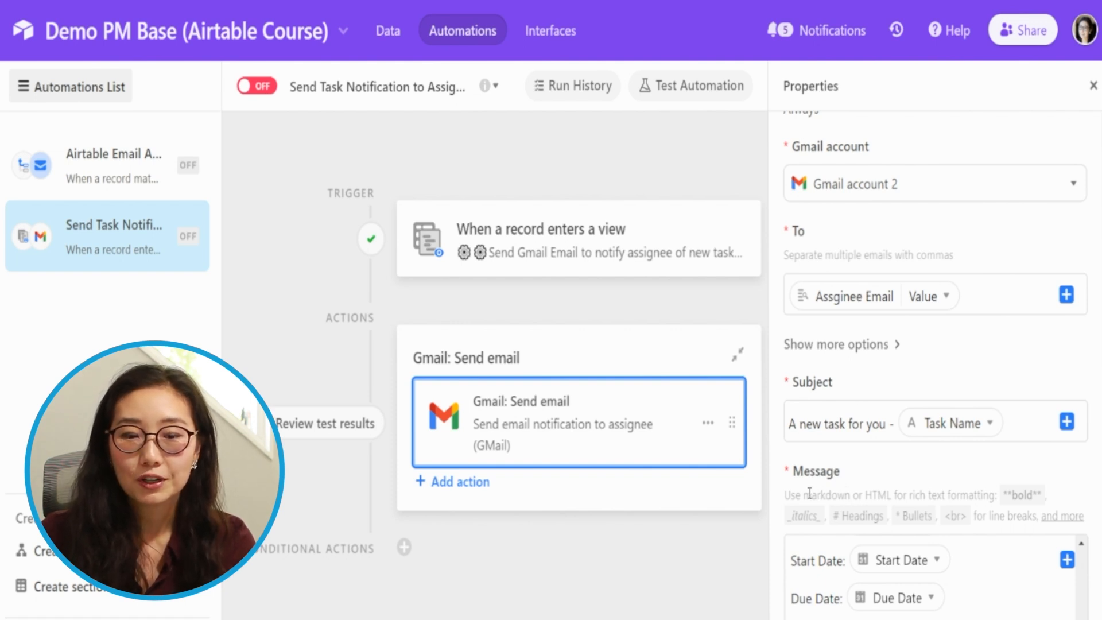
{"action": "left_click_drag", "start_coordinate": [801, 495], "coordinate": [1046, 516]}
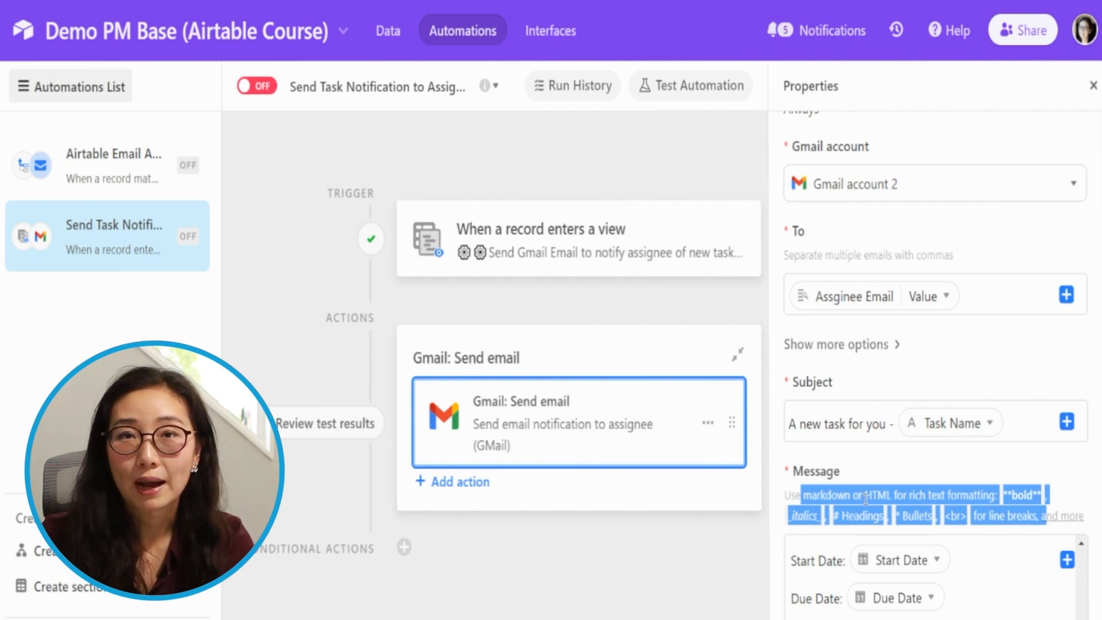
{"action": "left_click", "coordinate": [980, 467]}
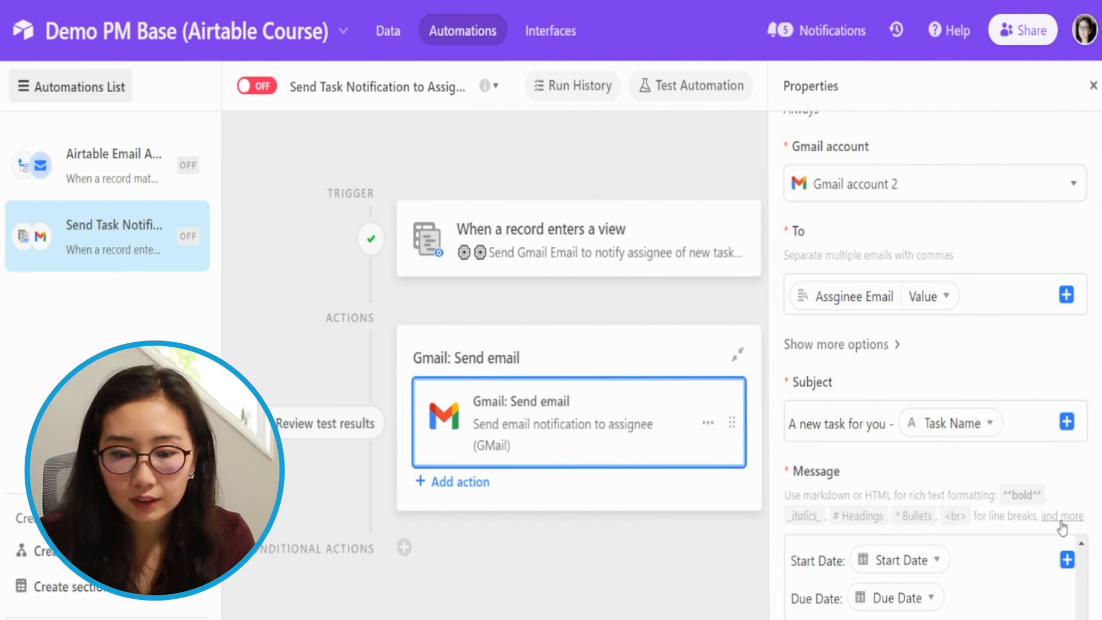
{"action": "left_click", "coordinate": [1057, 520]}
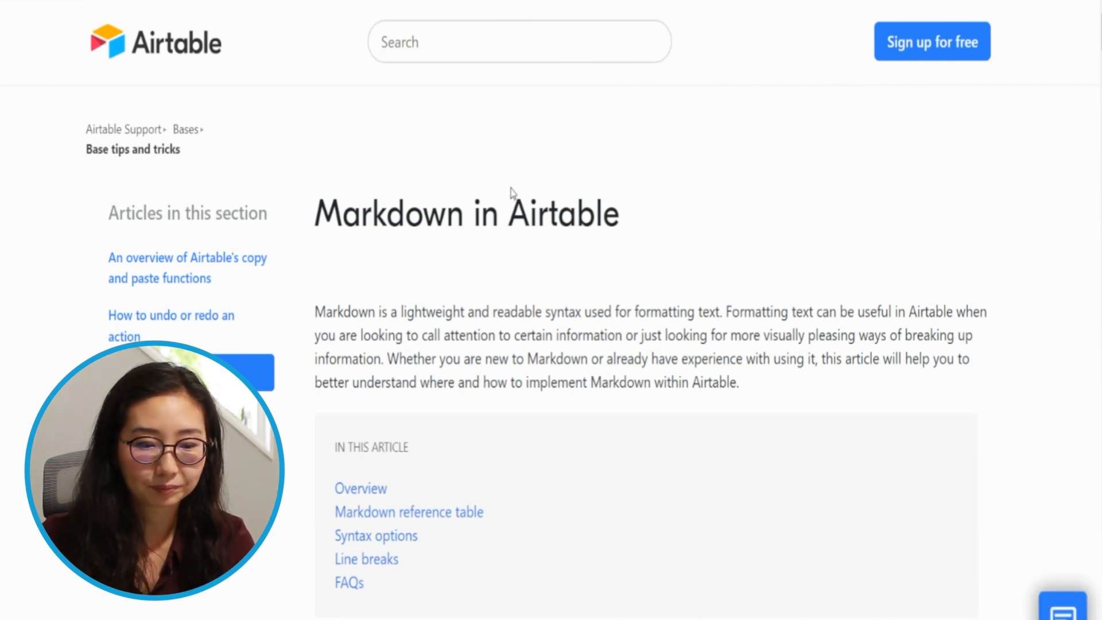
- Examine the Markdown article's reference table and its syntax examples for headings, bold and italic text
{"action": "scroll", "coordinate": [521, 331], "scroll_direction": "down", "scroll_amount": 9}
{"action": "scroll", "coordinate": [521, 344], "scroll_direction": "down", "scroll_amount": 9}
{"action": "scroll", "coordinate": [522, 345], "scroll_direction": "up", "scroll_amount": 9}
{"action": "scroll", "coordinate": [522, 346], "scroll_direction": "down", "scroll_amount": 20}
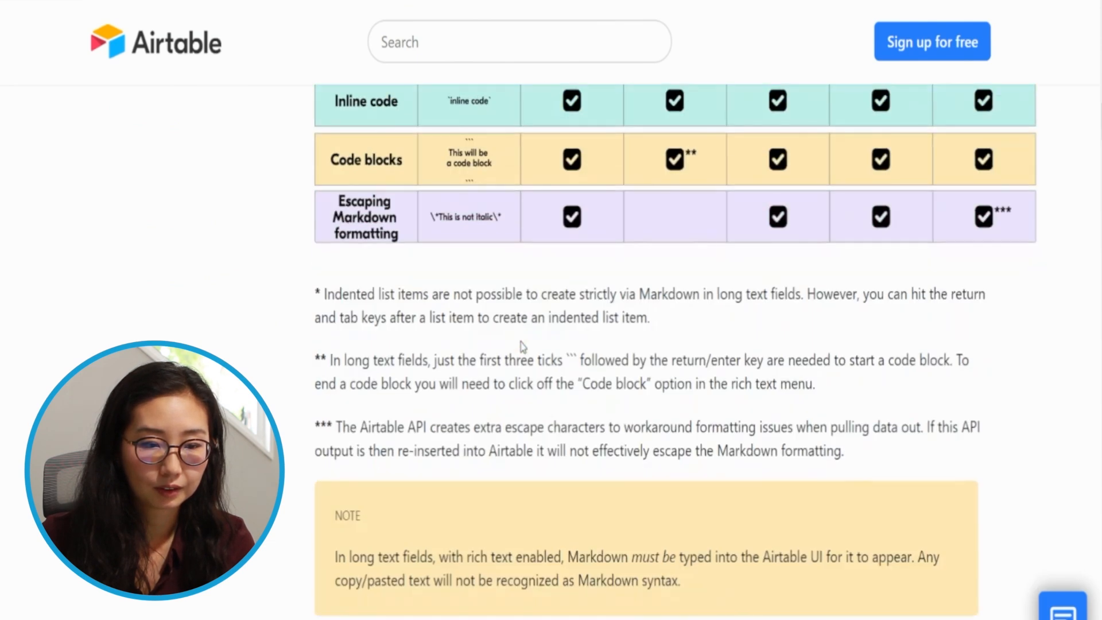
{"action": "scroll", "coordinate": [523, 346], "scroll_direction": "down", "scroll_amount": 5}
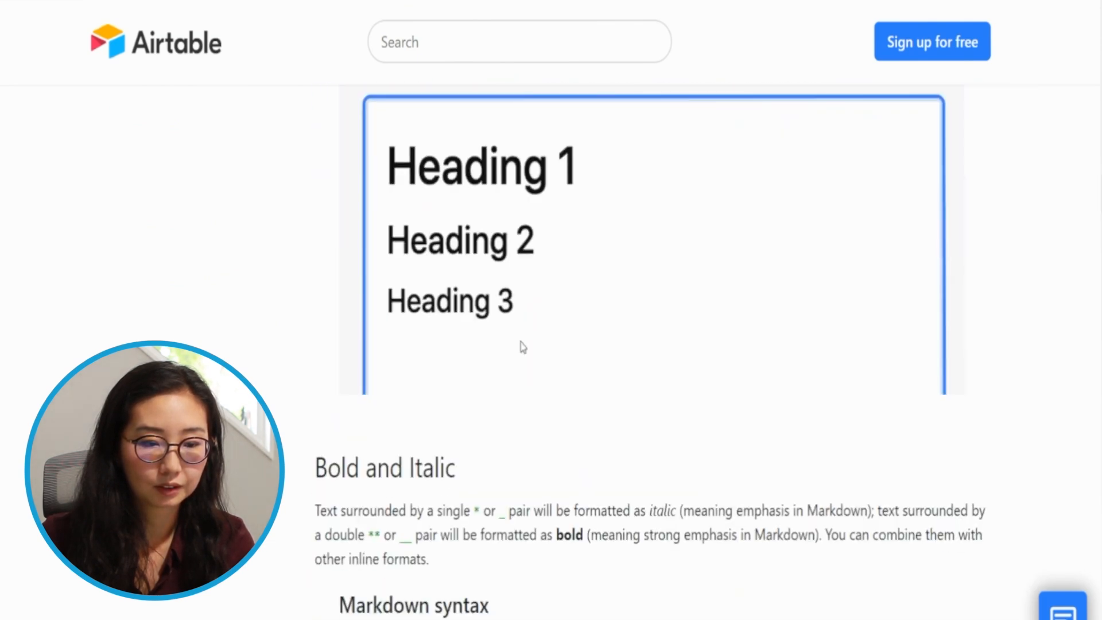
{"action": "scroll", "coordinate": [522, 348], "scroll_direction": "down", "scroll_amount": 10}
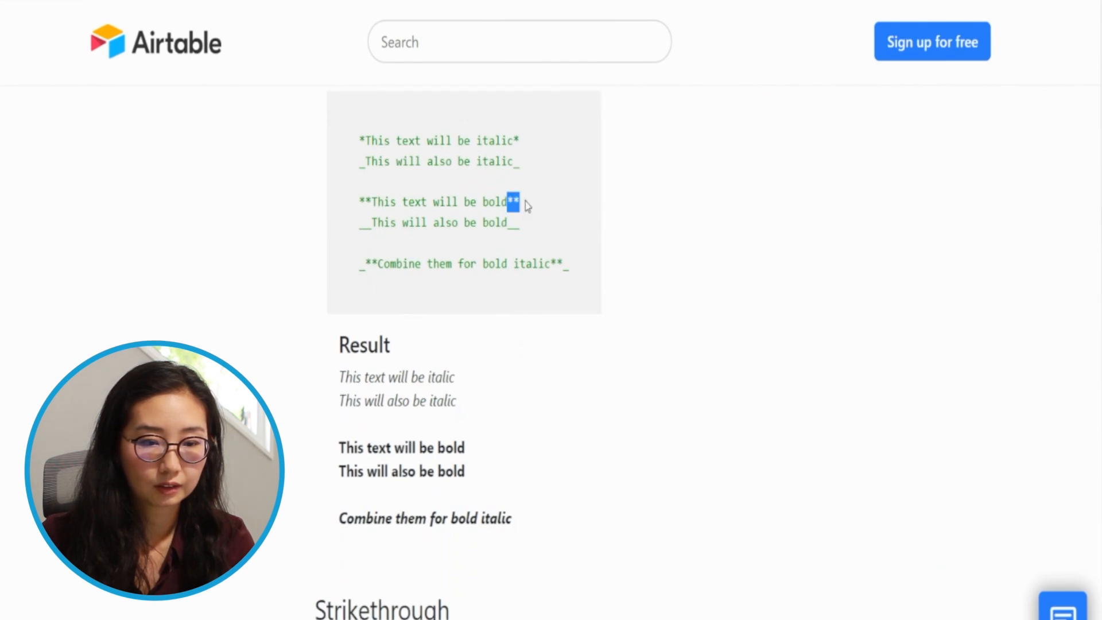
{"action": "scroll", "coordinate": [477, 278], "scroll_direction": "up", "scroll_amount": 4}
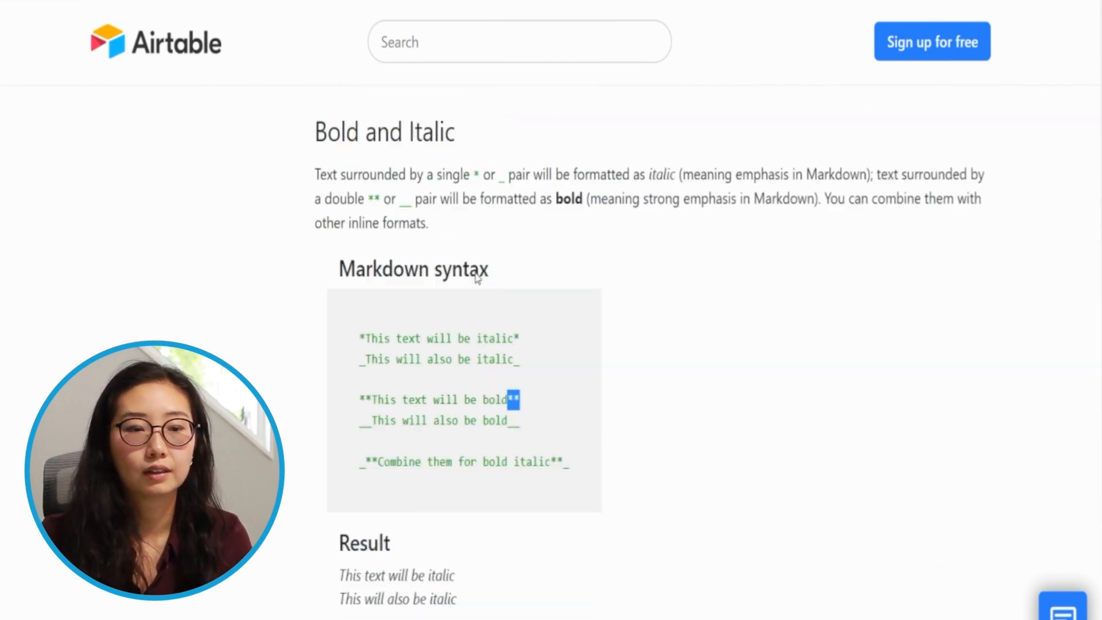
{"action": "scroll", "coordinate": [476, 278], "scroll_direction": "up", "scroll_amount": 1}
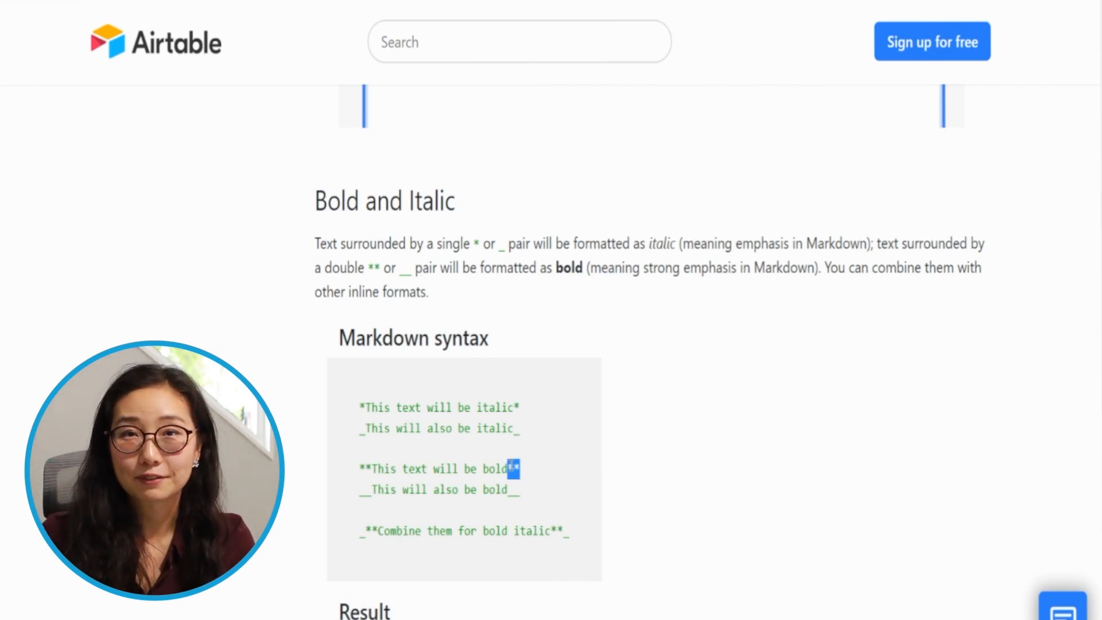
{"action": "left_click", "coordinate": [519, 412]}
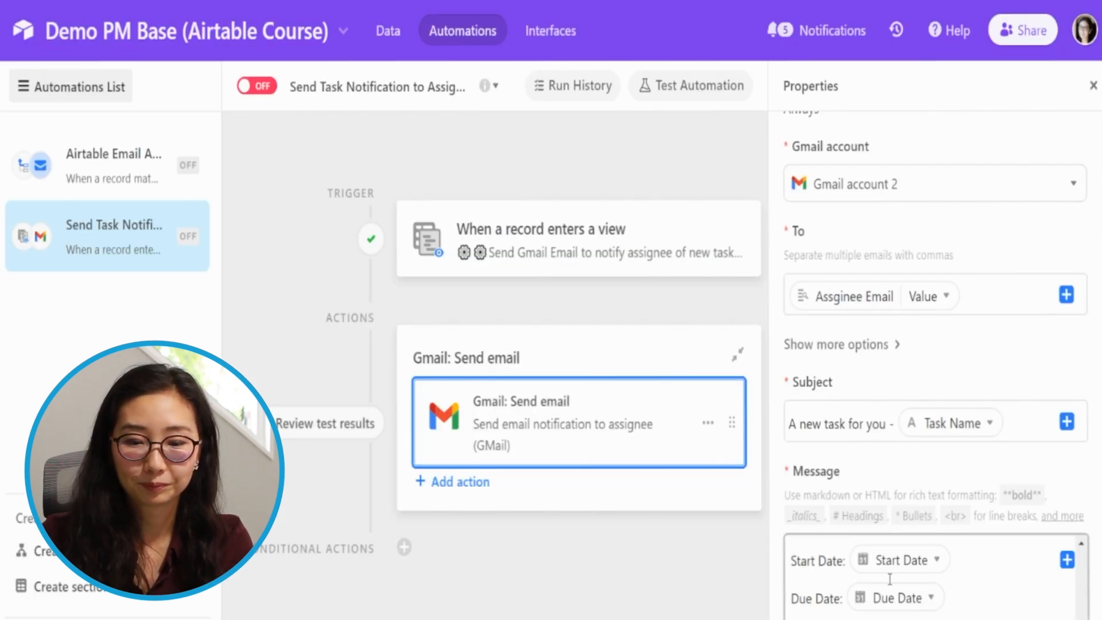
- Bold the Task Name label in the email message by enclosing it in double asterisks
{"action": "scroll", "coordinate": [1052, 380], "scroll_direction": "down", "scroll_amount": 5}
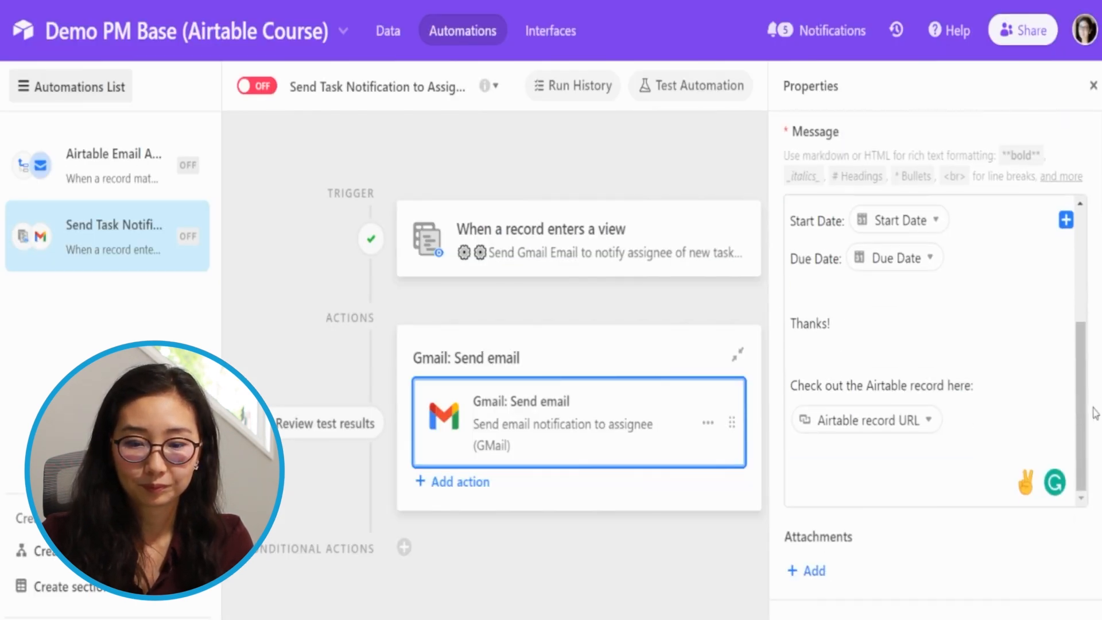
{"action": "left_click_drag", "start_coordinate": [1080, 373], "coordinate": [1092, 283]}
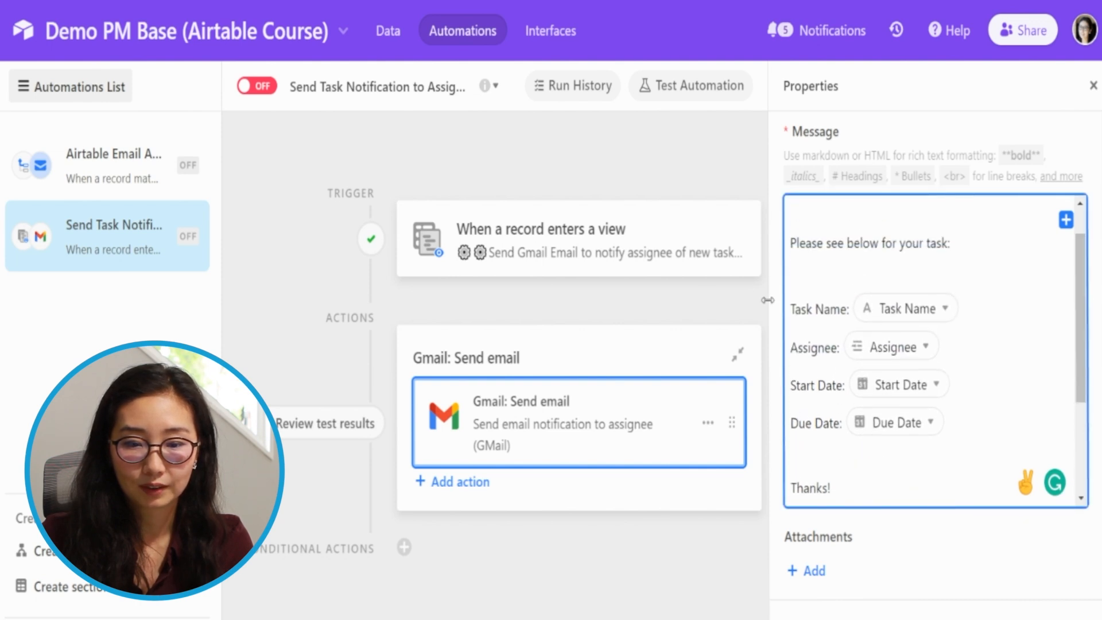
{"action": "left_click", "coordinate": [796, 310]}
{"action": "type", "text": "*"}
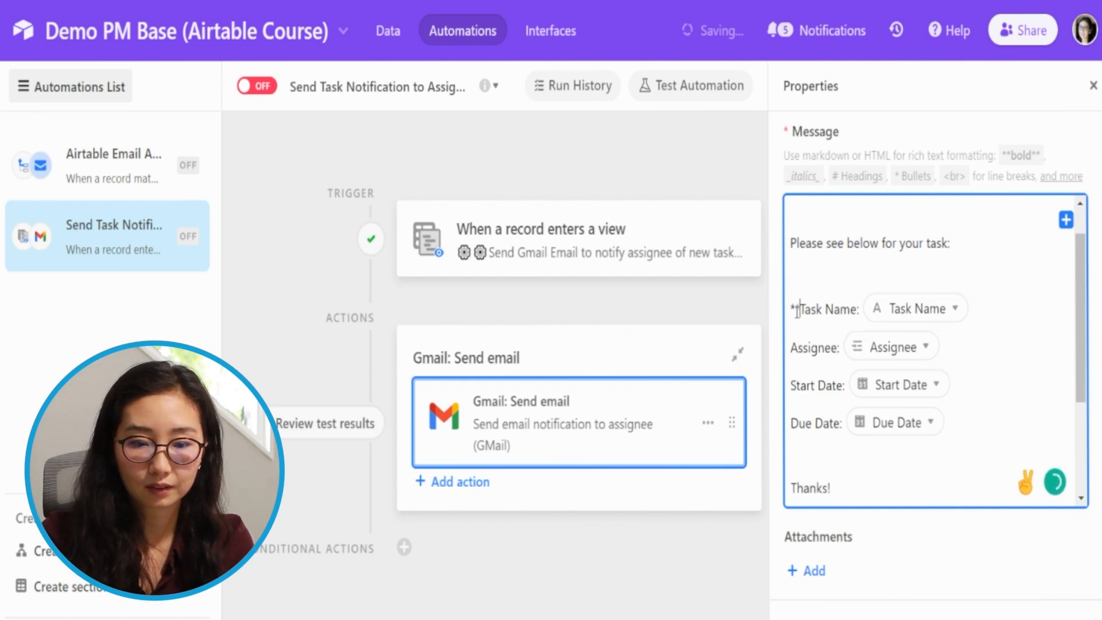
{"action": "left_click_drag", "start_coordinate": [800, 310], "coordinate": [790, 310]}
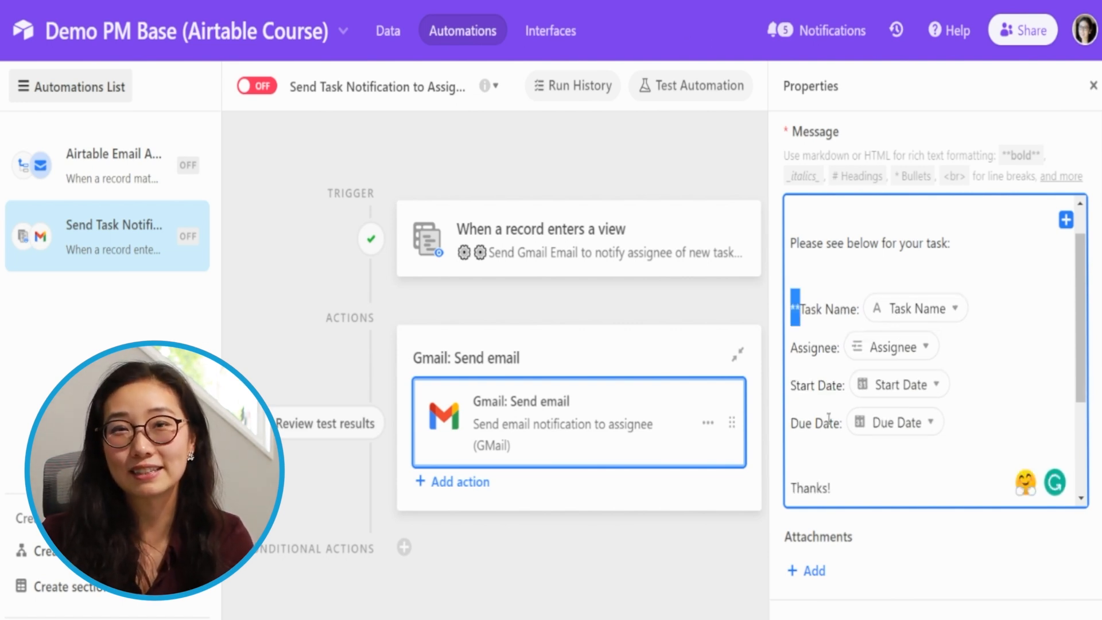
{"action": "key", "text": "Right"}
{"action": "key", "text": "Right"}
{"action": "key", "text": "Right"}
{"action": "key", "text": "Right"}
{"action": "key", "text": "Right"}
{"action": "key", "text": "Right"}
{"action": "key", "text": "Right"}
{"action": "key", "text": "Right"}
{"action": "key", "text": "Right"}
{"action": "key", "text": "Right"}
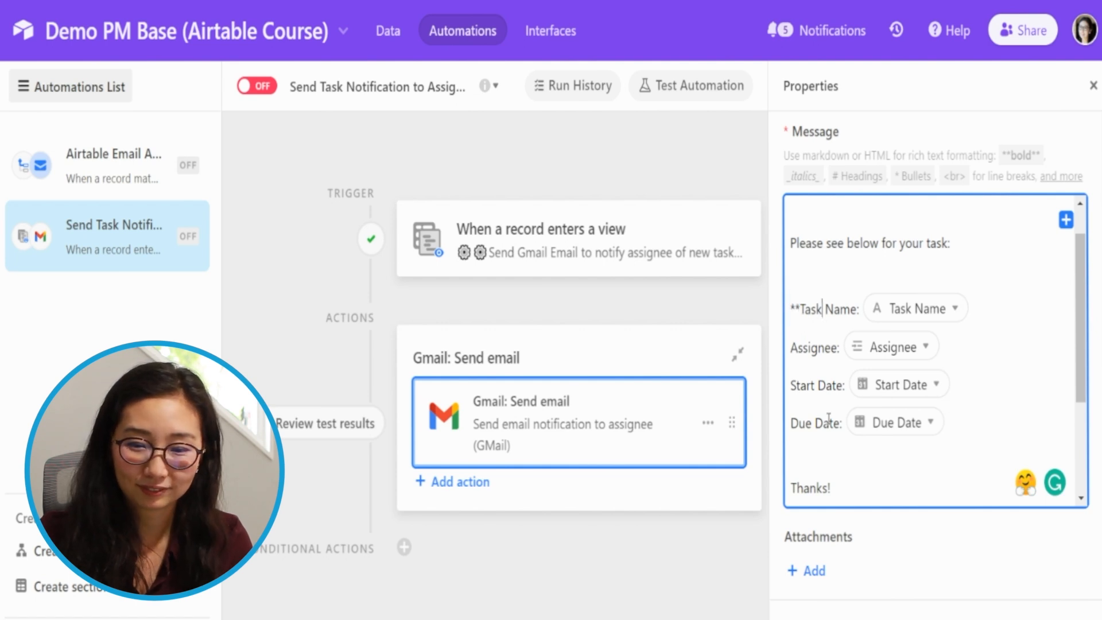
{"action": "type", "text": "**"}
- Bold the Assignee label in the message with double asterisks on both sides
{"action": "key", "text": "Down"}
{"action": "type", "text": "**"}
{"action": "key", "text": "Home"}
{"action": "type", "text": "**"}
- Bold the Start Date and Due Date labels in the message with double asterisks around each
{"action": "left_click", "coordinate": [789, 384]}
{"action": "type", "text": "**"}
{"action": "left_click", "coordinate": [790, 423]}
{"action": "type", "text": "**"}
{"action": "left_click", "coordinate": [853, 423]}
{"action": "type", "text": "**"}
{"action": "left_click", "coordinate": [856, 385]}
{"action": "type", "text": "**"}
- Italicise the closing "Check out the Airtable record here:" text and its record URL token with single asterisks
{"action": "scroll", "coordinate": [976, 396], "scroll_direction": "down", "scroll_amount": 3}
{"action": "left_click", "coordinate": [790, 385]}
{"action": "type", "text": "*"}
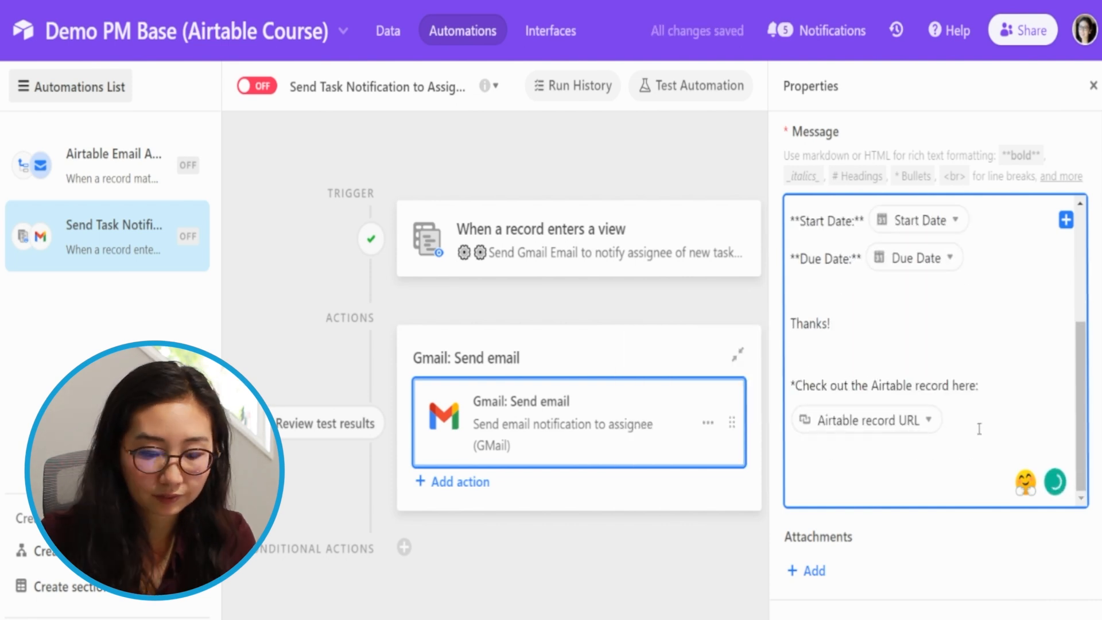
- Generate a preview of the Gmail step, check the bold labels and italic record link, and close the preview
{"action": "scroll", "coordinate": [929, 430], "scroll_direction": "down", "scroll_amount": 10}
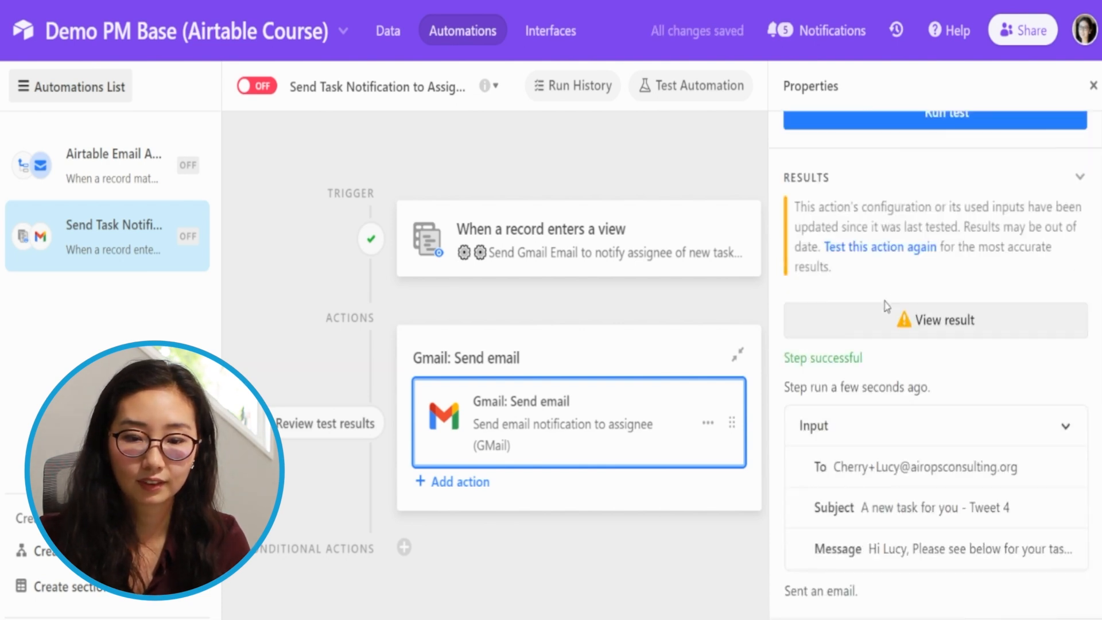
{"action": "scroll", "coordinate": [887, 287], "scroll_direction": "up", "scroll_amount": 10}
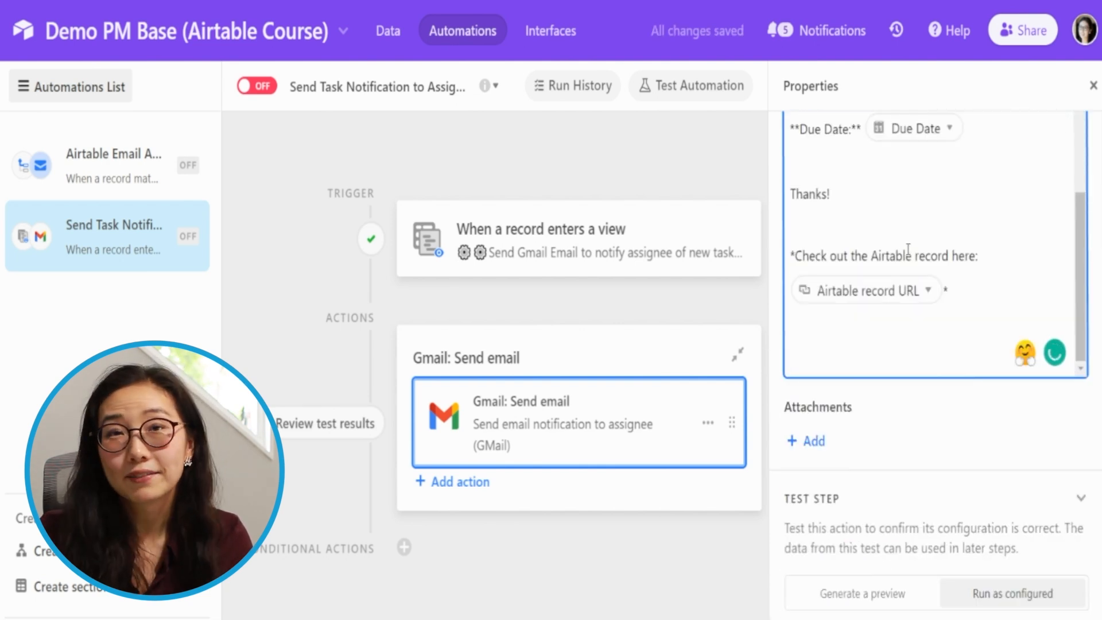
{"action": "mouse_move", "coordinate": [910, 294]}
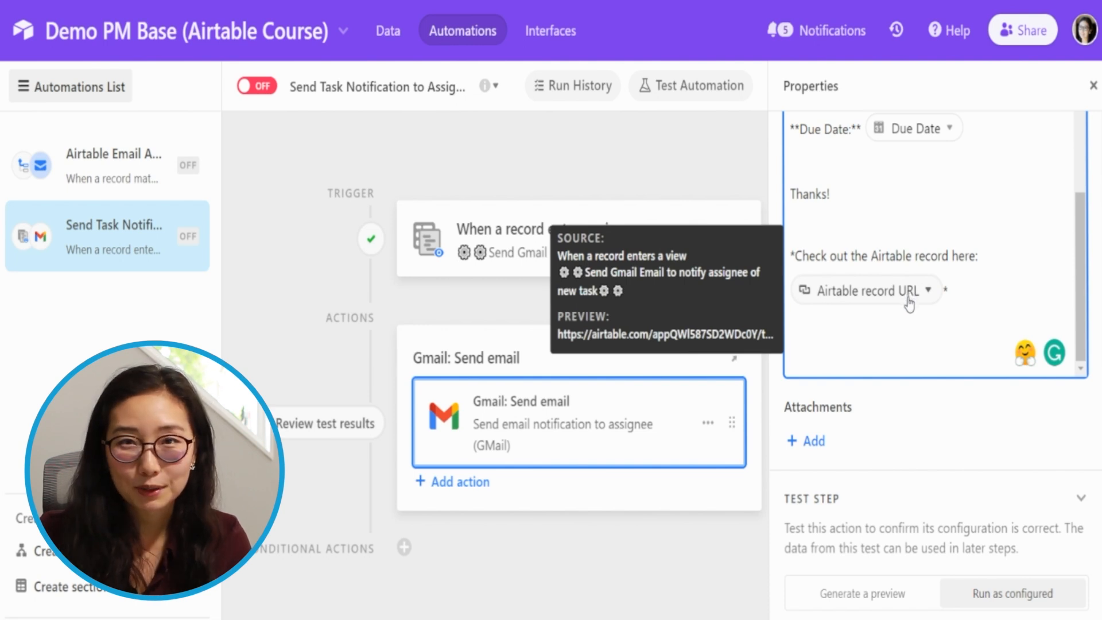
{"action": "left_click", "coordinate": [877, 600]}
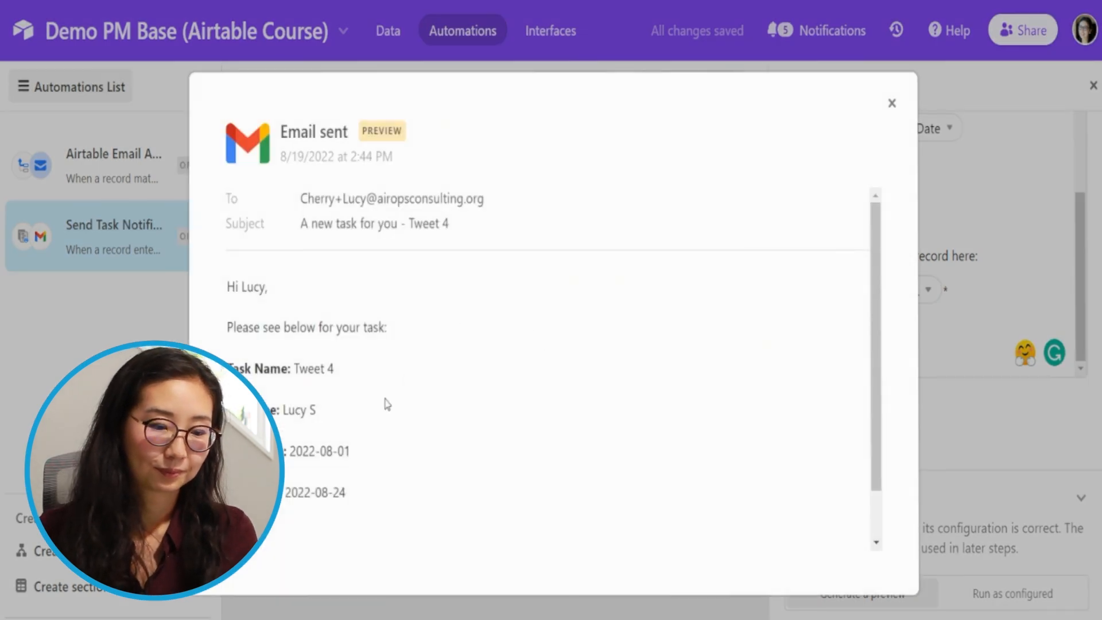
{"action": "scroll", "coordinate": [333, 420], "scroll_direction": "down", "scroll_amount": 1}
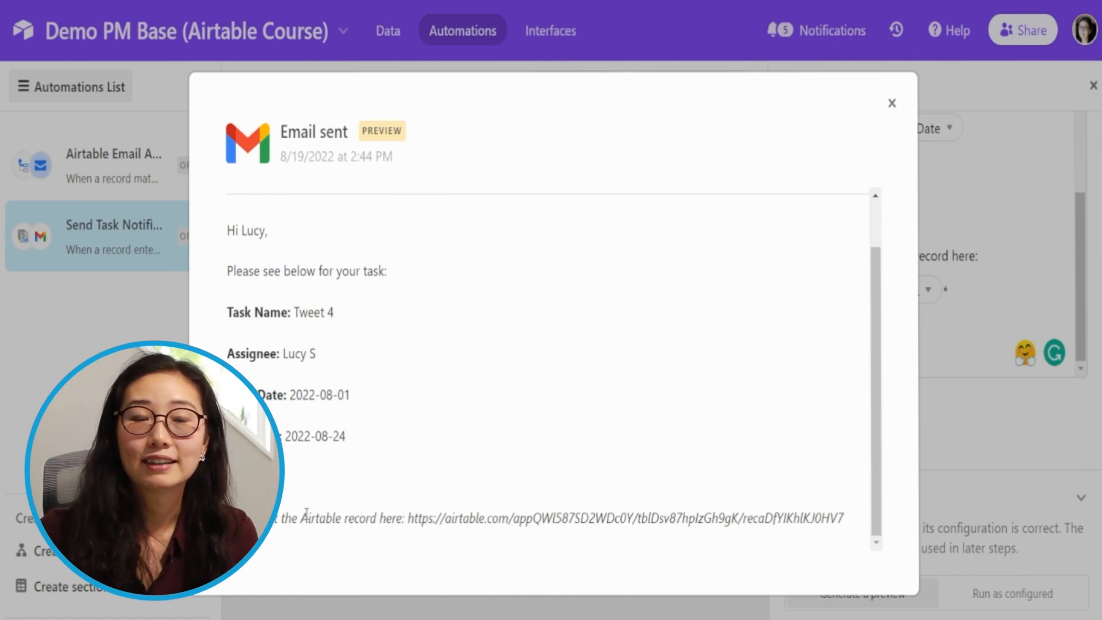
{"action": "left_click_drag", "start_coordinate": [308, 518], "coordinate": [669, 521]}
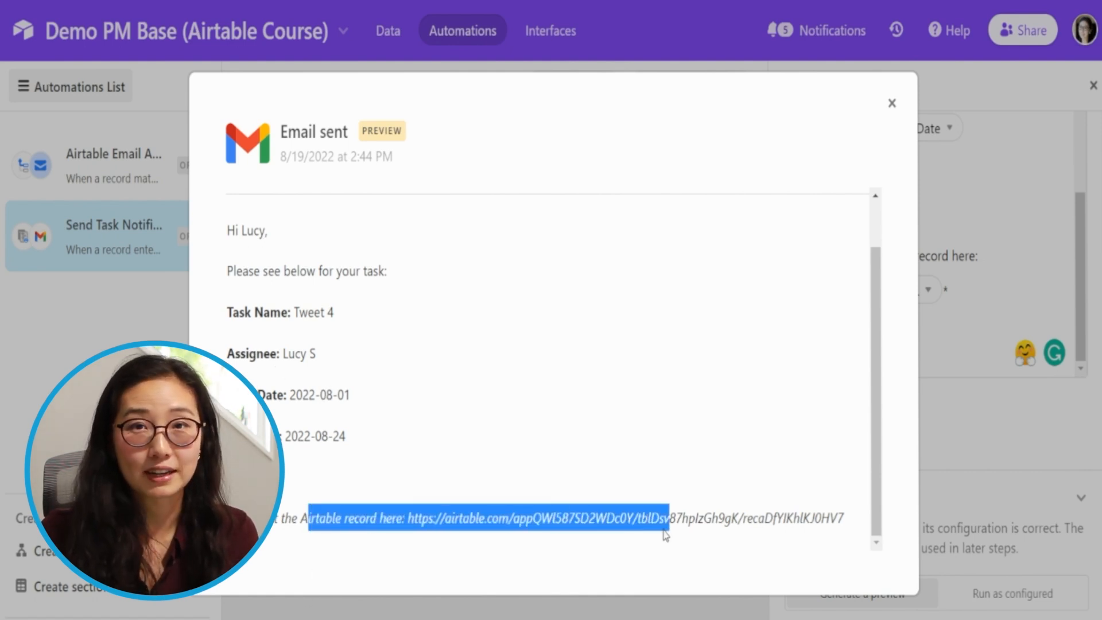
{"action": "left_click", "coordinate": [627, 383]}
{"action": "scroll", "coordinate": [630, 414], "scroll_direction": "up", "scroll_amount": 2}
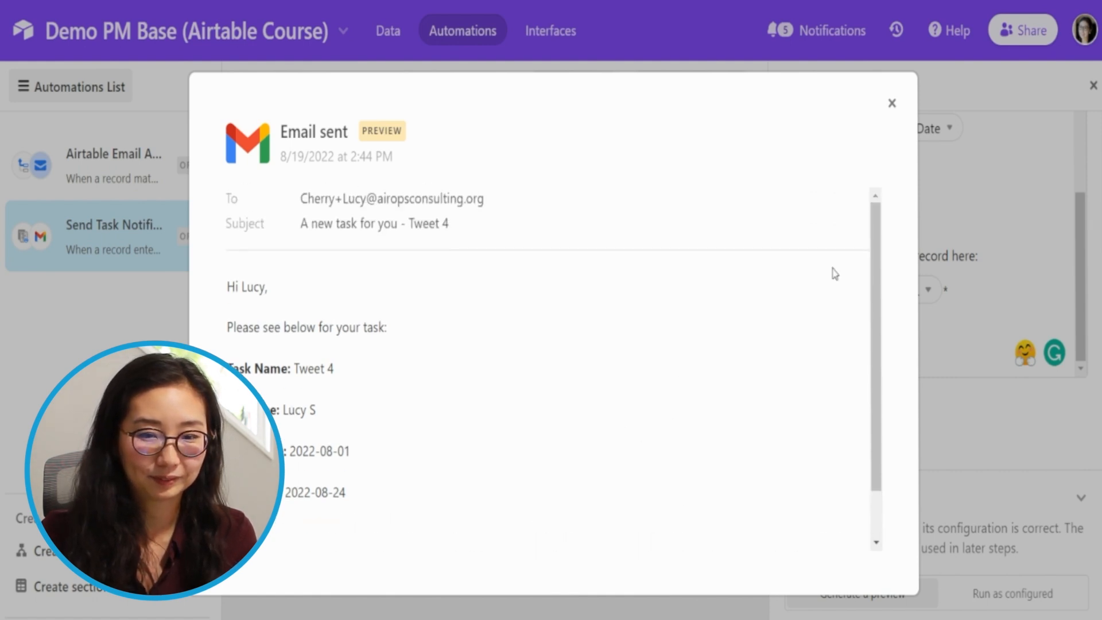
{"action": "left_click", "coordinate": [892, 103]}
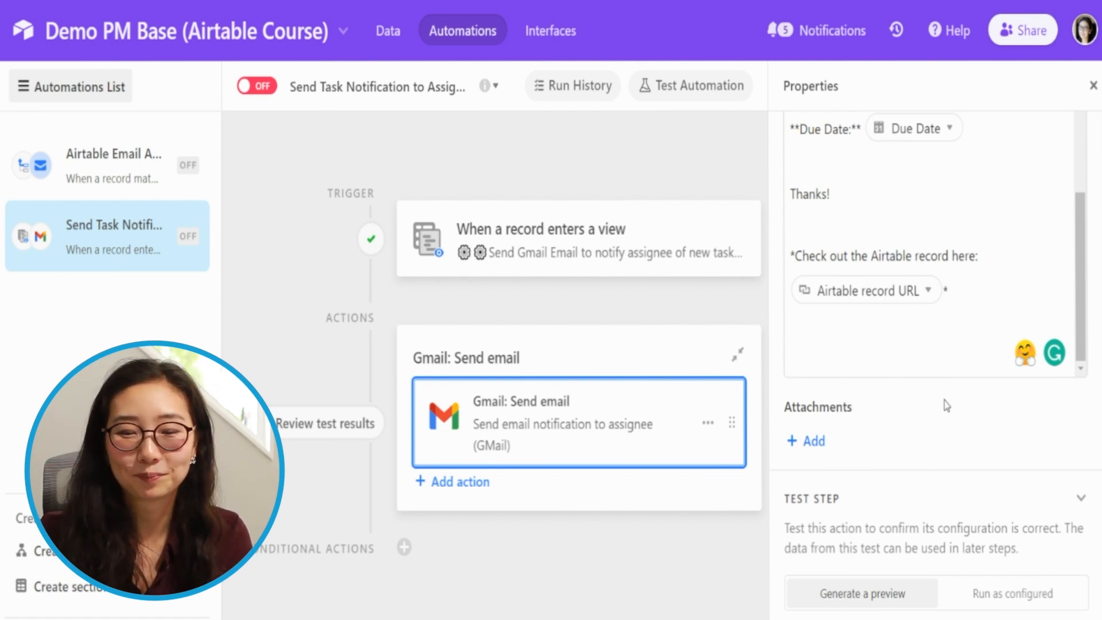
- Show the Gmail step's additional options and set the From name to "Best Airtable Course"
{"action": "scroll", "coordinate": [910, 405], "scroll_direction": "down", "scroll_amount": 3}
{"action": "scroll", "coordinate": [913, 416], "scroll_direction": "up", "scroll_amount": 5}
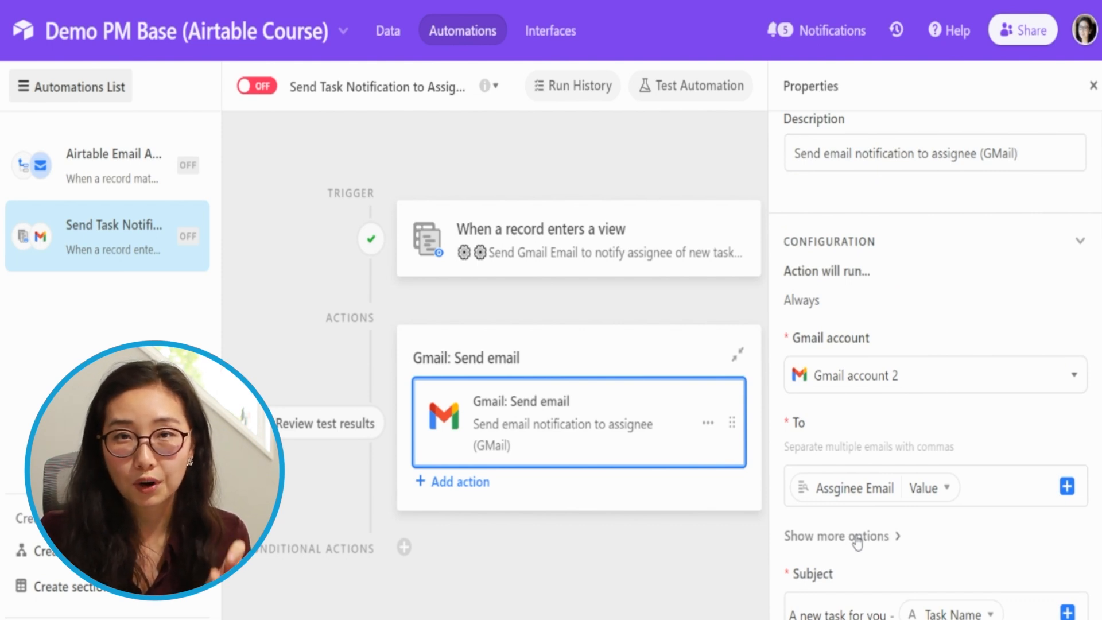
{"action": "left_click", "coordinate": [857, 538]}
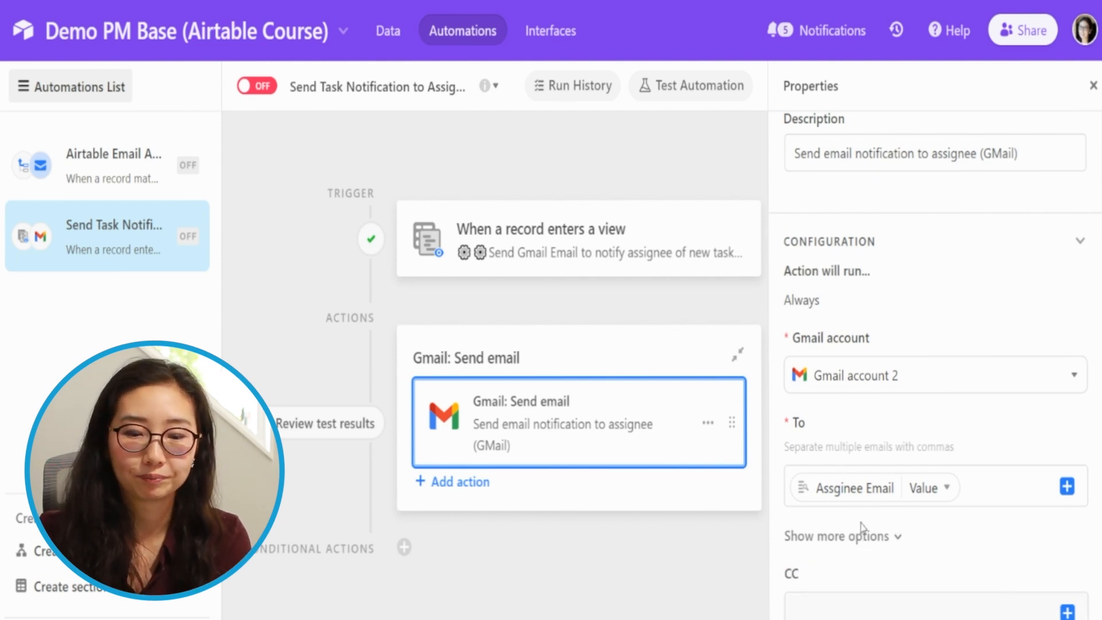
{"action": "scroll", "coordinate": [861, 529], "scroll_direction": "down", "scroll_amount": 4}
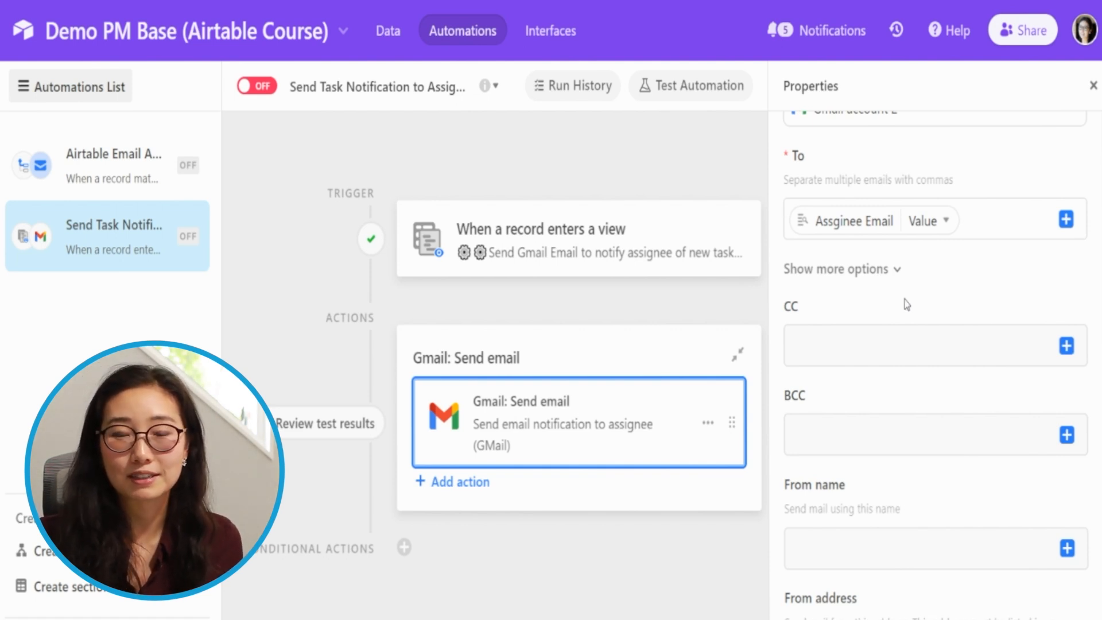
{"action": "scroll", "coordinate": [921, 387], "scroll_direction": "down", "scroll_amount": 5}
{"action": "left_click", "coordinate": [853, 274]}
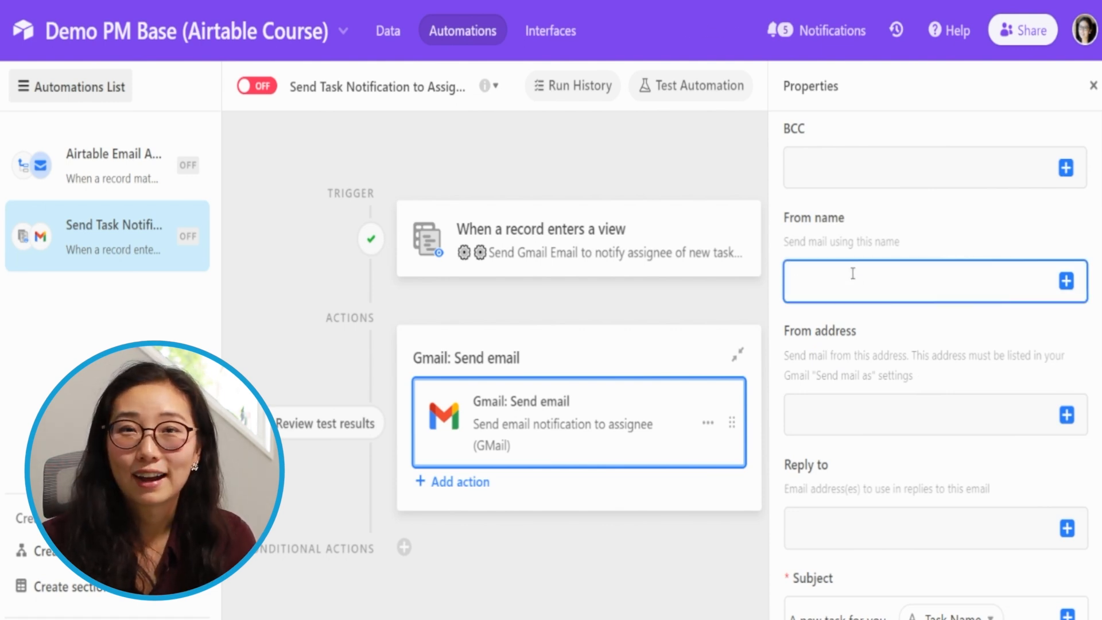
{"action": "type", "text": "Best Airtable"}
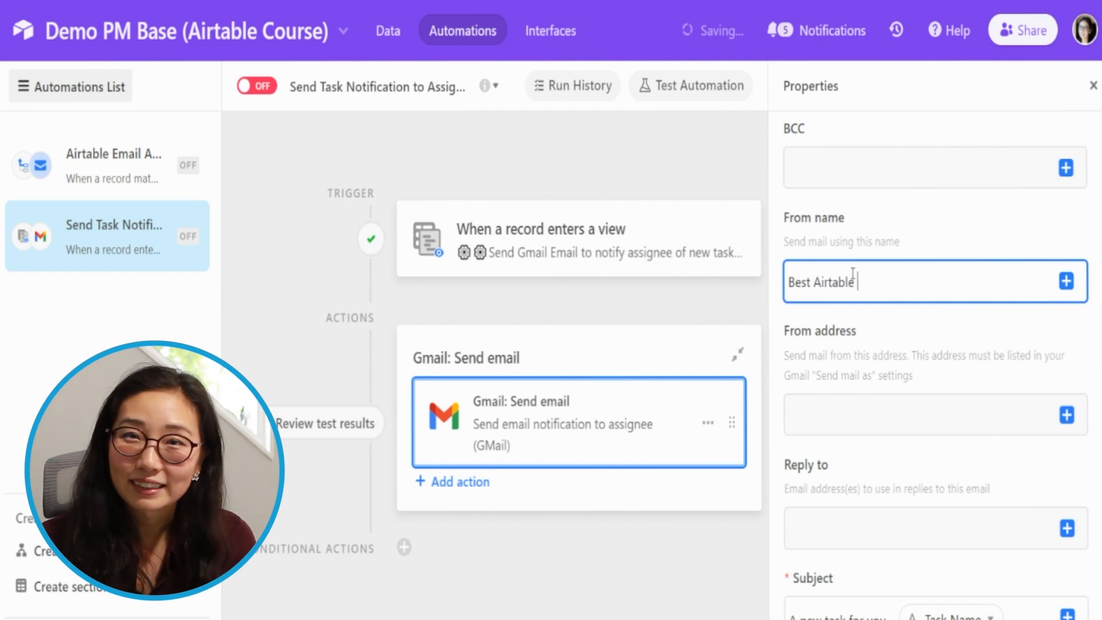
{"action": "type", "text": " Course"}
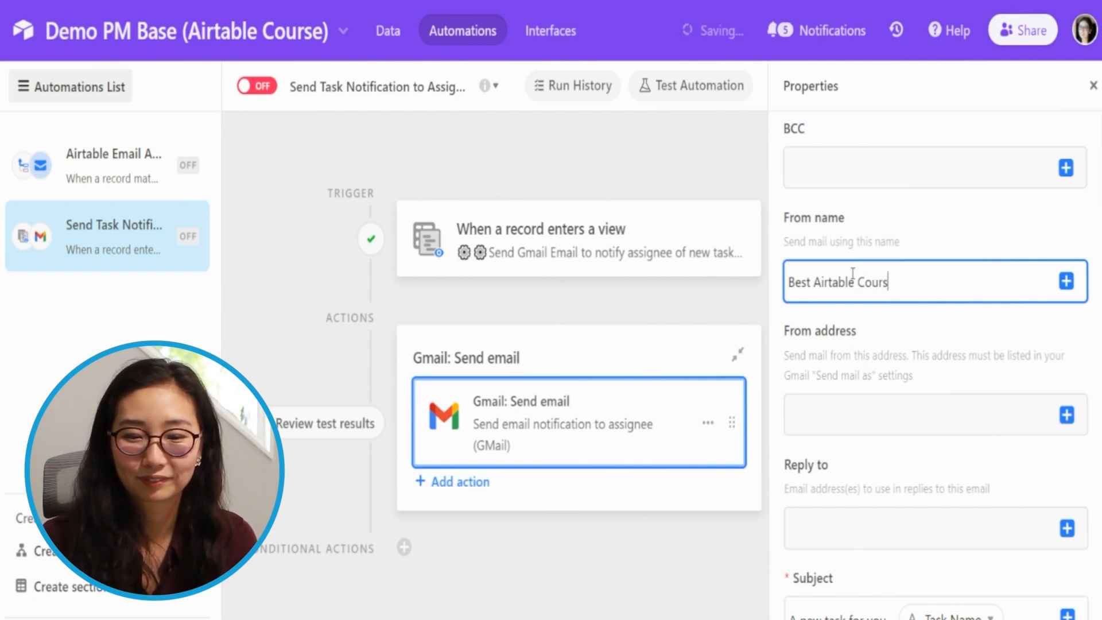
- Leave the From address empty and enter the sender's e-mail address as the Reply to address
{"action": "left_click", "coordinate": [870, 422]}
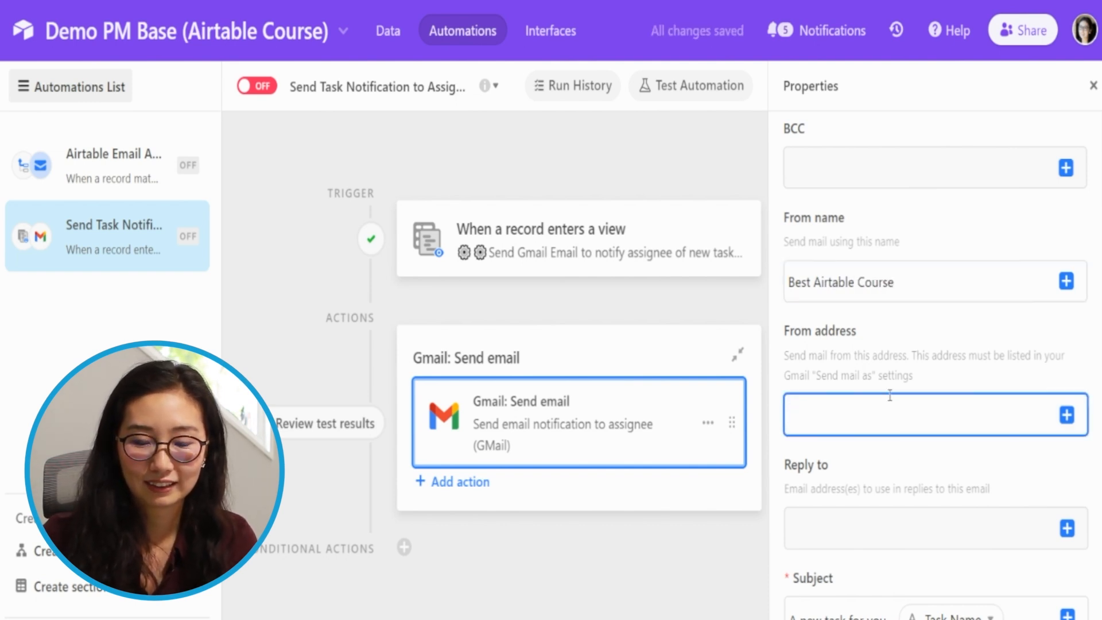
{"action": "scroll", "coordinate": [873, 402], "scroll_direction": "down", "scroll_amount": 5}
{"action": "left_click", "coordinate": [874, 259]}
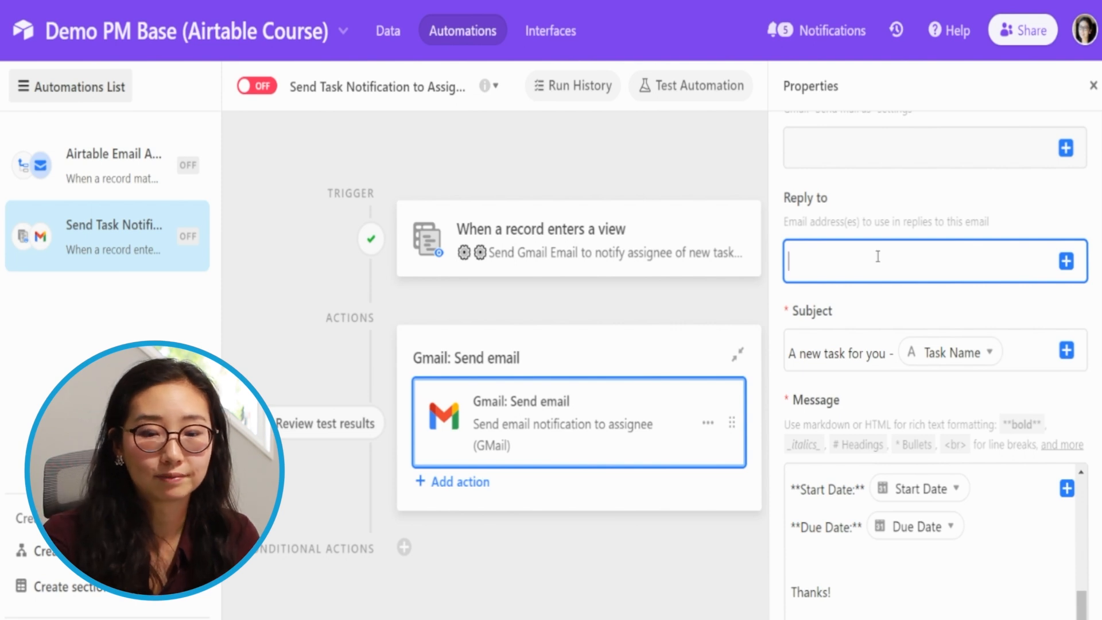
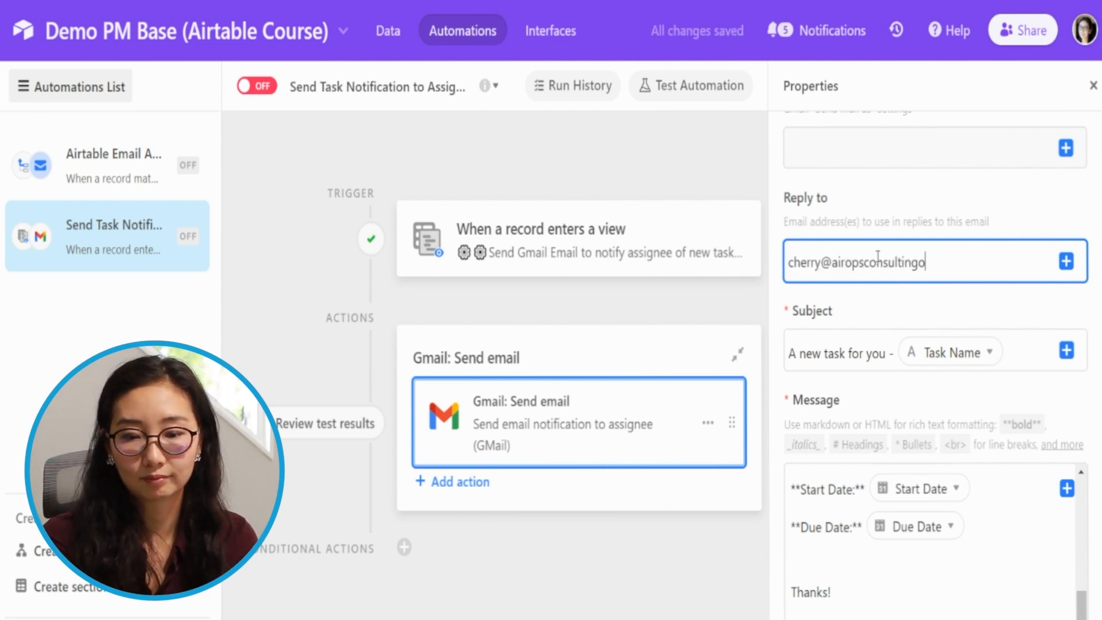
- Generate another preview of the email, check its sender and reply-to details and body, and close it
{"action": "scroll", "coordinate": [937, 388], "scroll_direction": "down", "scroll_amount": 10}
{"action": "scroll", "coordinate": [936, 390], "scroll_direction": "up", "scroll_amount": 8}
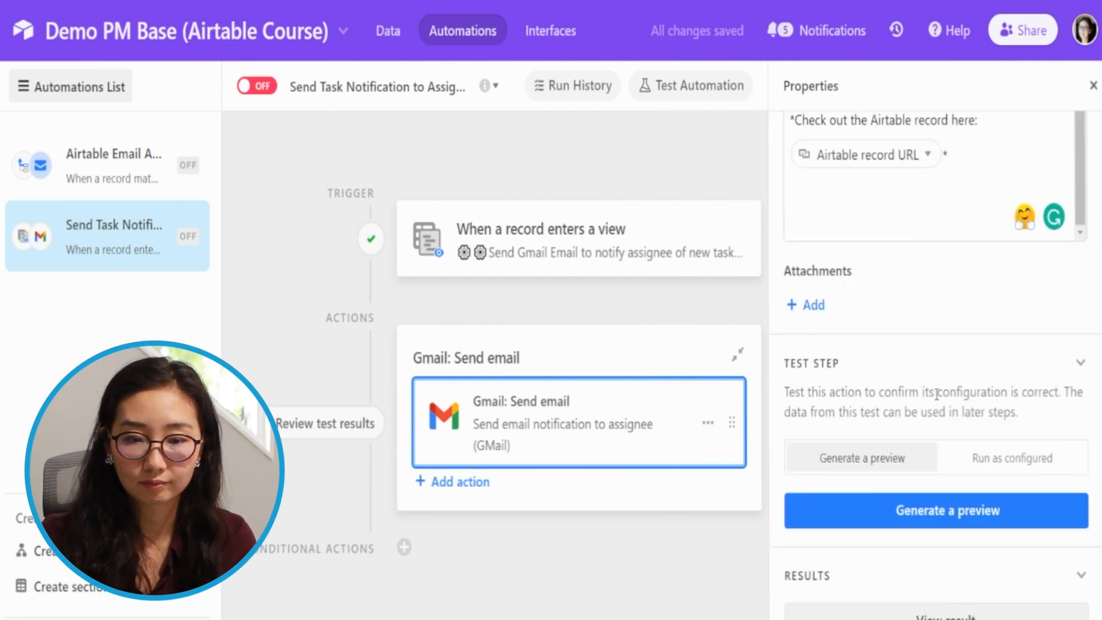
{"action": "scroll", "coordinate": [919, 321], "scroll_direction": "down", "scroll_amount": 8}
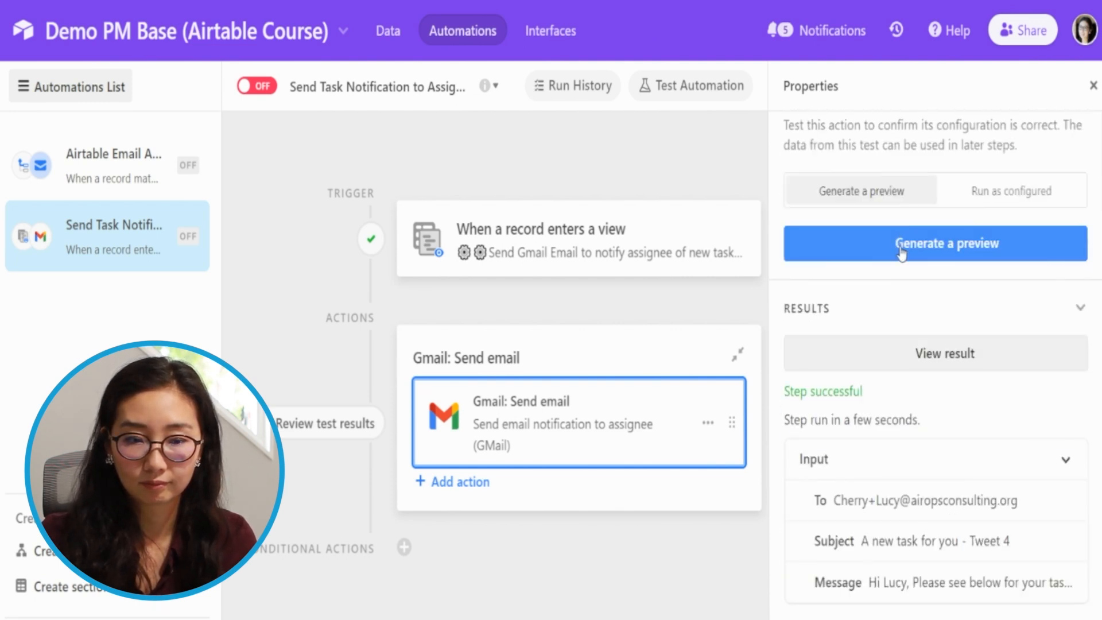
{"action": "left_click", "coordinate": [902, 247]}
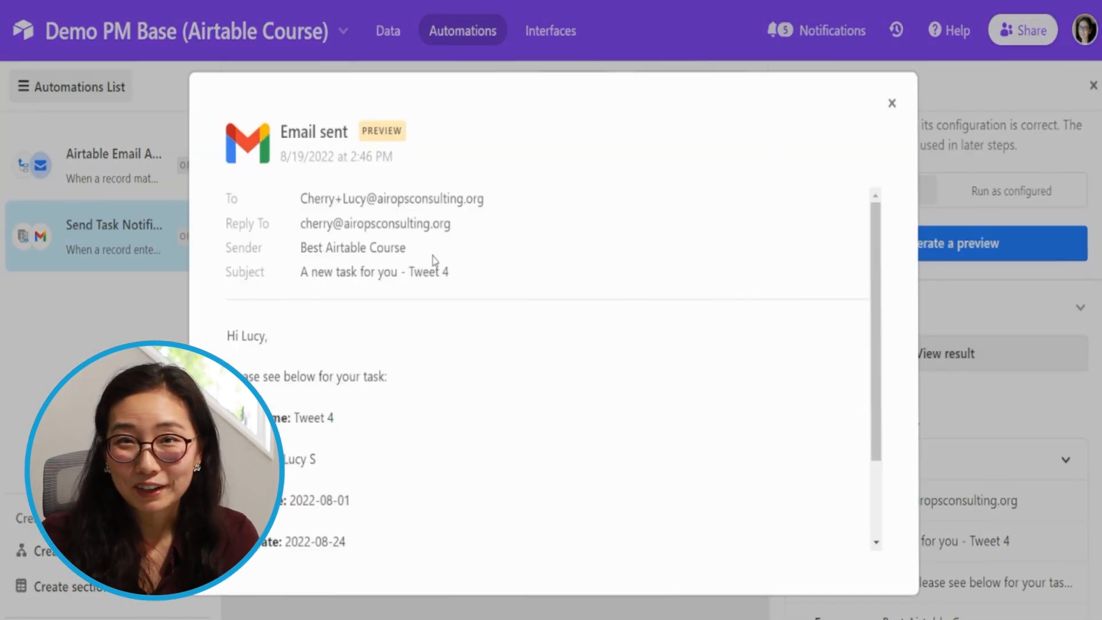
{"action": "left_click_drag", "start_coordinate": [245, 247], "coordinate": [413, 248]}
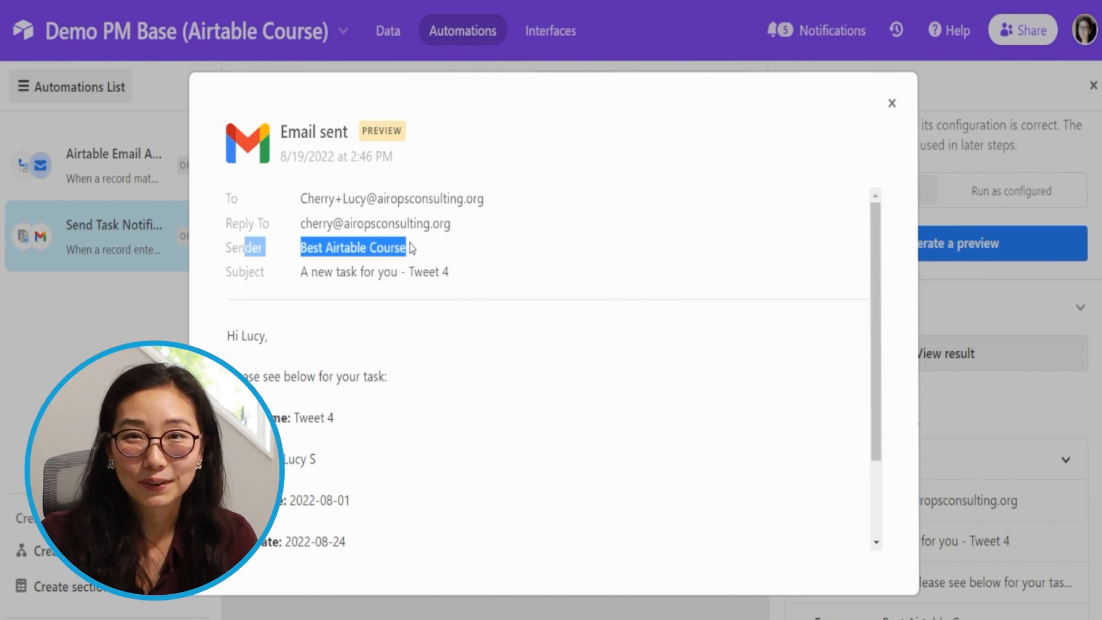
{"action": "scroll", "coordinate": [434, 295], "scroll_direction": "down", "scroll_amount": 2}
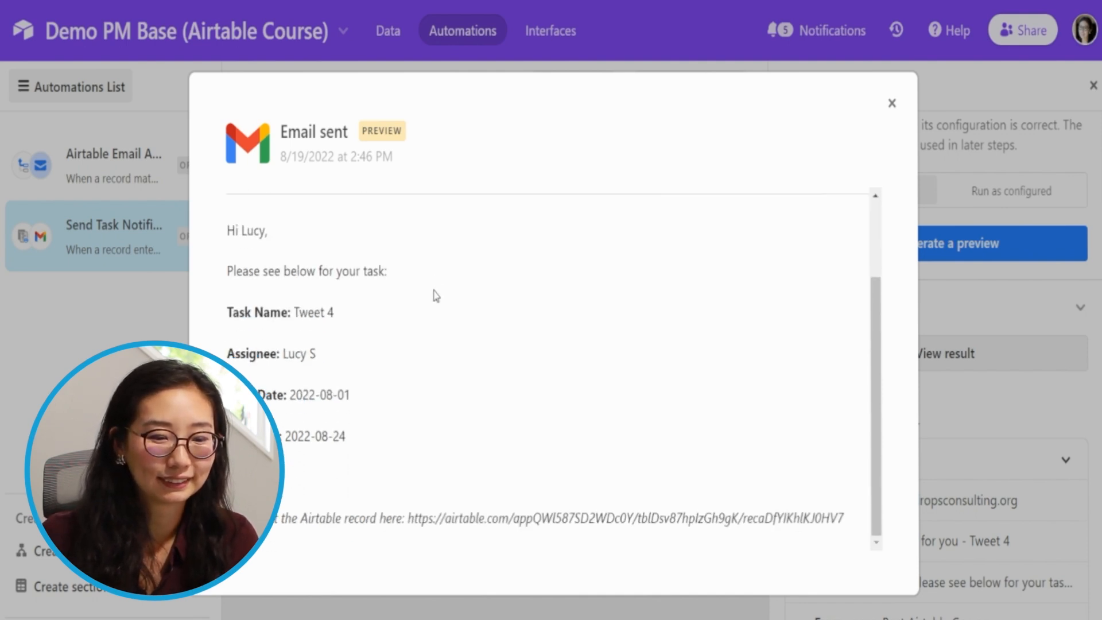
{"action": "scroll", "coordinate": [437, 295], "scroll_direction": "up", "scroll_amount": 2}
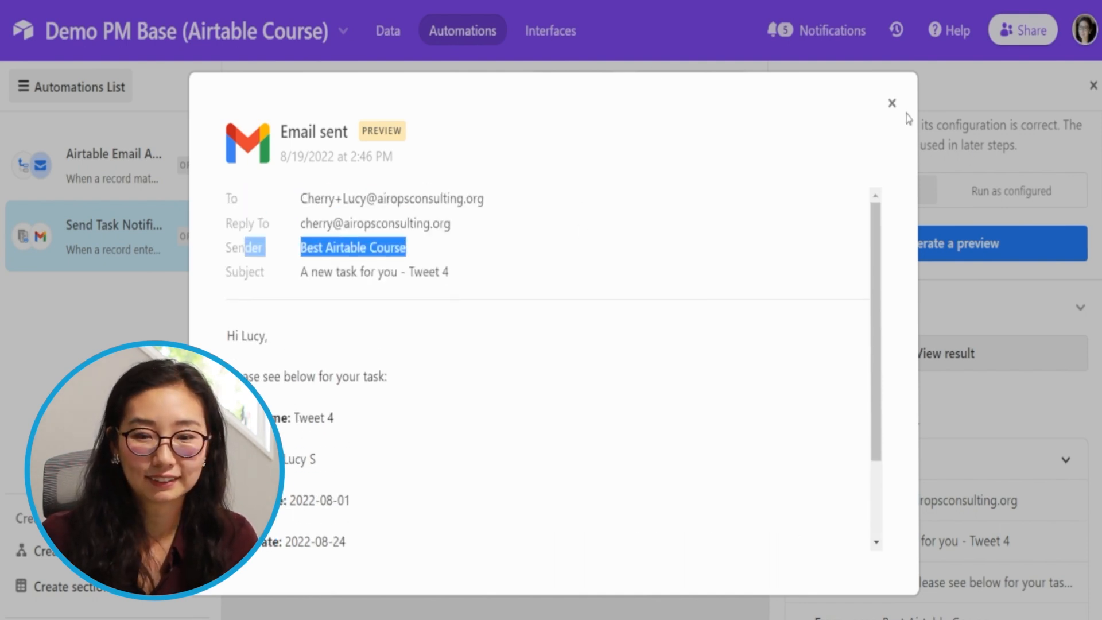
{"action": "left_click", "coordinate": [892, 103]}
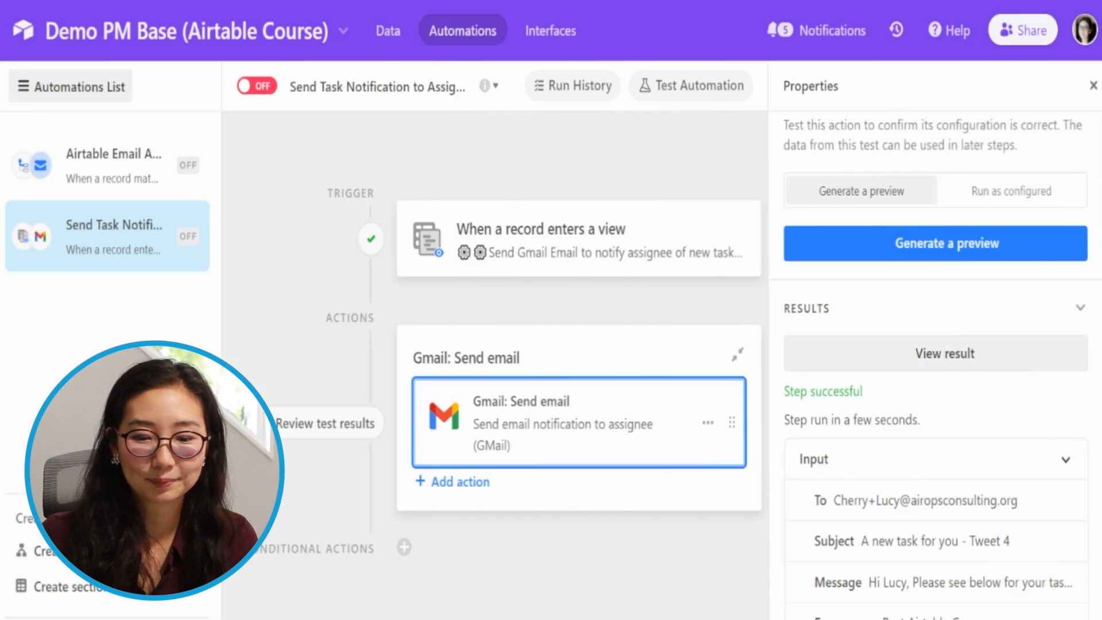
- Run the Gmail step's test as configured, switch to Gmail and review the email's sender name, task details and record link
{"action": "left_click", "coordinate": [996, 189]}
{"action": "left_click", "coordinate": [919, 253]}
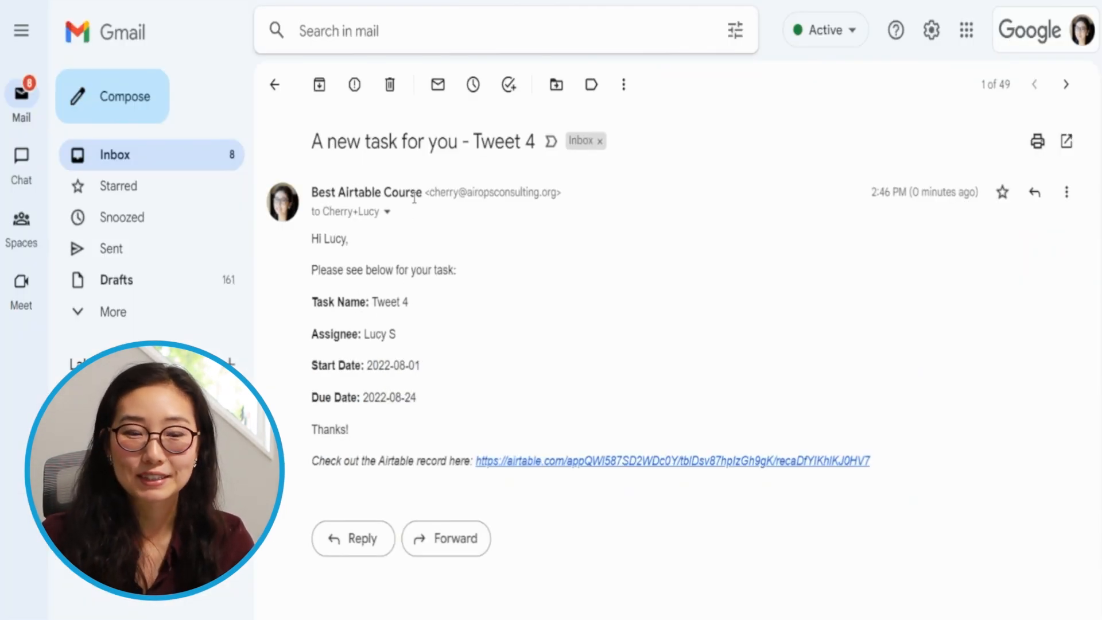
{"action": "left_click_drag", "start_coordinate": [312, 193], "coordinate": [438, 186]}
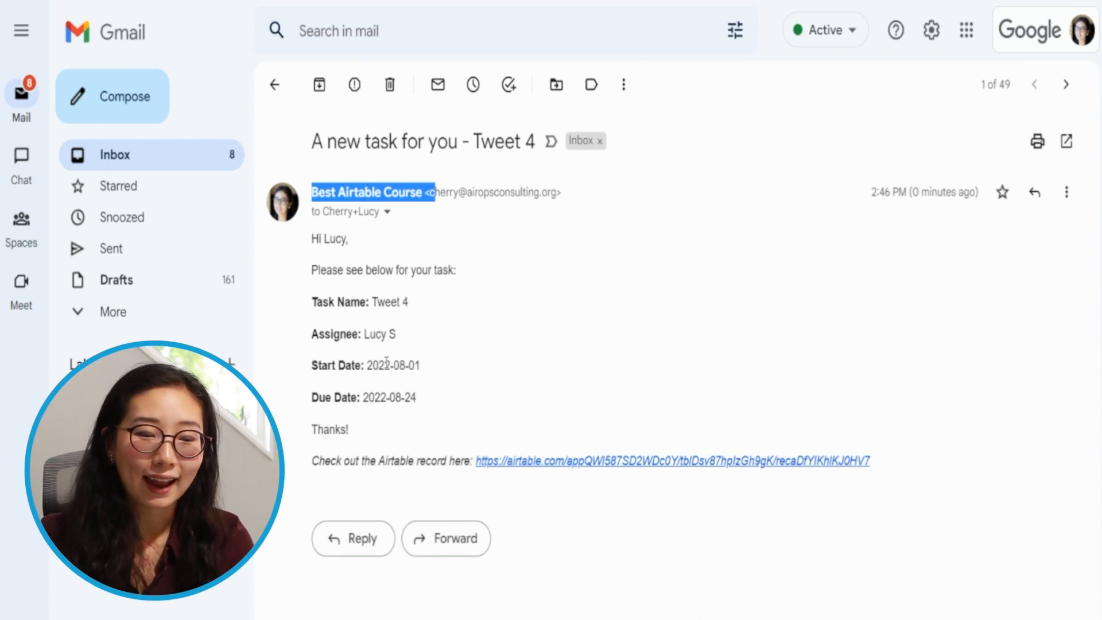
{"action": "left_click_drag", "start_coordinate": [315, 300], "coordinate": [403, 400]}
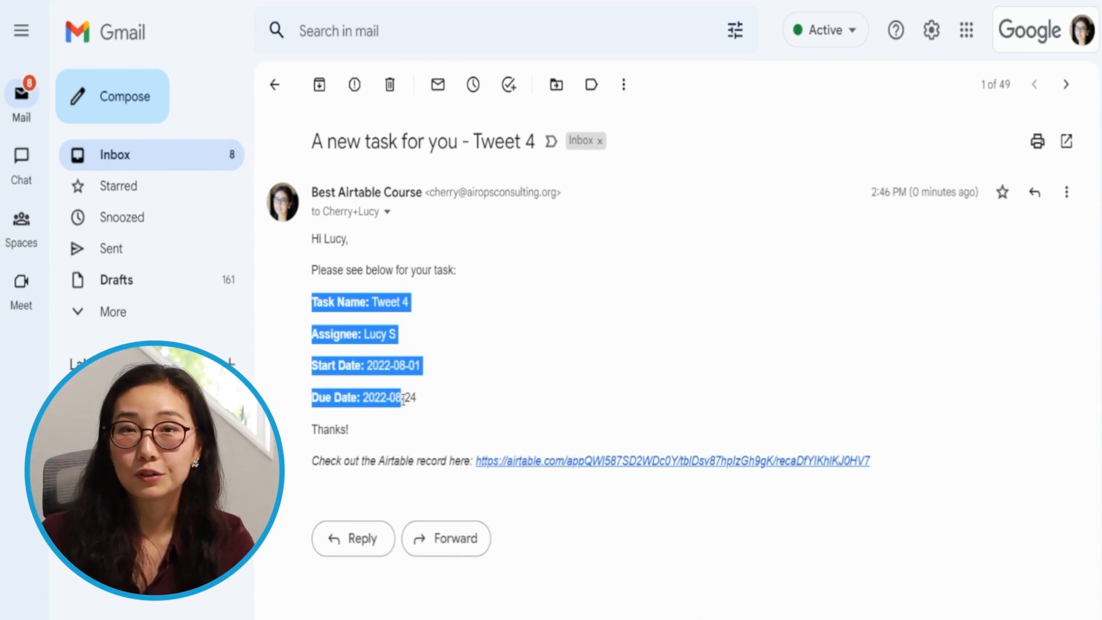
{"action": "left_click_drag", "start_coordinate": [325, 461], "coordinate": [850, 461]}
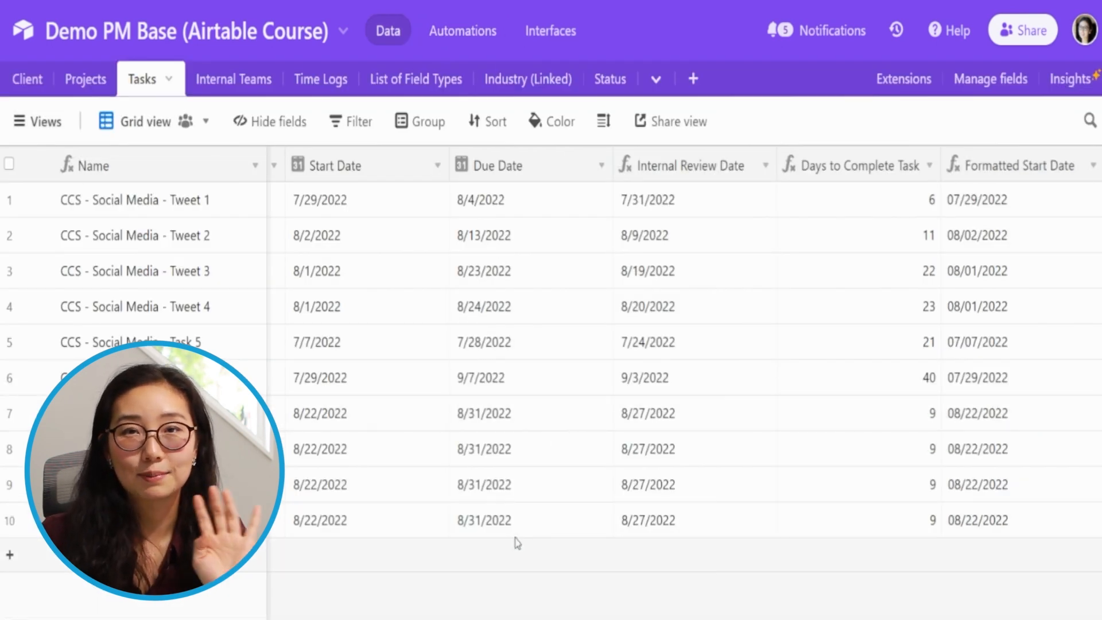
- Assign the Email Marketing task in row 9 to the same team member as the task in row 10
{"action": "left_click", "coordinate": [528, 510]}
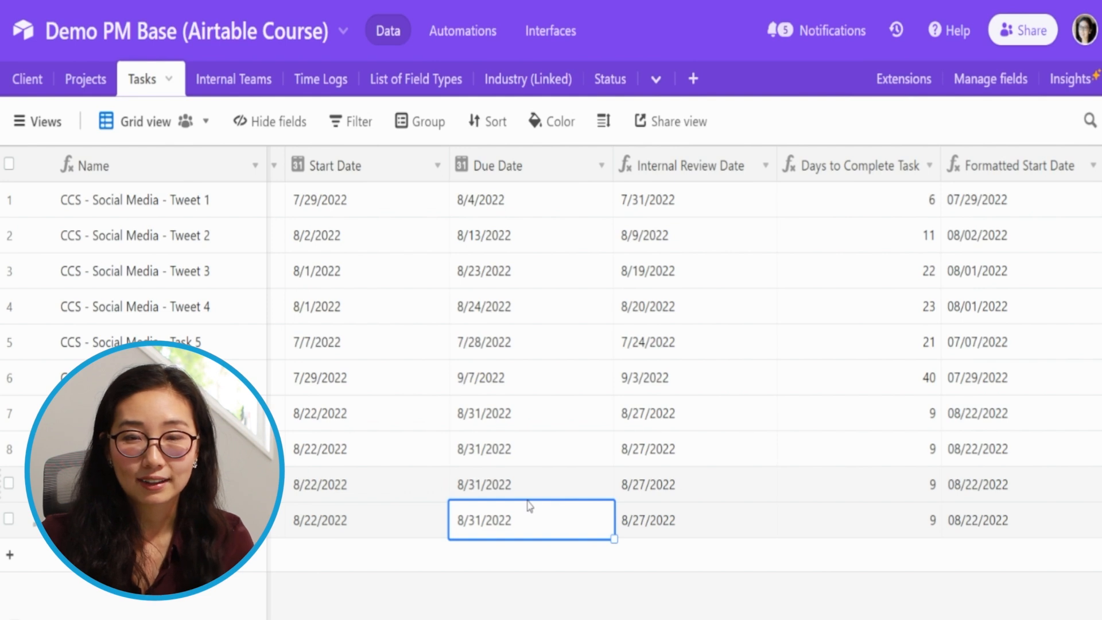
{"action": "key", "text": "Left"}
{"action": "key", "text": "Left"}
{"action": "key", "text": "Left"}
{"action": "key", "text": "Left"}
{"action": "key", "text": "Left"}
{"action": "key", "text": "Left"}
{"action": "key", "text": "Left"}
{"action": "key", "text": "Left"}
{"action": "key", "text": "Left"}
{"action": "key", "text": "Left"}
{"action": "key", "text": "Left"}
{"action": "key", "text": "Left"}
{"action": "key", "text": "Left"}
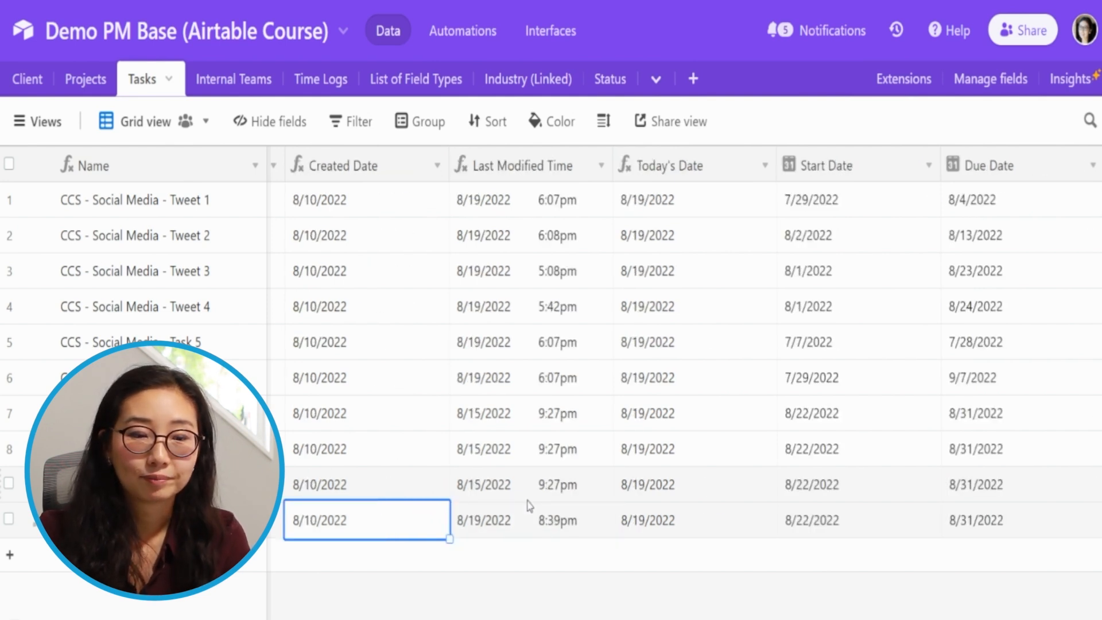
{"action": "key", "text": "Left"}
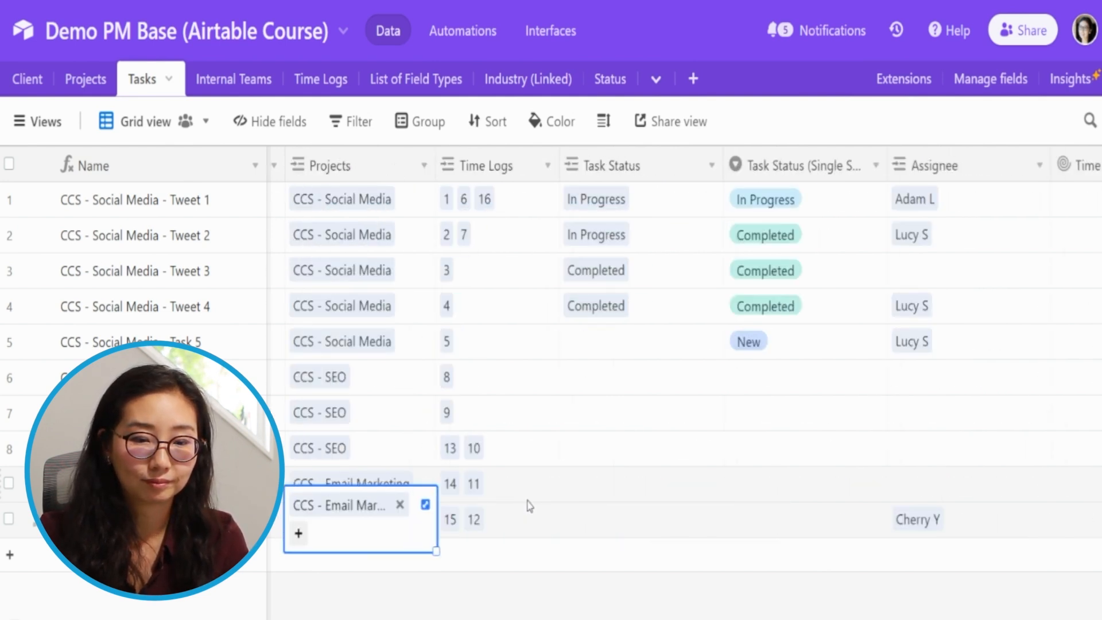
{"action": "key", "text": "Right"}
{"action": "key", "text": "Right"}
{"action": "key", "text": "Right"}
{"action": "key", "text": "Up"}
{"action": "key", "text": "Right"}
{"action": "key", "text": "Return"}
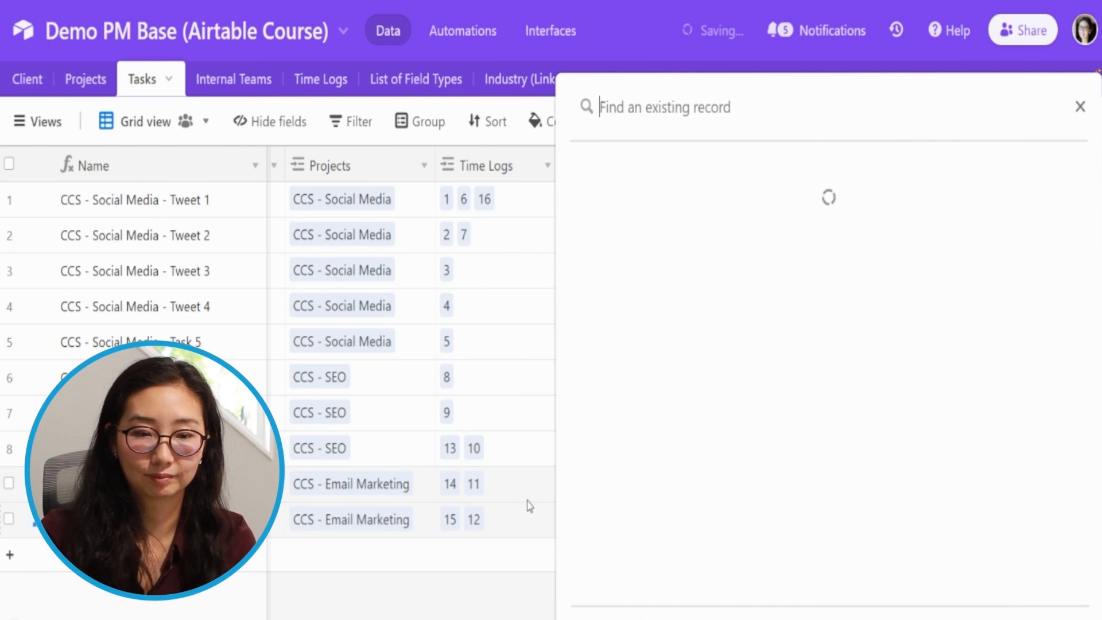
{"action": "key", "text": "Down"}
{"action": "key", "text": "Down"}
{"action": "key", "text": "Return"}
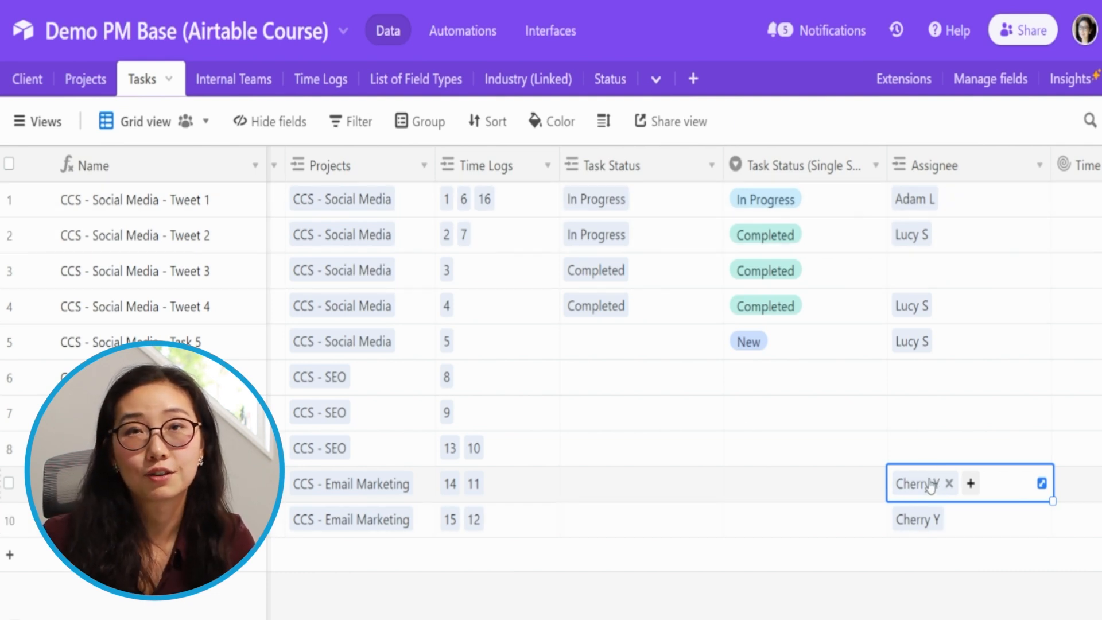
- Show the run history of the task notification automation and switch the automation on
{"action": "left_click", "coordinate": [461, 33]}
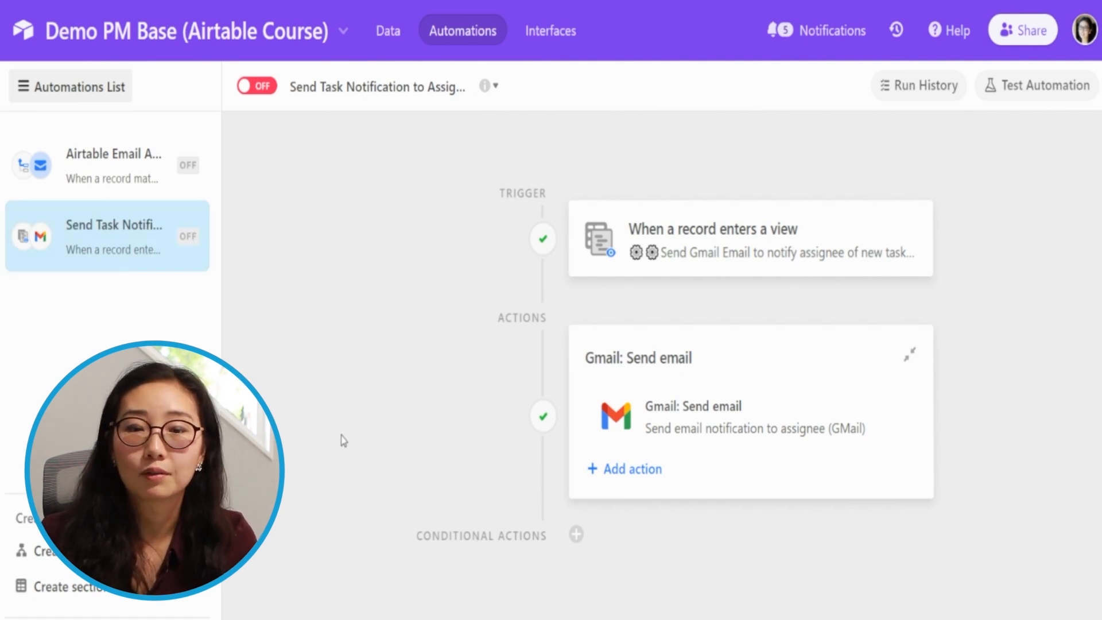
{"action": "left_click", "coordinate": [926, 88]}
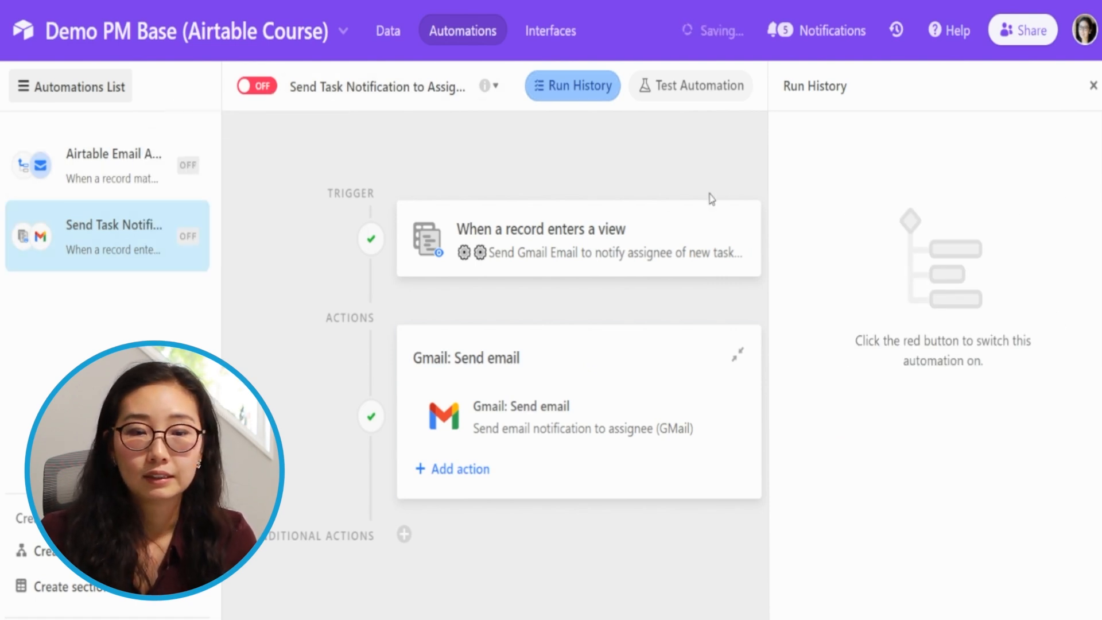
{"action": "left_click", "coordinate": [259, 86]}
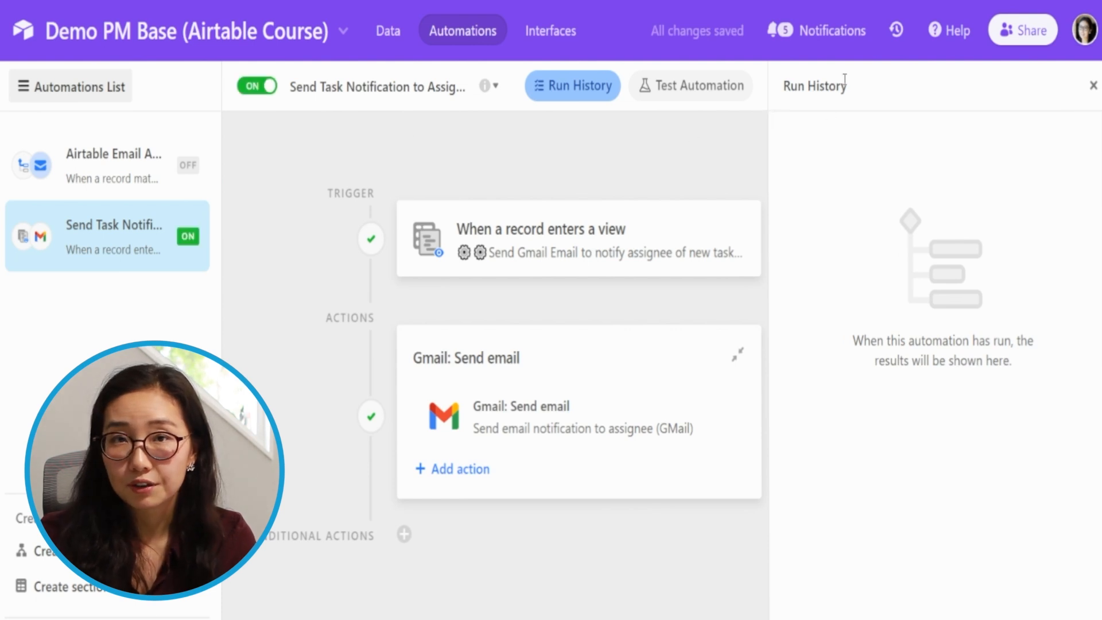
- Assign the SEO task in row 8 to the same team member as row 9, and check the automation's run history
{"action": "left_click", "coordinate": [388, 31]}
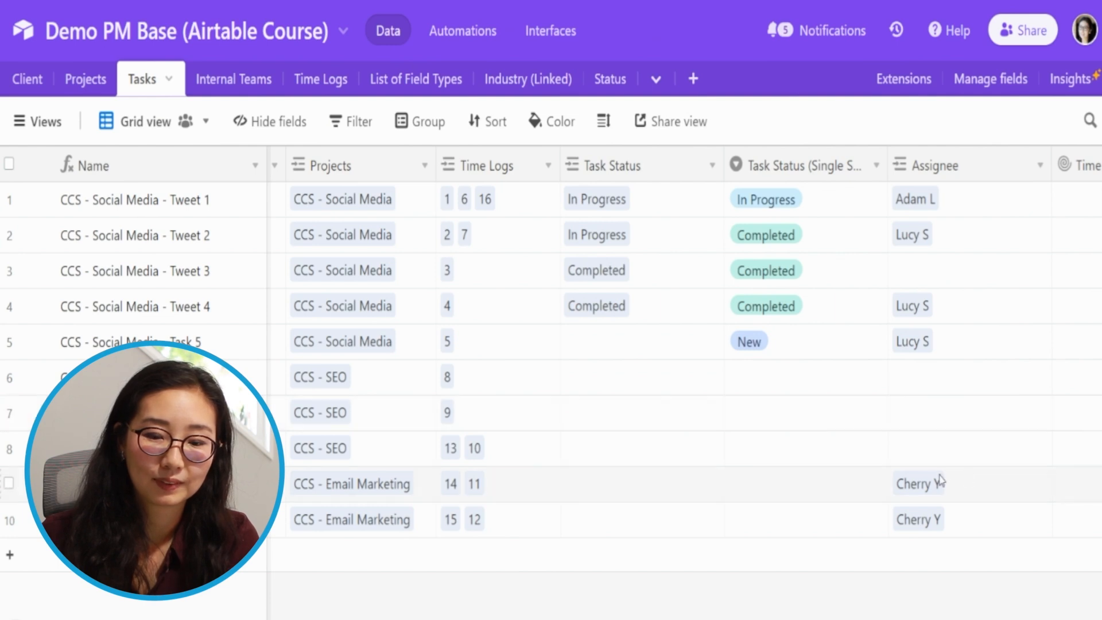
{"action": "left_click", "coordinate": [936, 453]}
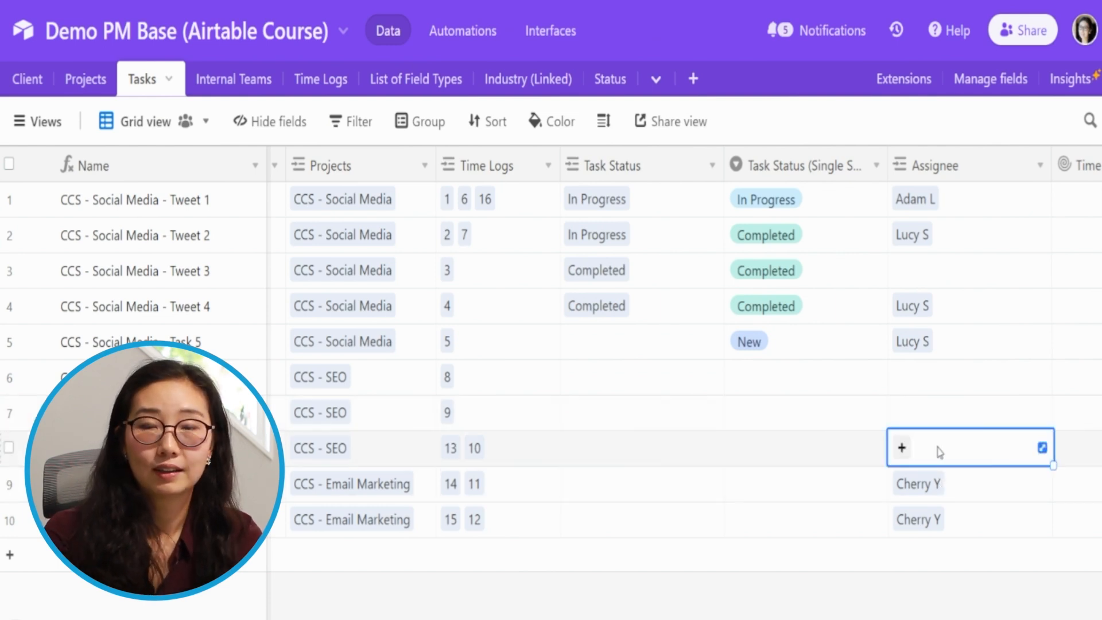
{"action": "left_click", "coordinate": [939, 453]}
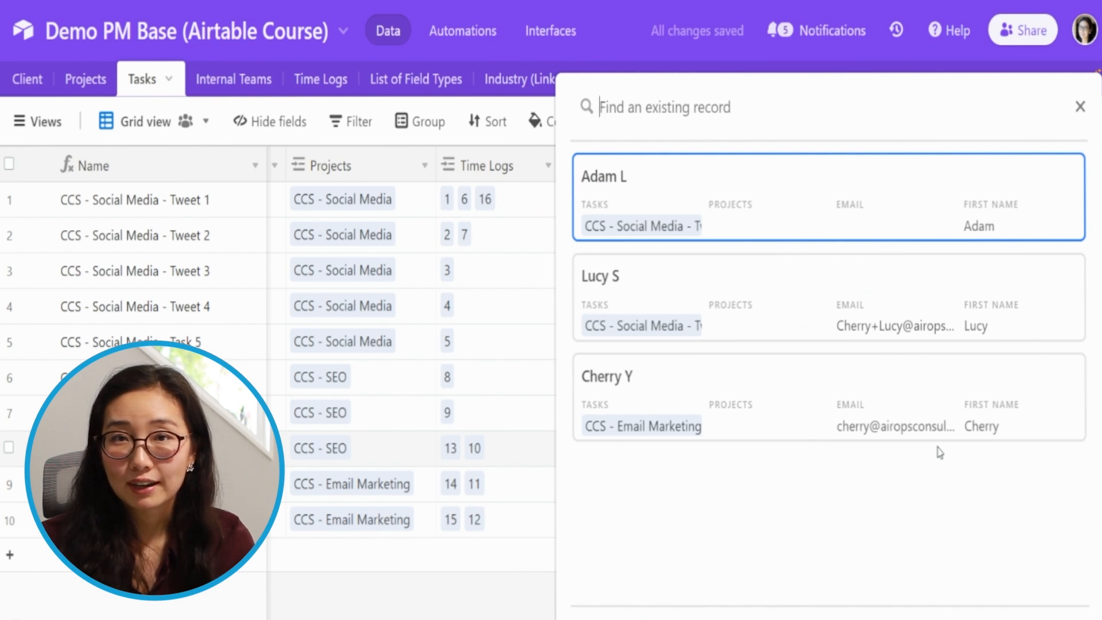
{"action": "left_click", "coordinate": [687, 376]}
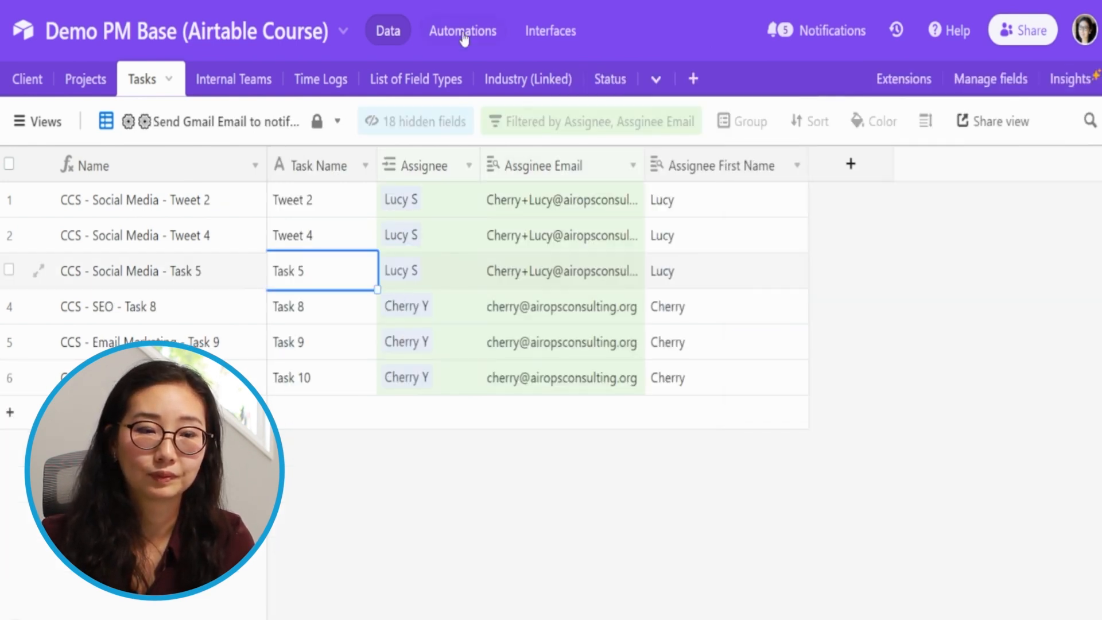
{"action": "left_click", "coordinate": [467, 32]}
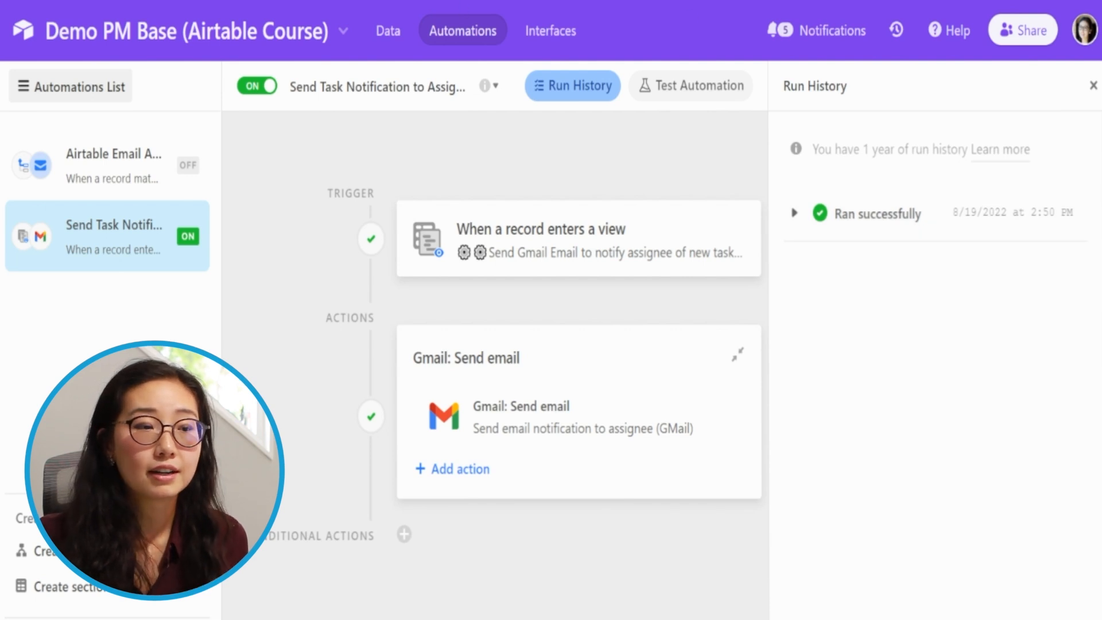
- Insert a checkbox field named "Assignee Notification Sent" before the Time Spent field in the Tasks table
{"action": "left_click", "coordinate": [388, 30]}
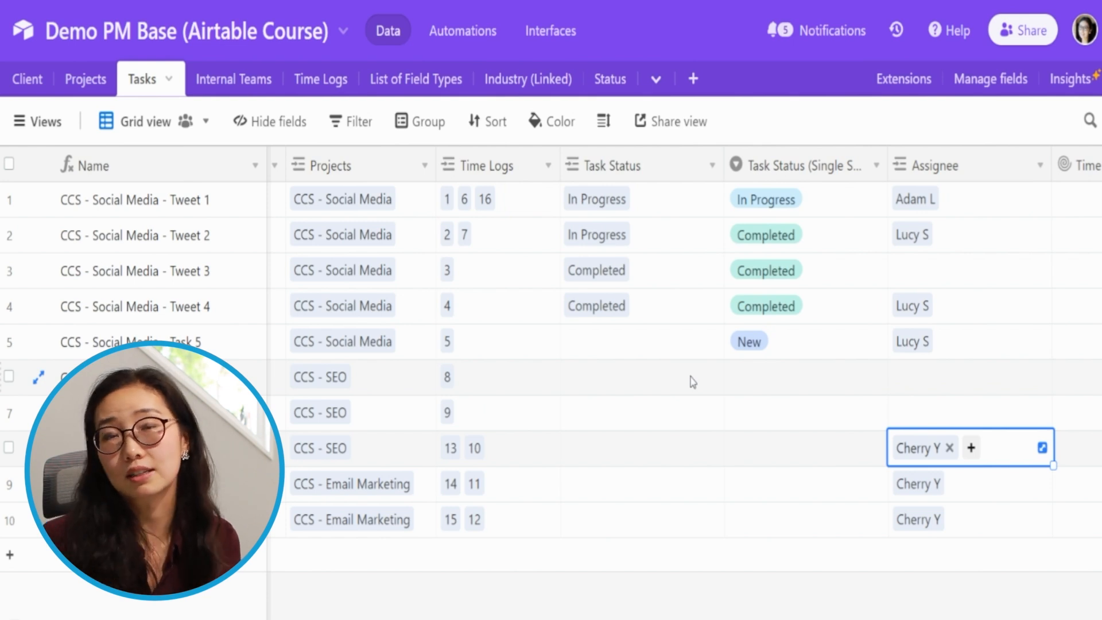
{"action": "right_click", "coordinate": [1078, 176]}
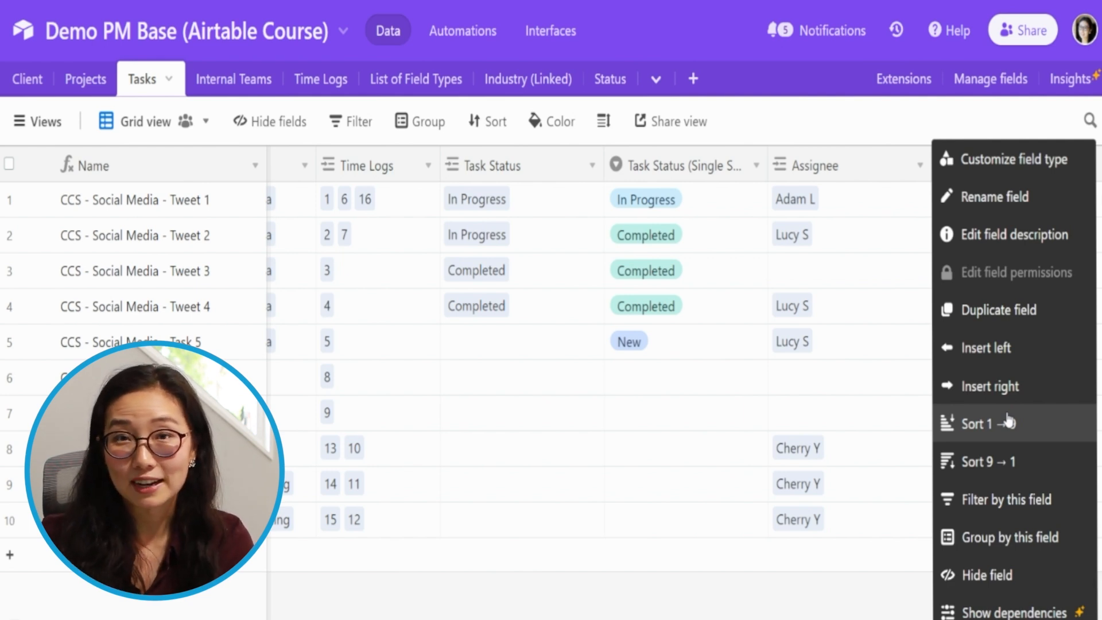
{"action": "left_click", "coordinate": [996, 348]}
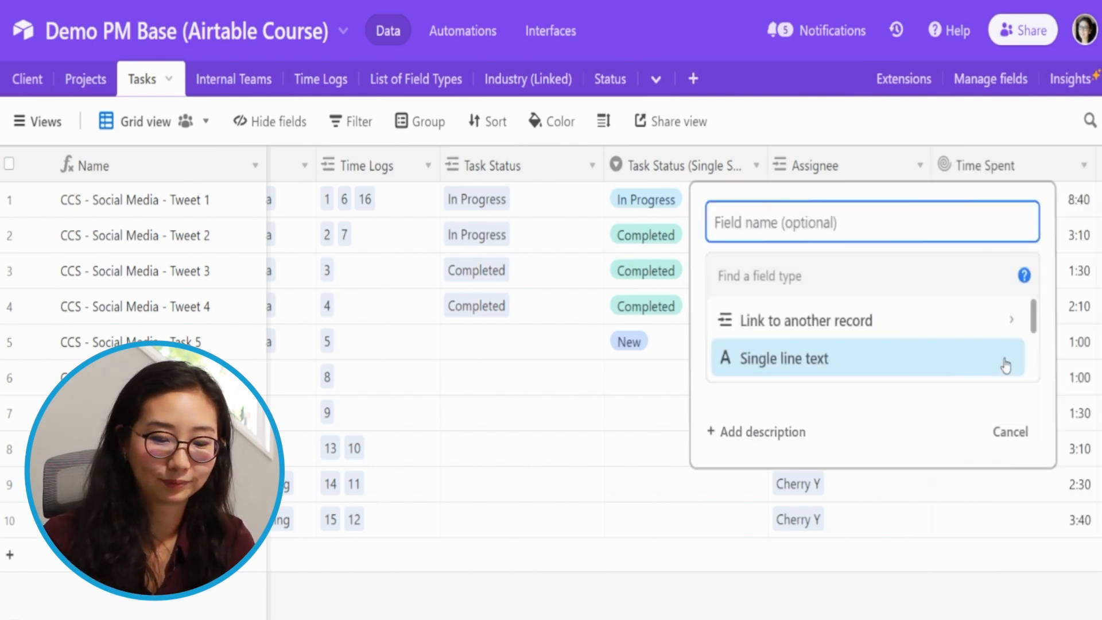
{"action": "type", "text": "Assignee Not"}
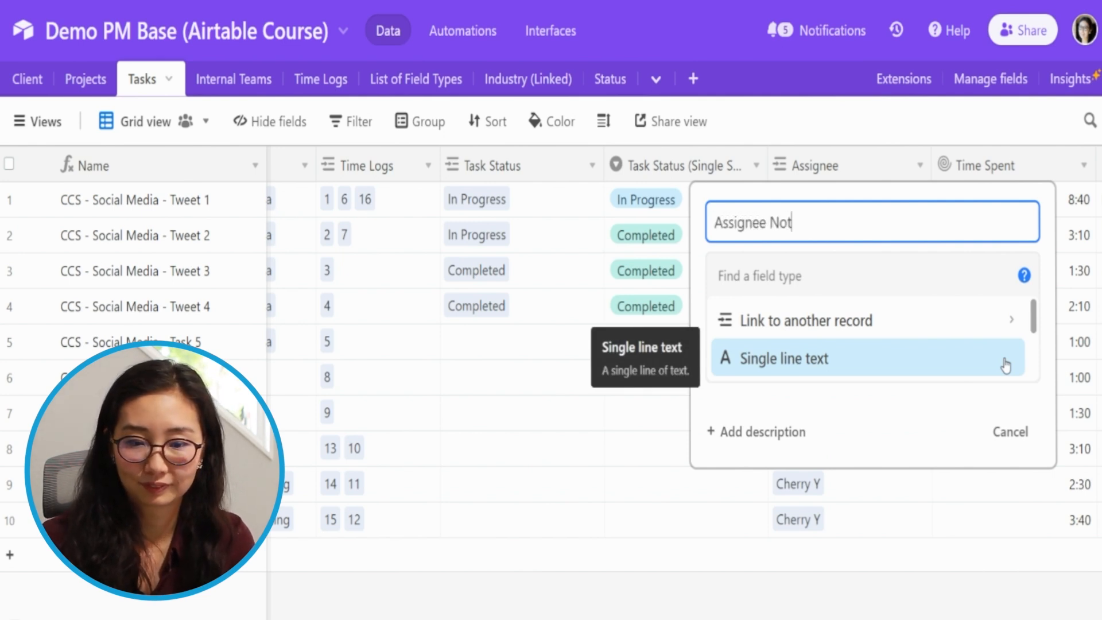
{"action": "type", "text": "ification Sent"}
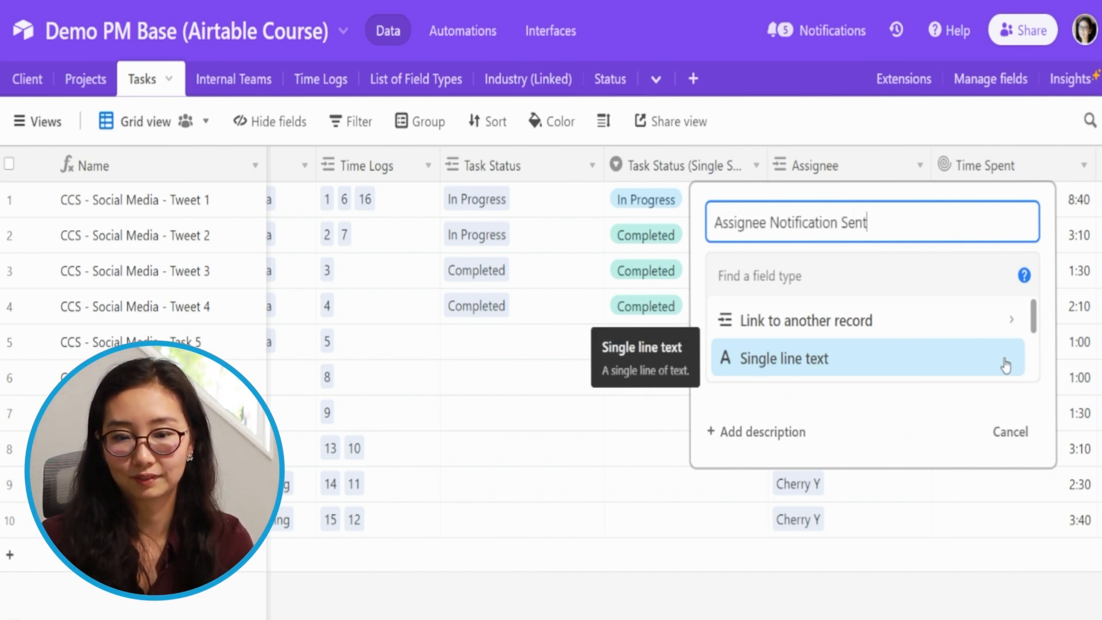
{"action": "key", "text": "Tab"}
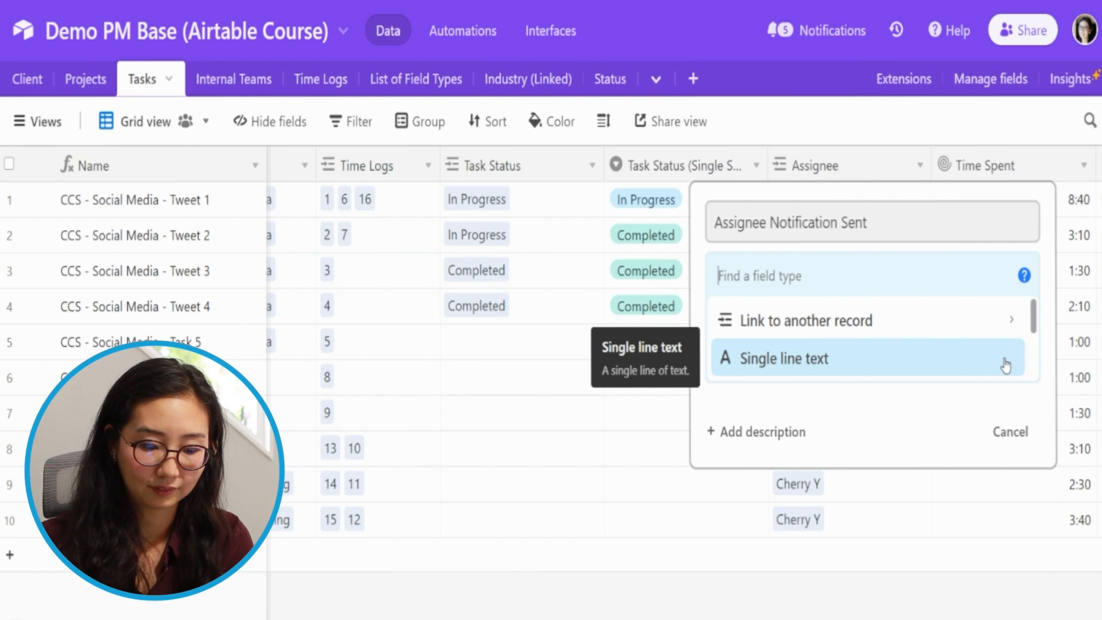
{"action": "type", "text": "check"}
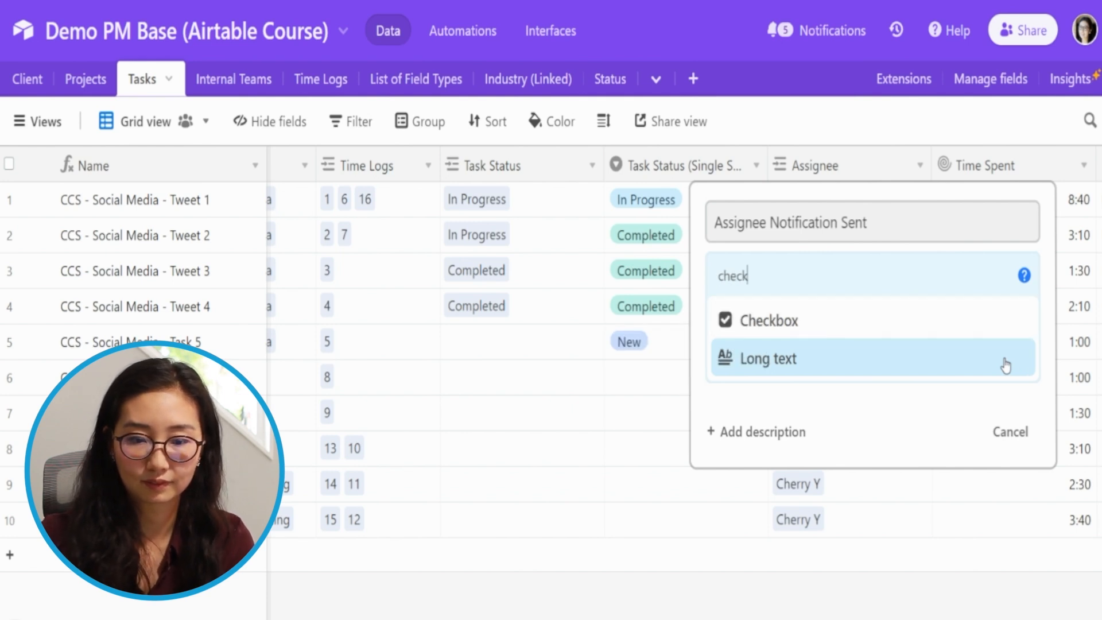
{"action": "key", "text": "Return"}
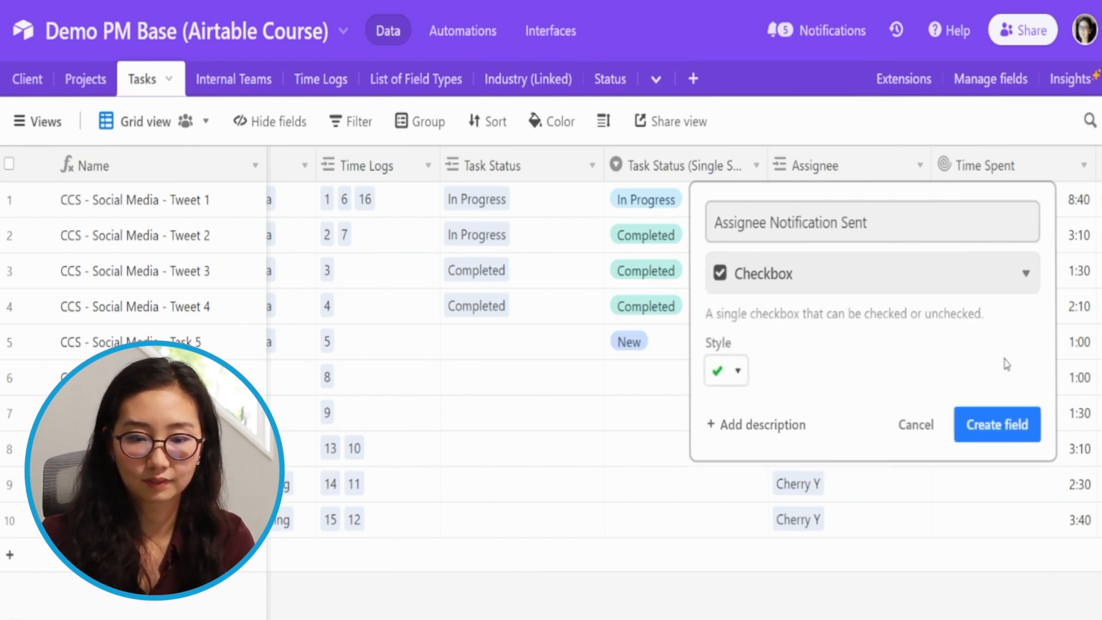
{"action": "left_click", "coordinate": [990, 426]}
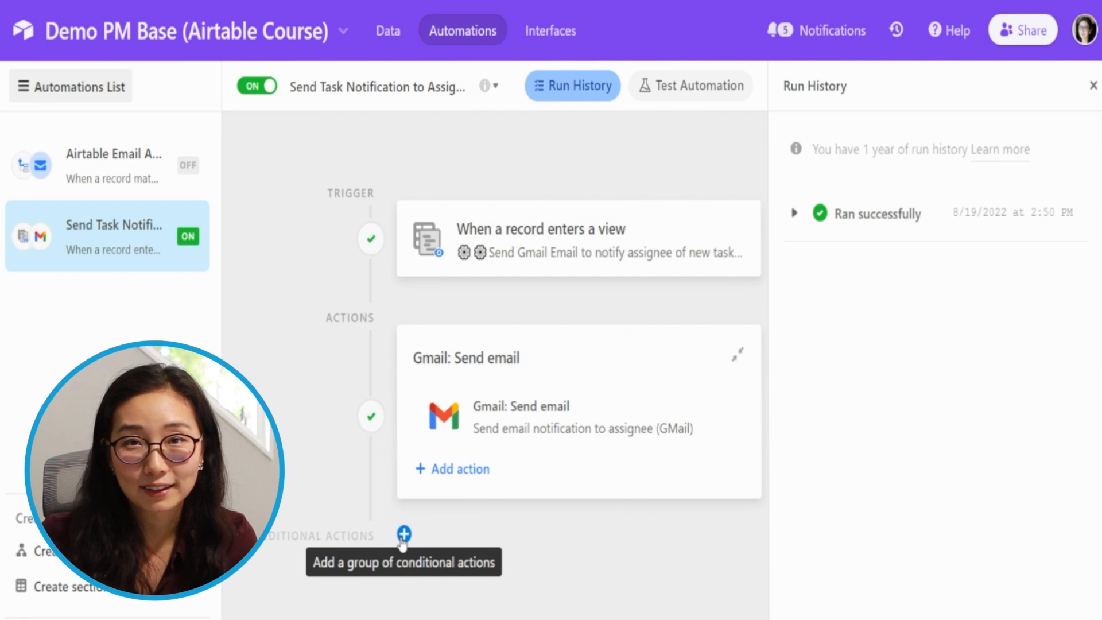
- Switch the task notification automation off and add an Update record action after the Gmail step, described as "Check off email has been sent"
{"action": "left_click", "coordinate": [403, 537]}
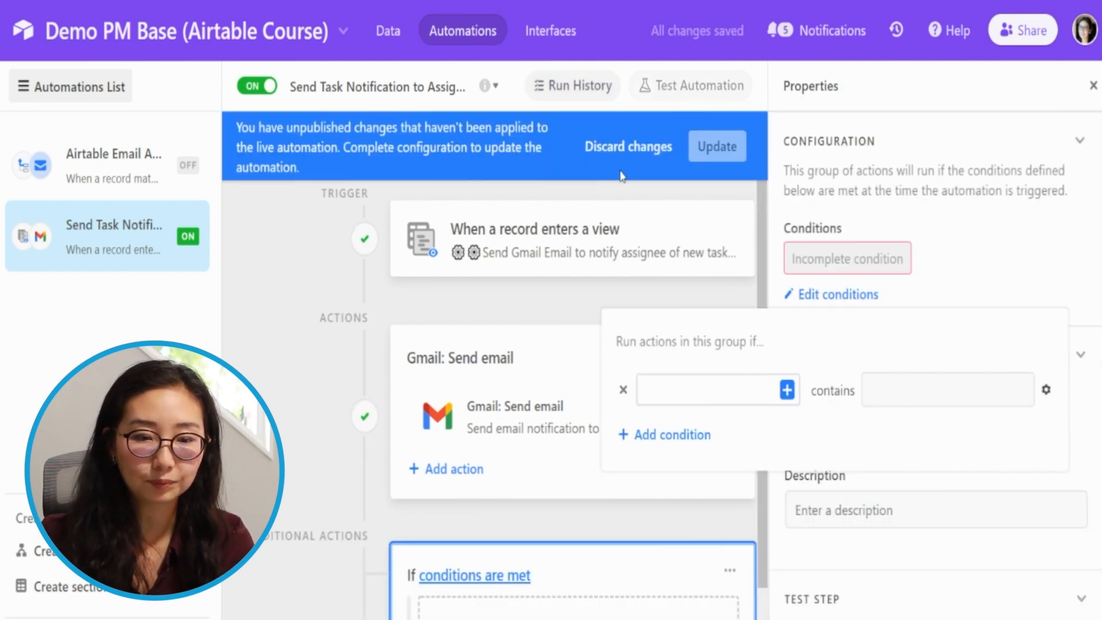
{"action": "left_click", "coordinate": [626, 150]}
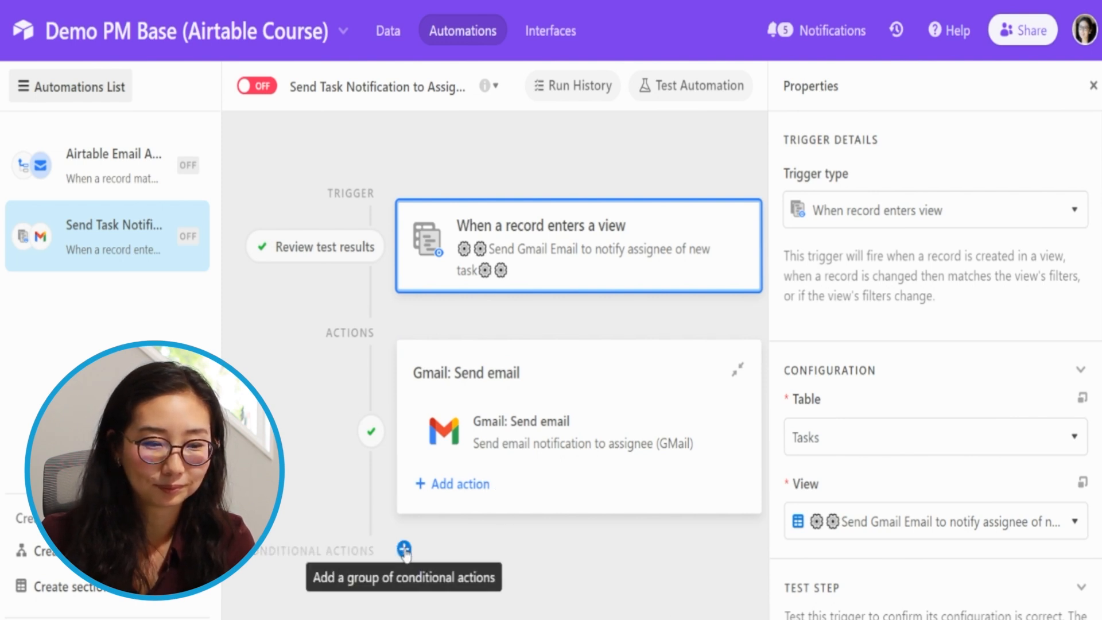
{"action": "left_click", "coordinate": [405, 549]}
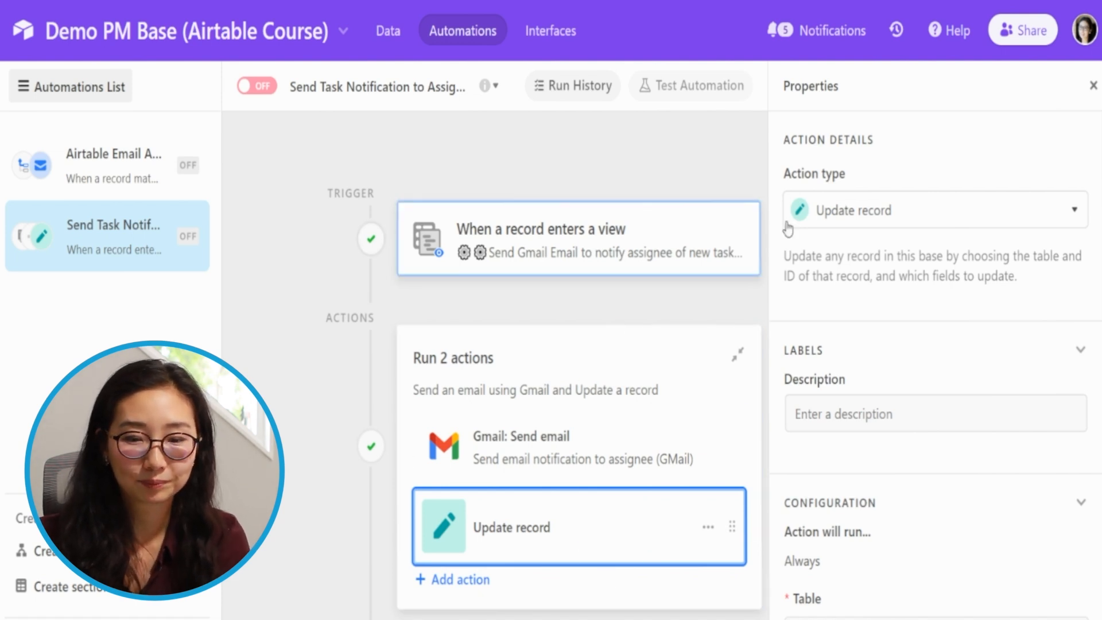
{"action": "left_click", "coordinate": [870, 415]}
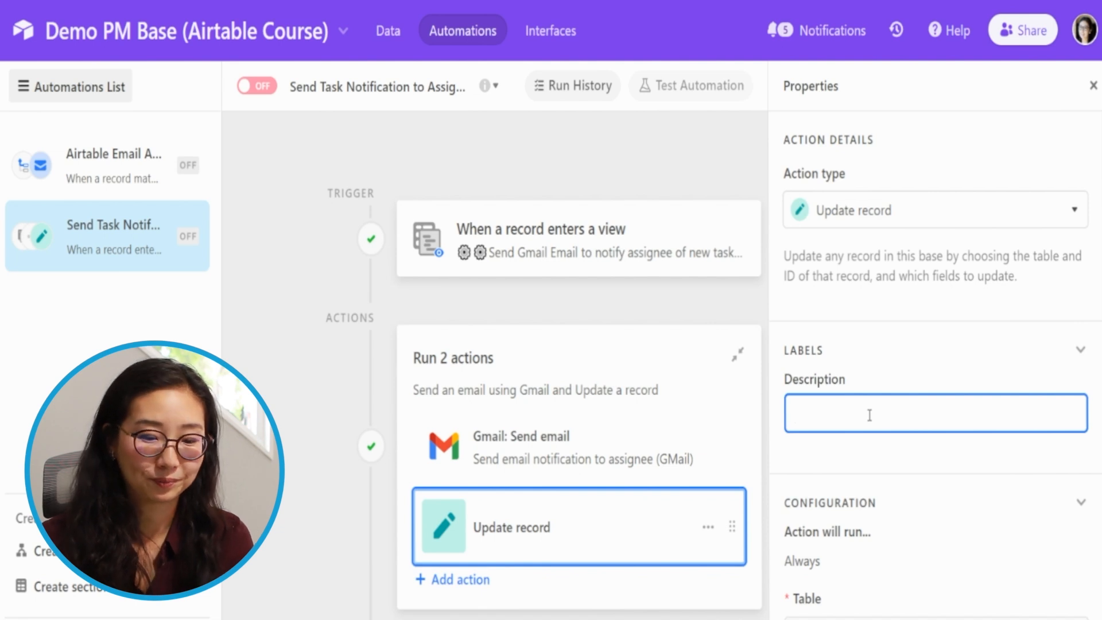
{"action": "type", "text": "Chec"}
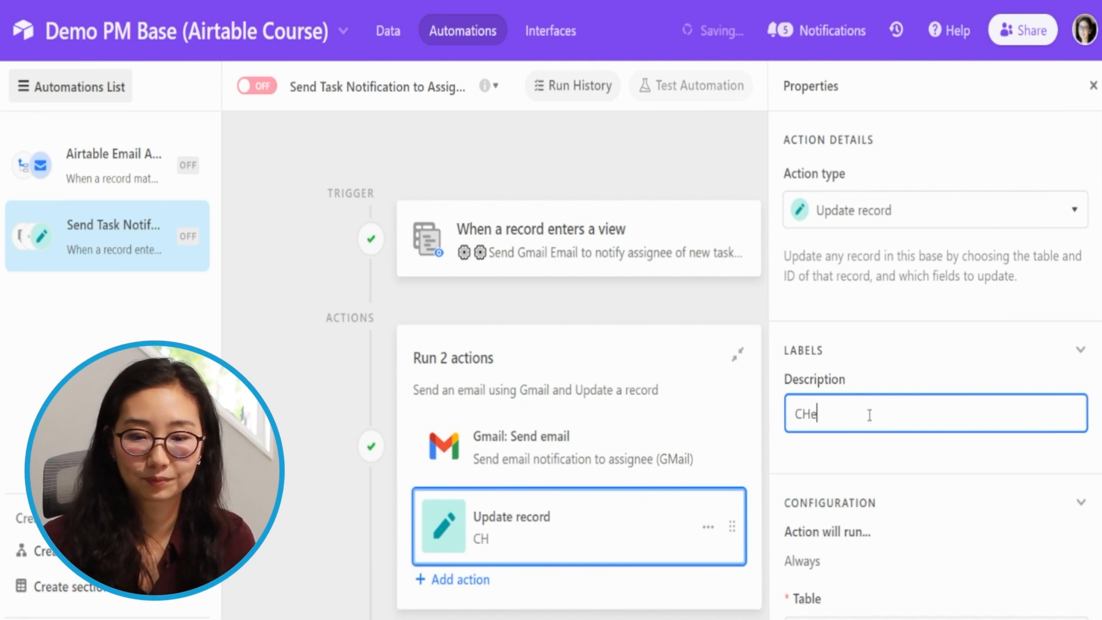
{"action": "type", "text": "k off em"}
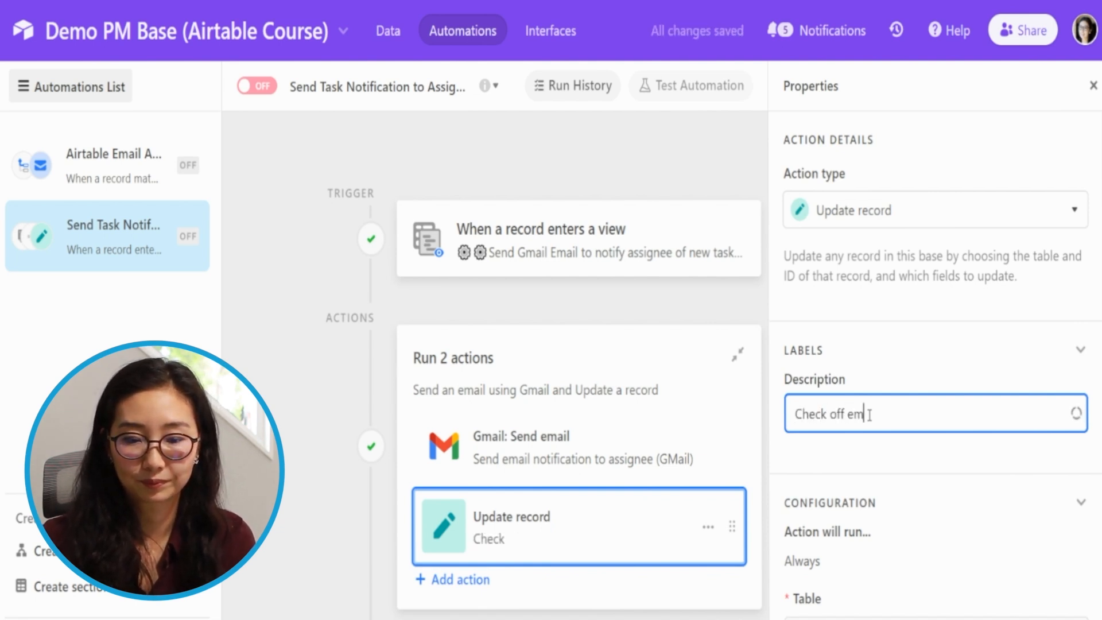
{"action": "type", "text": "ail has been"}
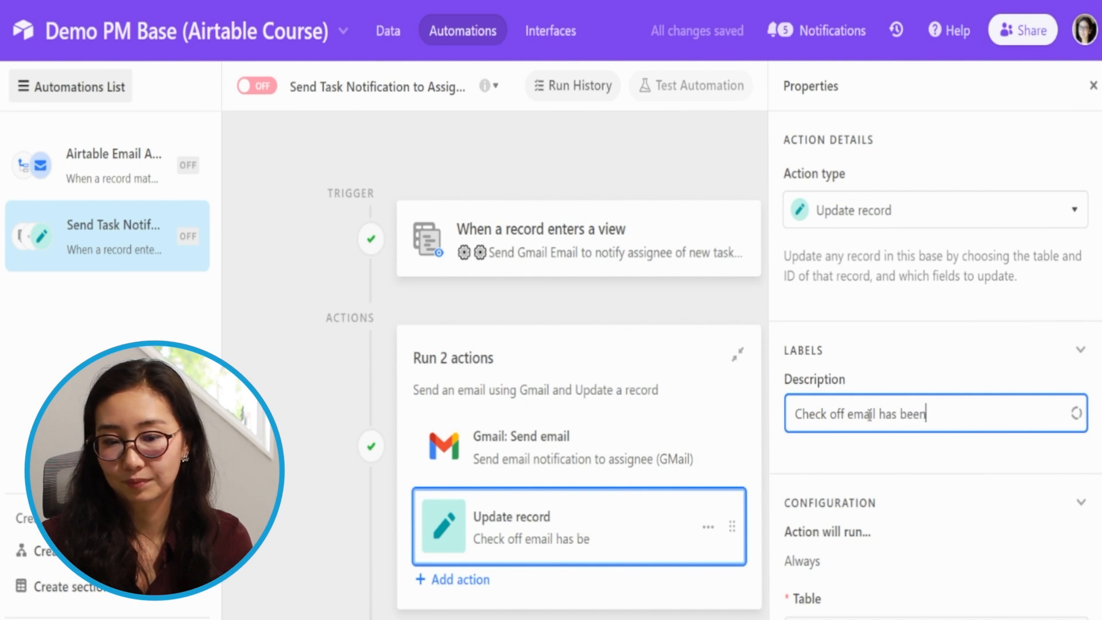
{"action": "type", "text": " sent"}
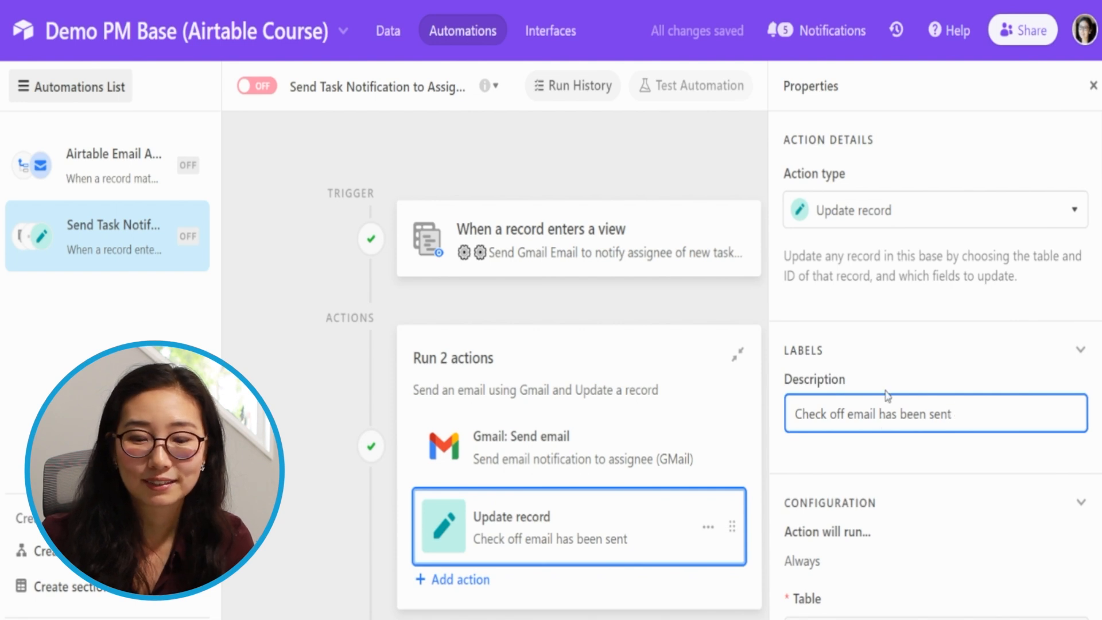
- Configure the Update record action to use the Tasks table and the trigger's Airtable record ID as its Record ID
{"action": "scroll", "coordinate": [887, 397], "scroll_direction": "down", "scroll_amount": 5}
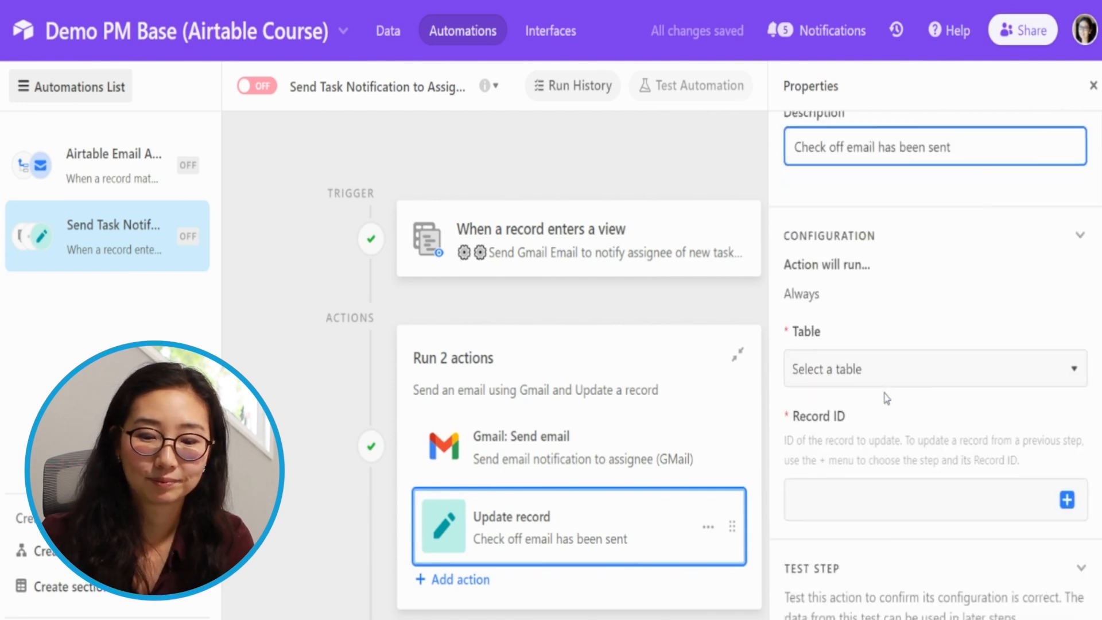
{"action": "left_click", "coordinate": [857, 380]}
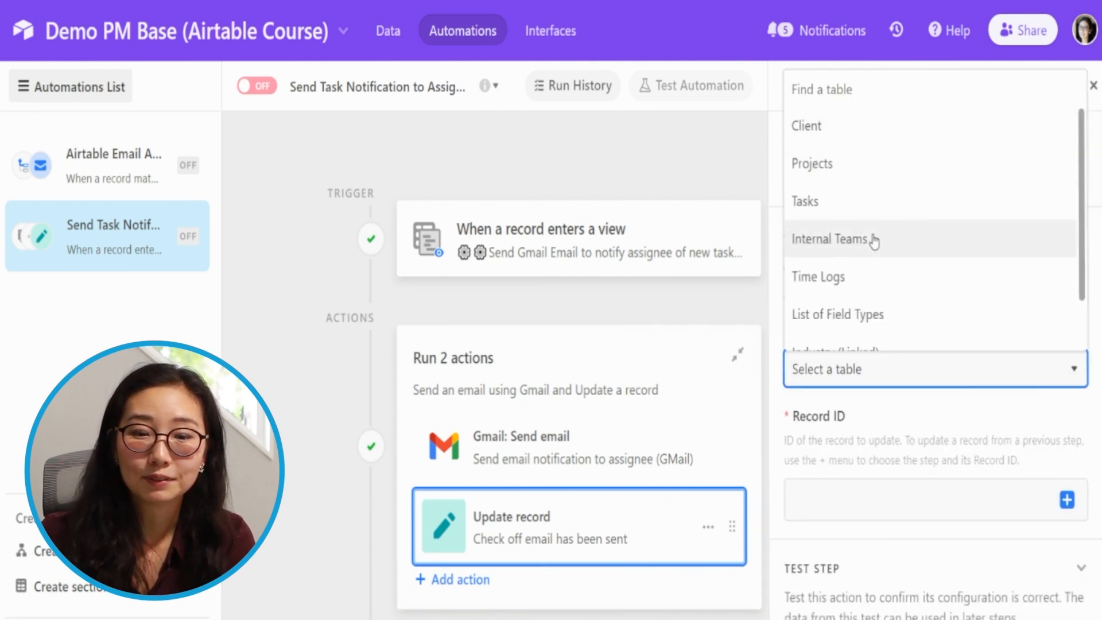
{"action": "left_click", "coordinate": [865, 206]}
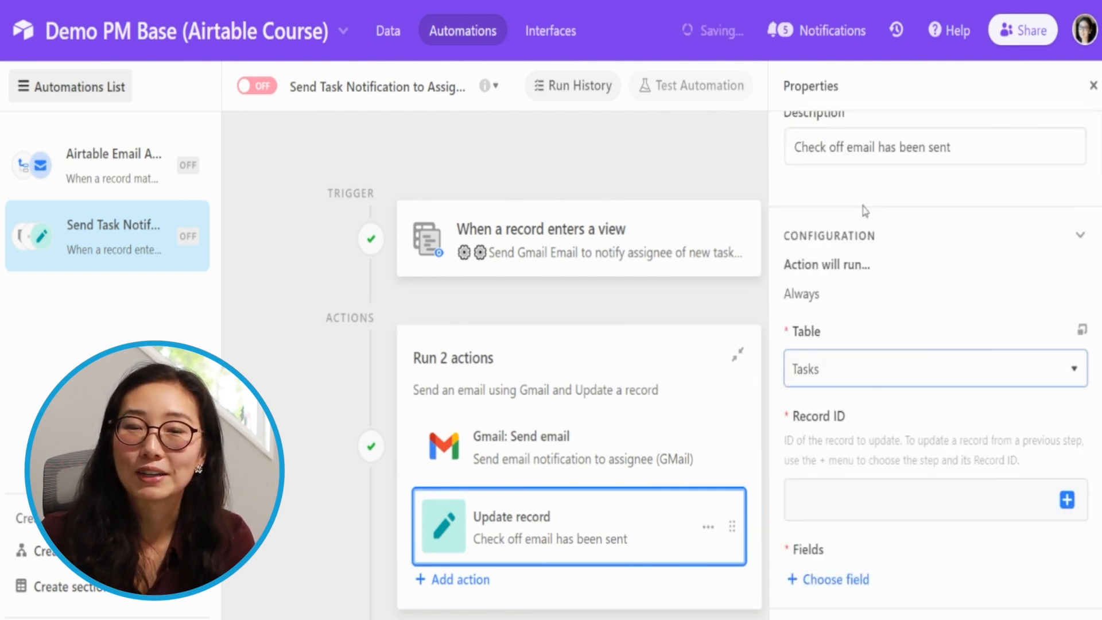
{"action": "left_click", "coordinate": [845, 503]}
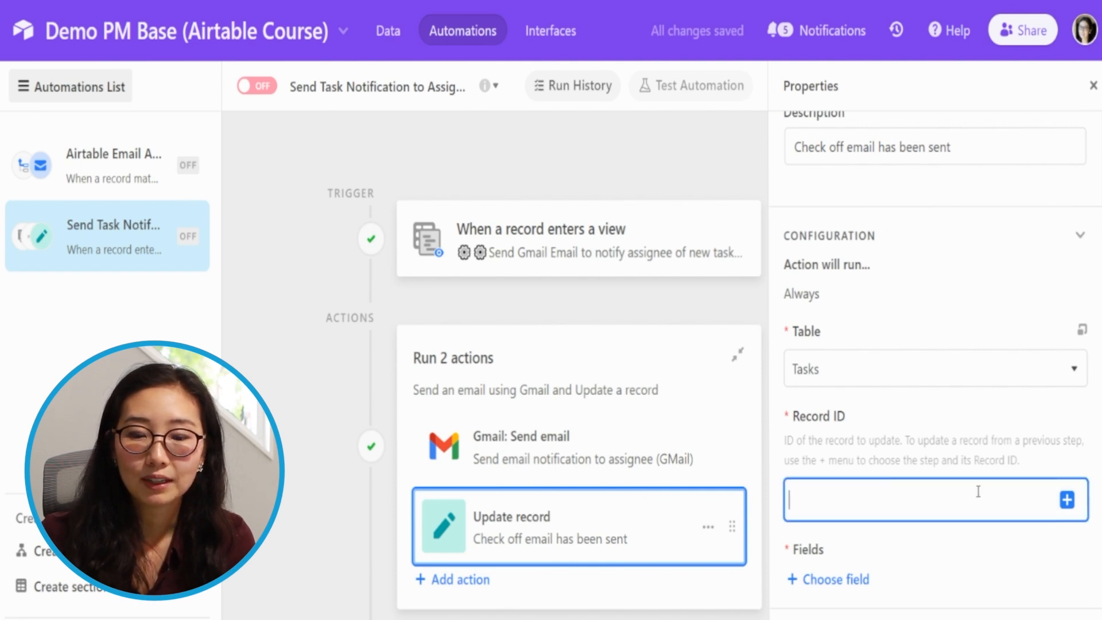
{"action": "left_click", "coordinate": [1067, 500]}
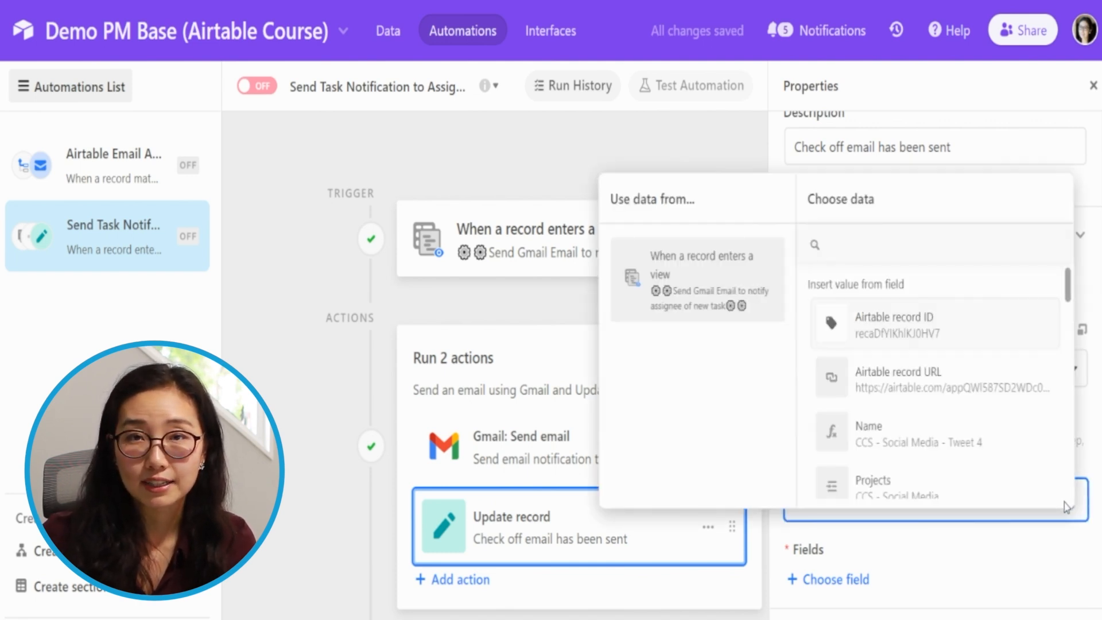
{"action": "left_click", "coordinate": [953, 339]}
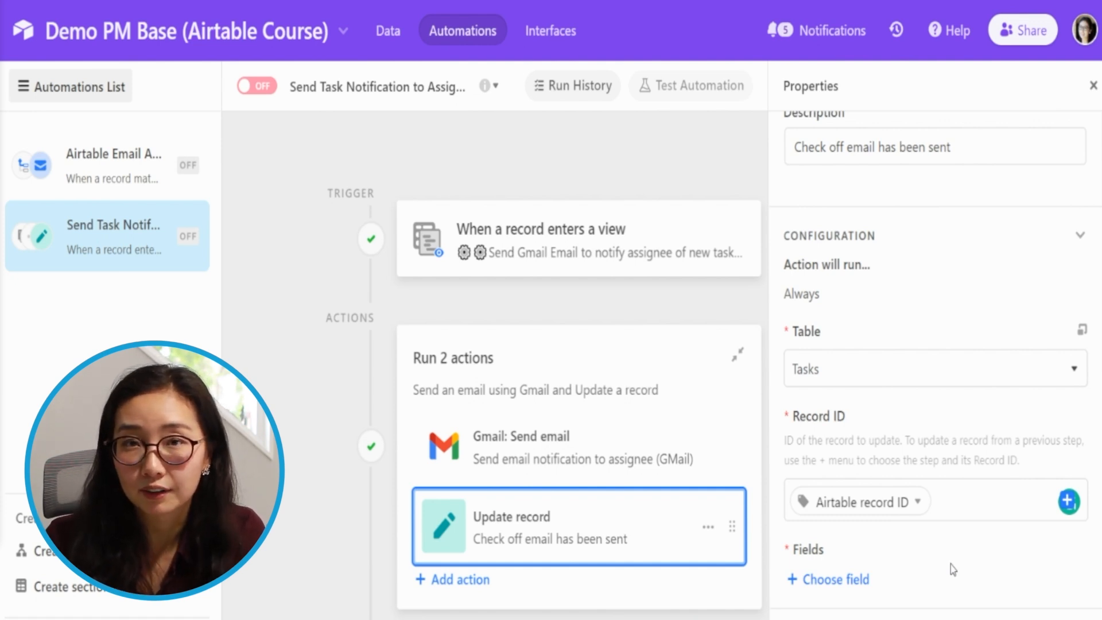
- Examine the Airtable record ID token and the trigger data available for the action's Record ID
{"action": "mouse_move", "coordinate": [821, 506]}
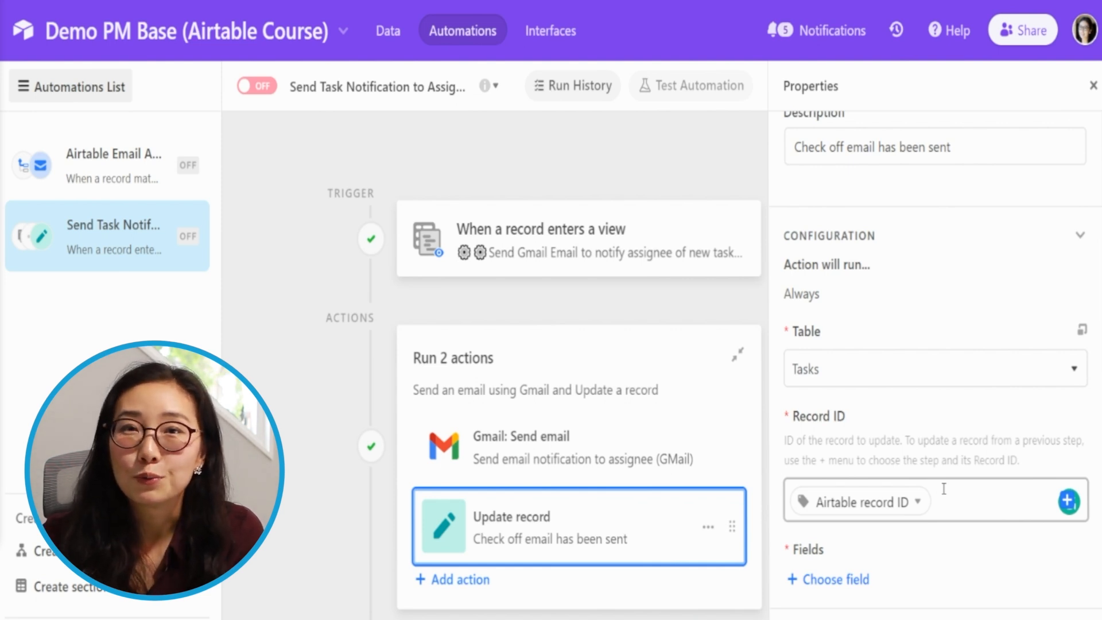
{"action": "left_click", "coordinate": [900, 513]}
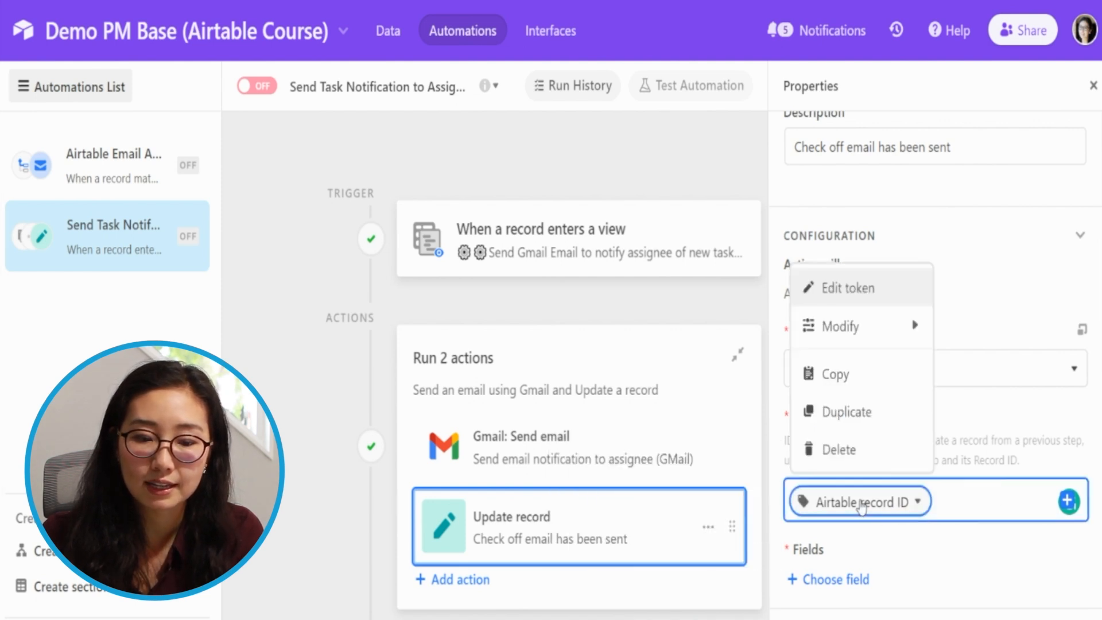
{"action": "left_click", "coordinate": [1069, 503]}
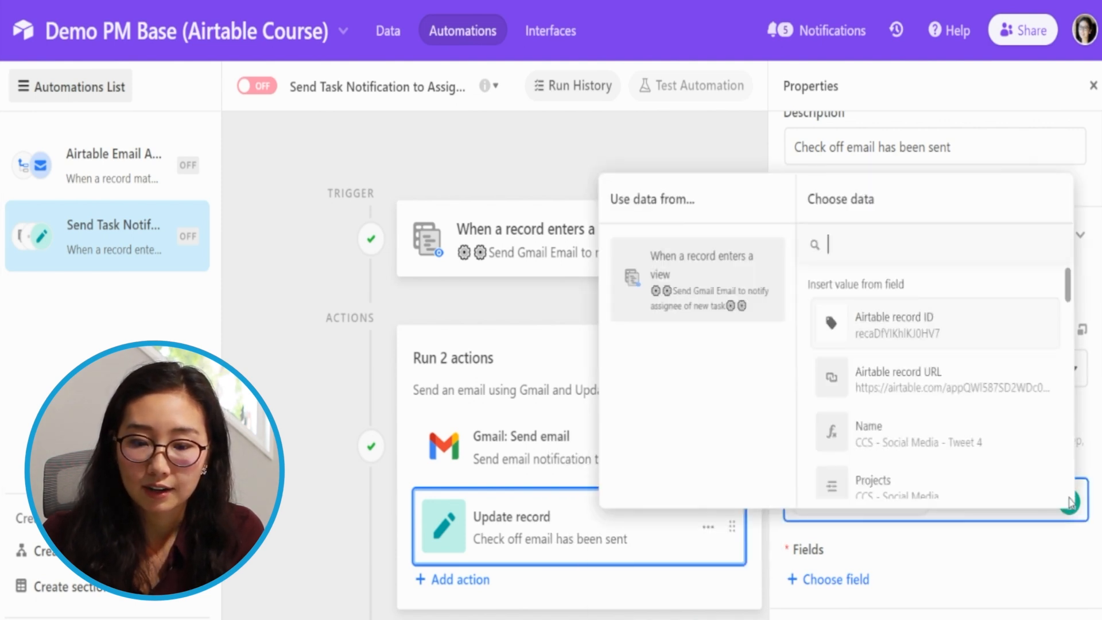
{"action": "scroll", "coordinate": [947, 434], "scroll_direction": "down", "scroll_amount": 6}
{"action": "scroll", "coordinate": [946, 436], "scroll_direction": "up", "scroll_amount": 8}
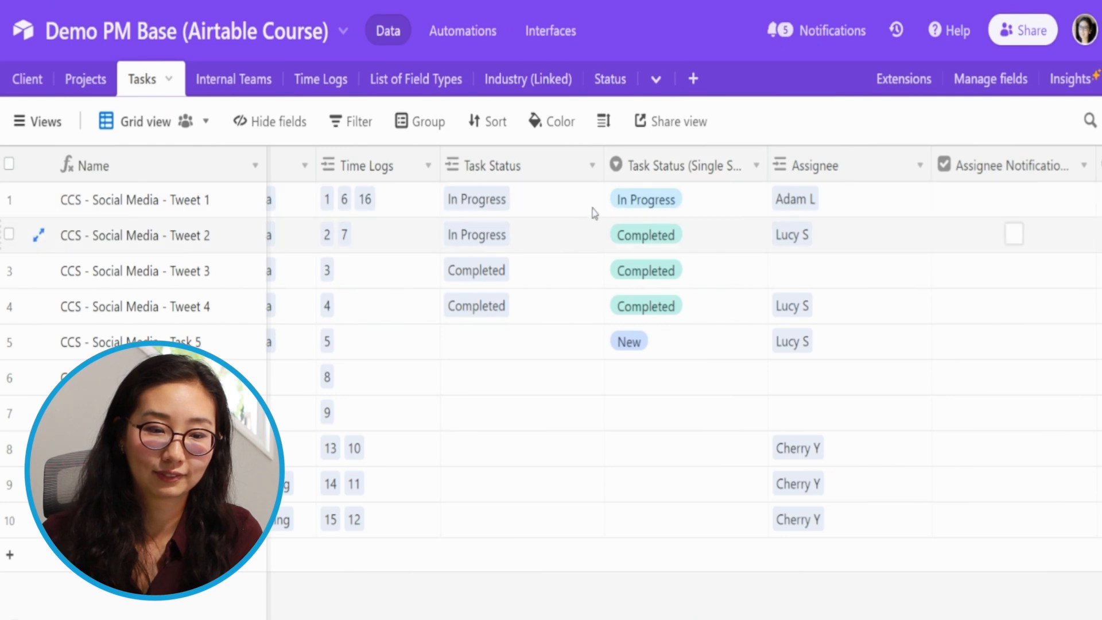
- Start a new Formula field named "record ID" before the Time Spent field in the Tasks table
{"action": "left_click", "coordinate": [1014, 170]}
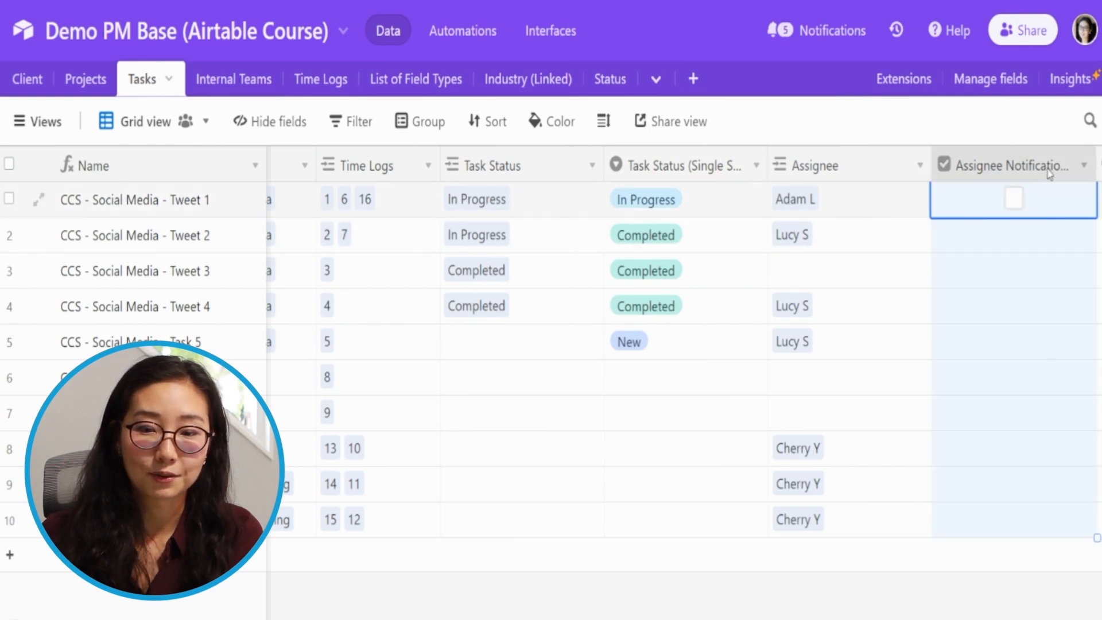
{"action": "key", "text": "Right"}
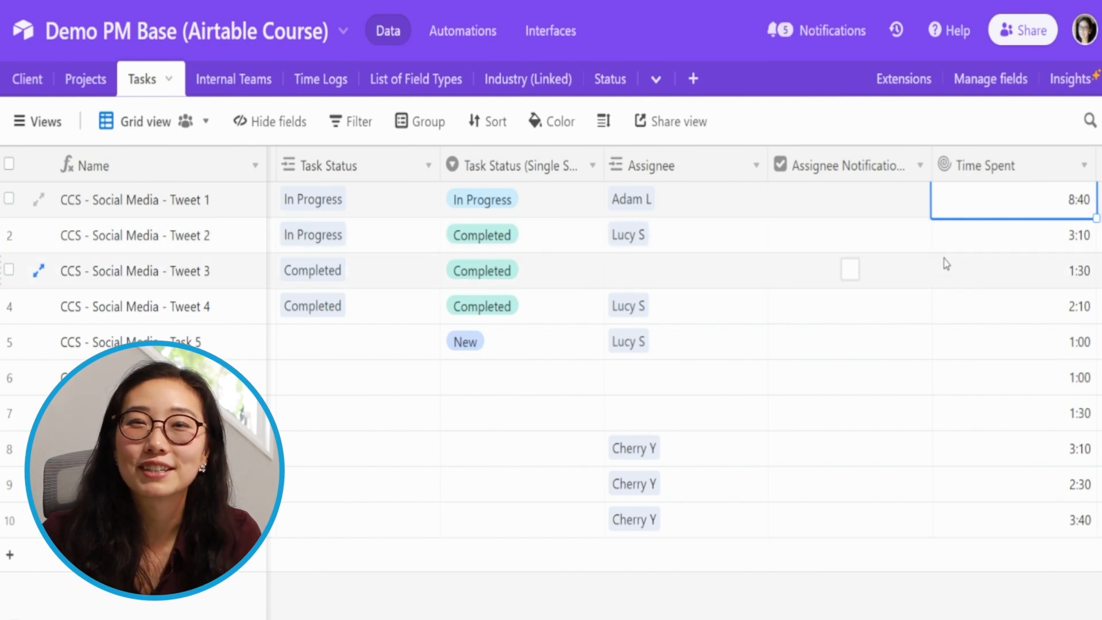
{"action": "right_click", "coordinate": [980, 184]}
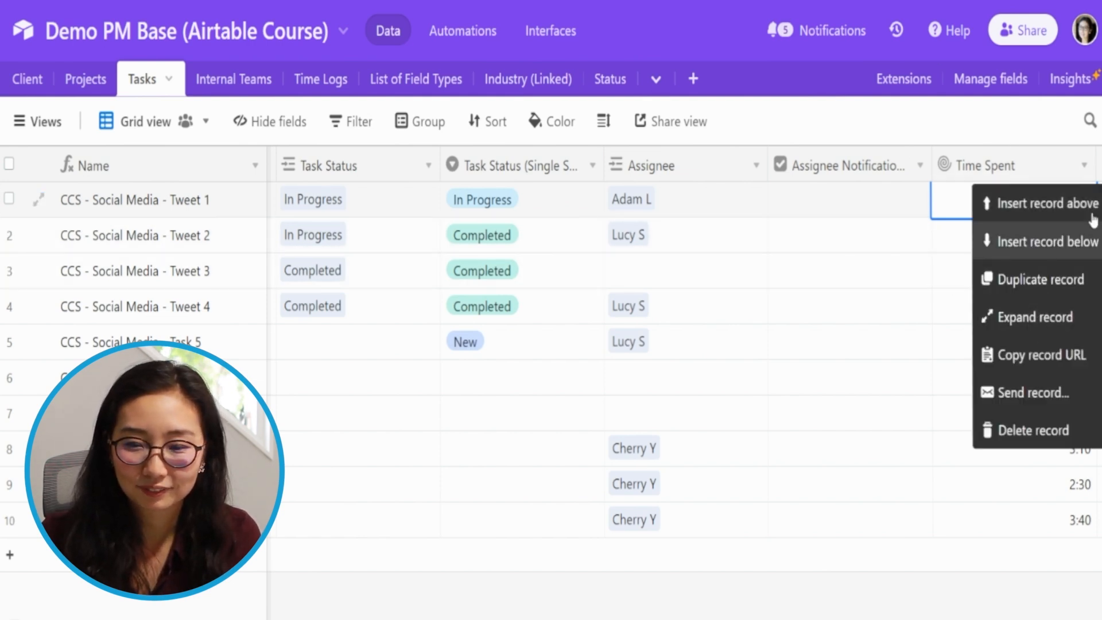
{"action": "right_click", "coordinate": [967, 170]}
{"action": "left_click", "coordinate": [1028, 400]}
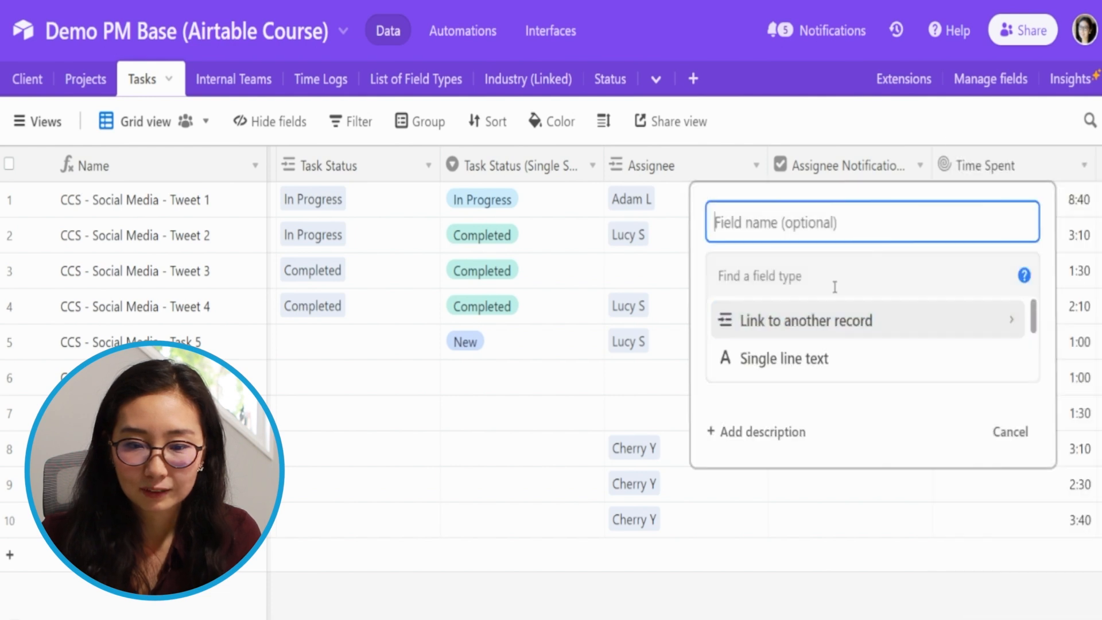
{"action": "type", "text": "record ID"}
{"action": "left_click", "coordinate": [835, 287]}
{"action": "type", "text": "fo"}
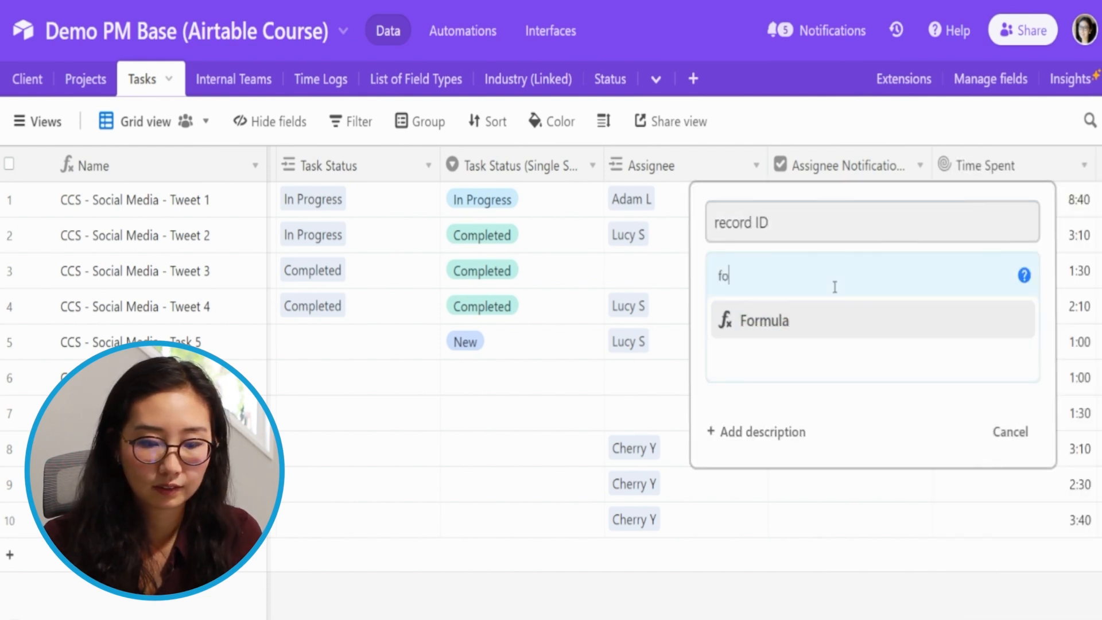
{"action": "key", "text": "Return"}
- Enter the formula RECORD_ID(), capitalise the field name as "Record ID", and create the field
{"action": "type", "text": "rec"}
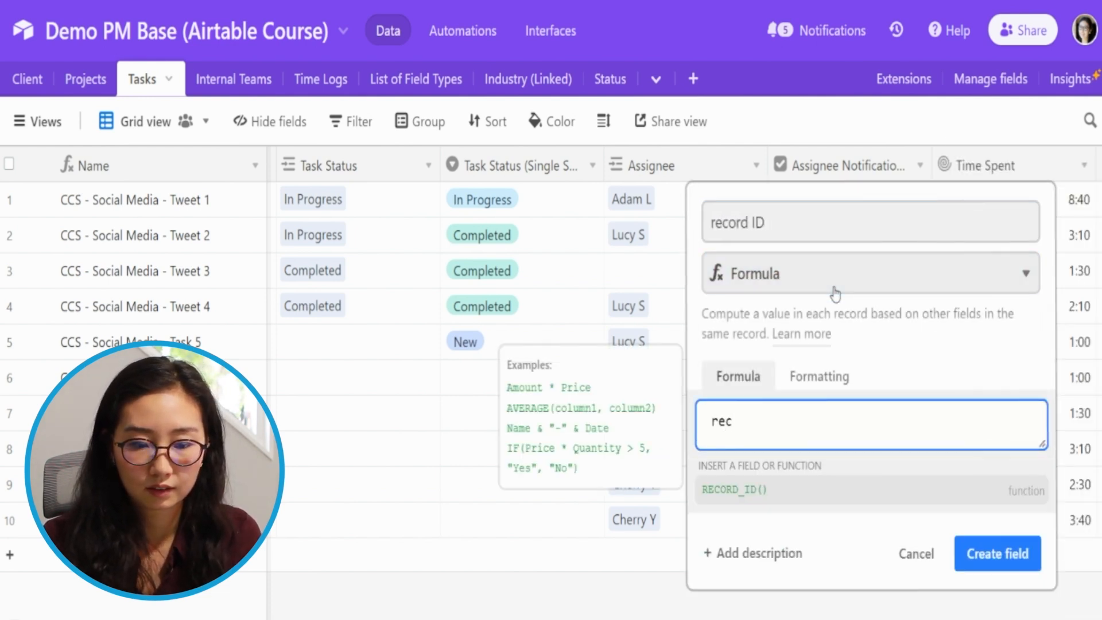
{"action": "key", "text": "Tab"}
{"action": "left_click", "coordinate": [719, 222]}
{"action": "key", "text": "BackSpace"}
{"action": "type", "text": "R"}
{"action": "left_click", "coordinate": [997, 500]}
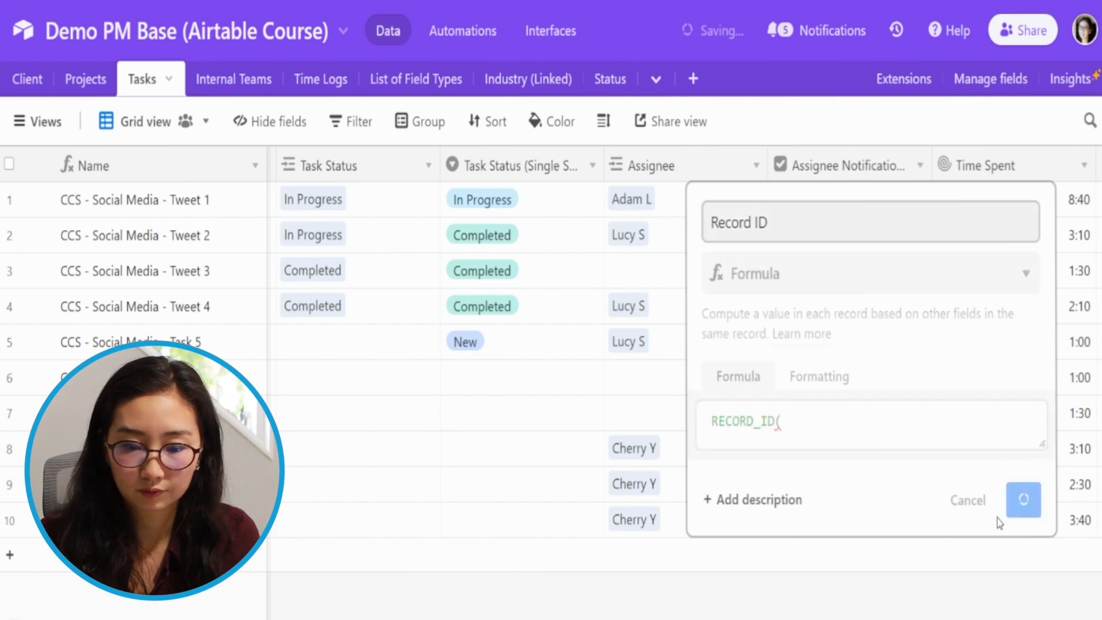
{"action": "left_click", "coordinate": [818, 477]}
{"action": "type", "text": ")"}
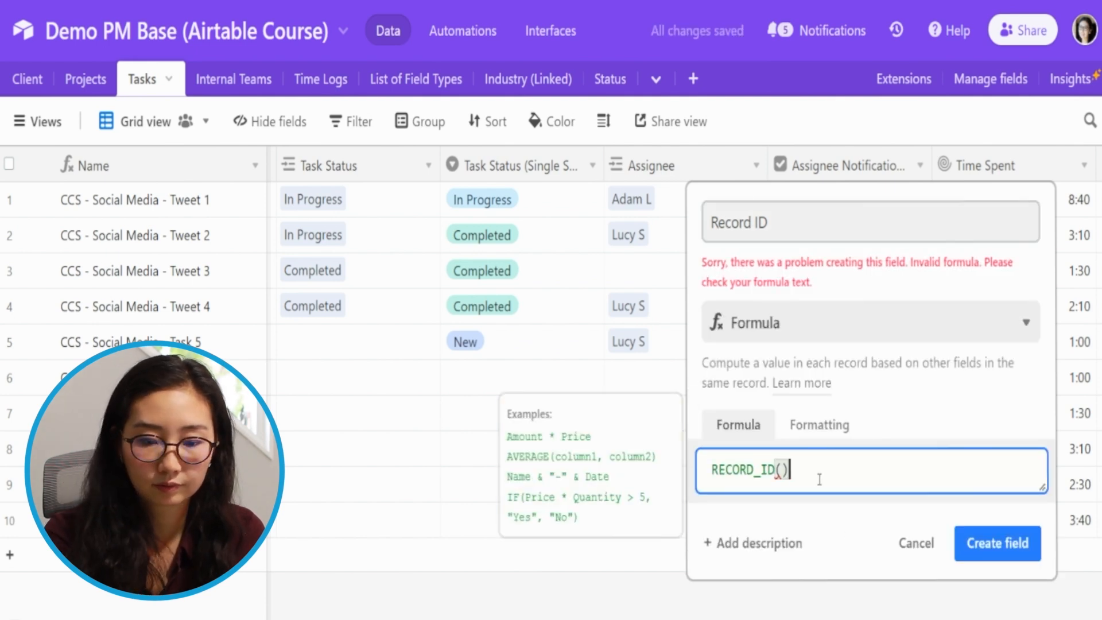
{"action": "left_click", "coordinate": [997, 536]}
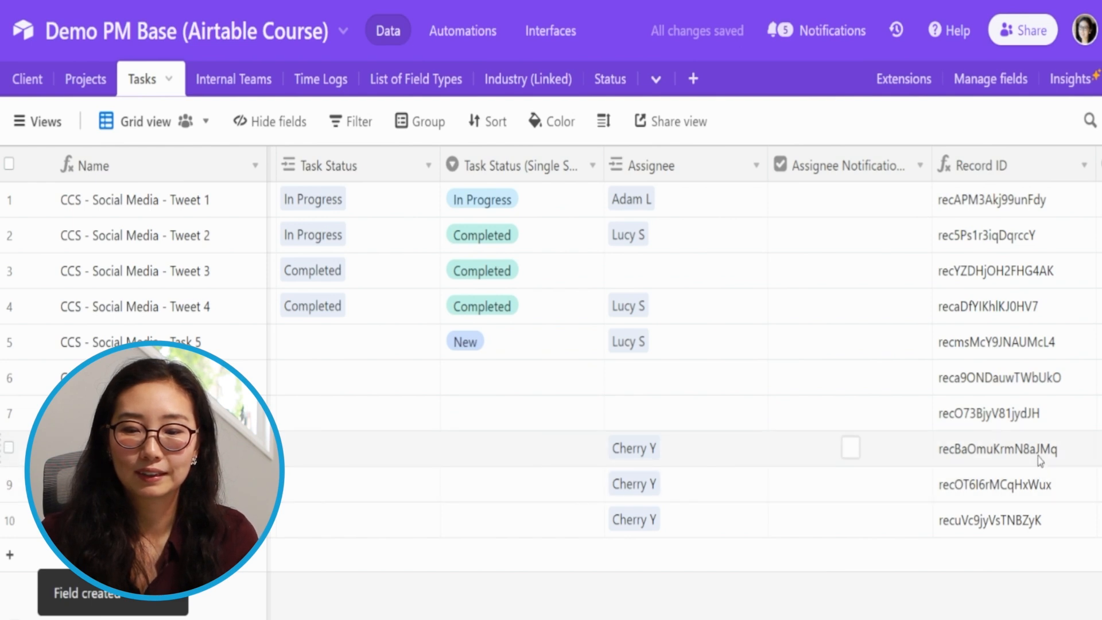
- Review the Record ID values including the Tweet 4 task's, and pick Airtable record ID again for the Update record action
{"action": "left_click_drag", "start_coordinate": [1053, 207], "coordinate": [938, 547]}
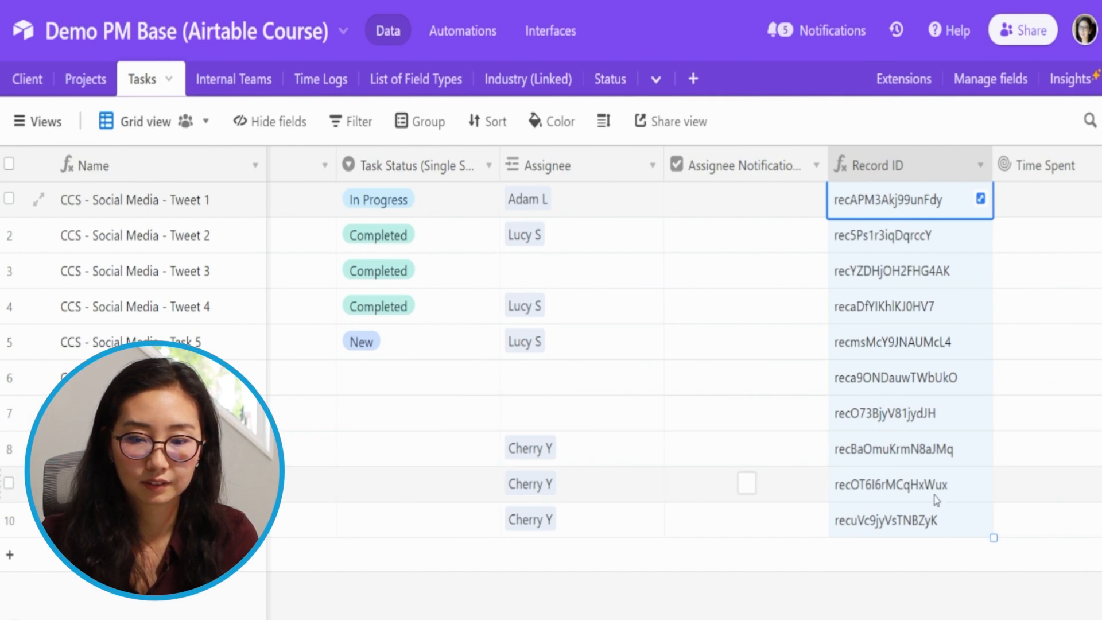
{"action": "left_click", "coordinate": [909, 318]}
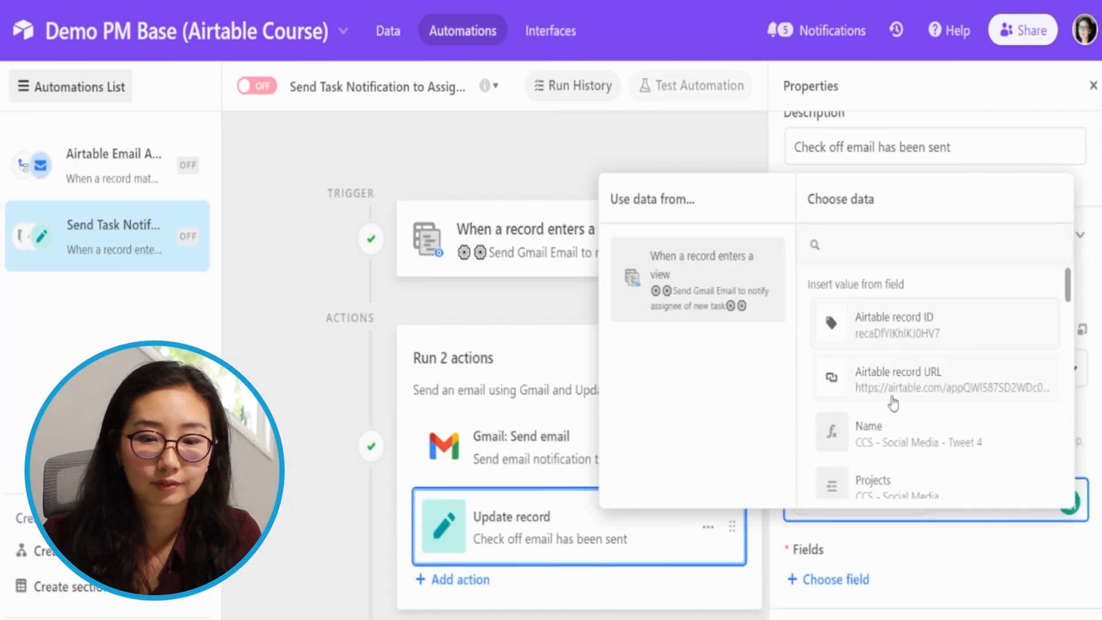
{"action": "left_click", "coordinate": [861, 322]}
{"action": "right_click", "coordinate": [923, 540]}
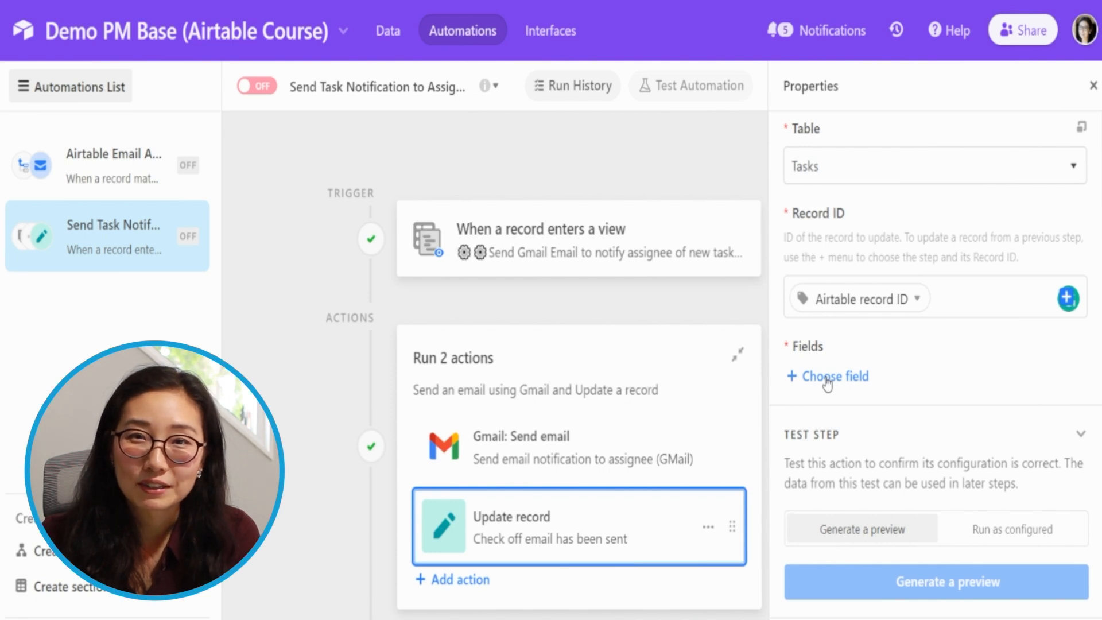
- Add the Assignee Notification Sent field to the Update record action and set it to checked
{"action": "left_click", "coordinate": [827, 378]}
{"action": "scroll", "coordinate": [849, 252], "scroll_direction": "down", "scroll_amount": 5}
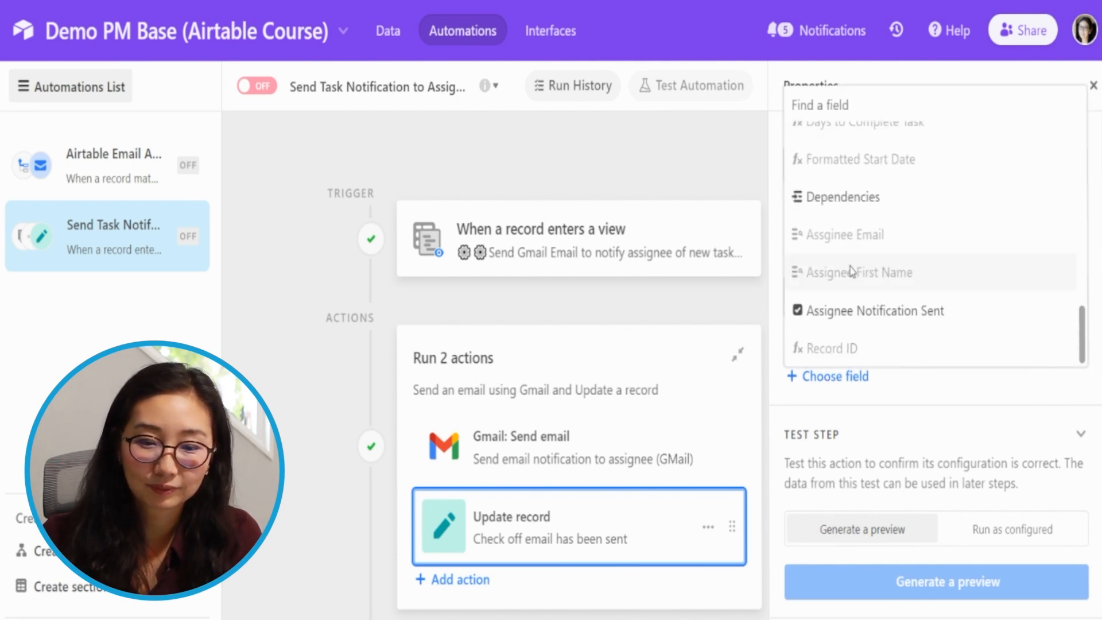
{"action": "scroll", "coordinate": [861, 276], "scroll_direction": "up", "scroll_amount": 3}
{"action": "scroll", "coordinate": [892, 258], "scroll_direction": "up", "scroll_amount": 2}
{"action": "type", "text": "check"}
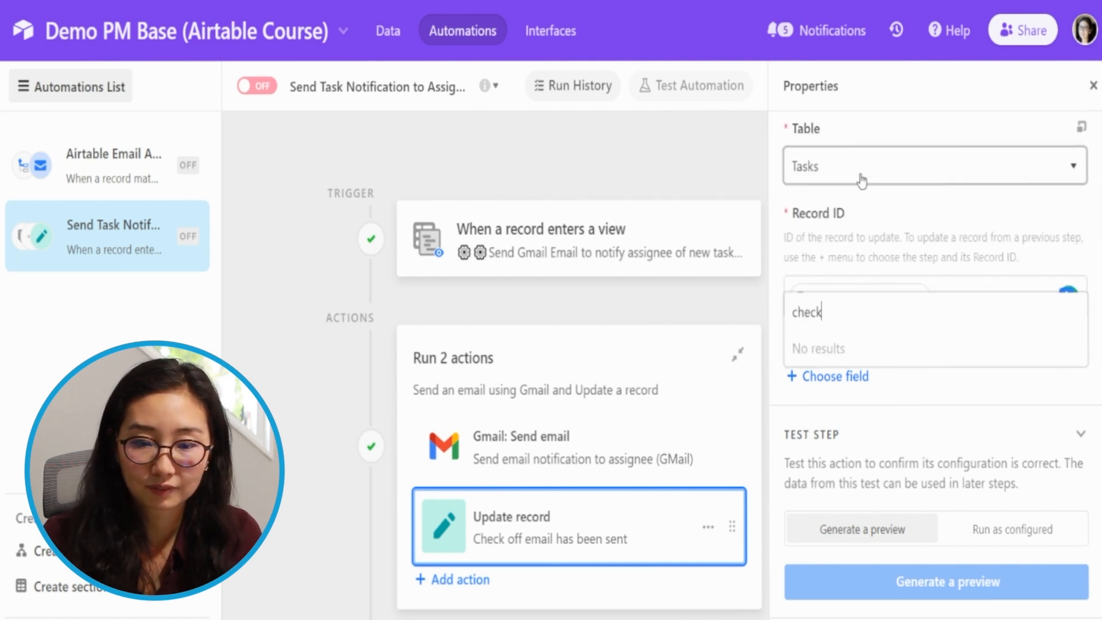
{"action": "key", "text": "BackSpace"}
{"action": "key", "text": "BackSpace"}
{"action": "key", "text": "BackSpace"}
{"action": "key", "text": "BackSpace"}
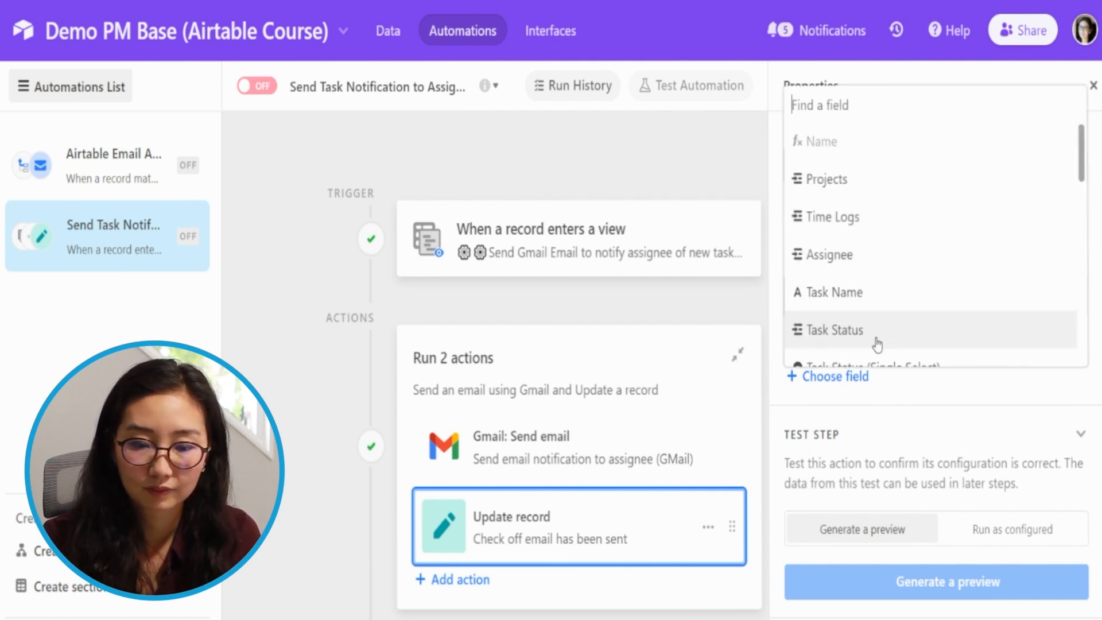
{"action": "type", "text": "sent"}
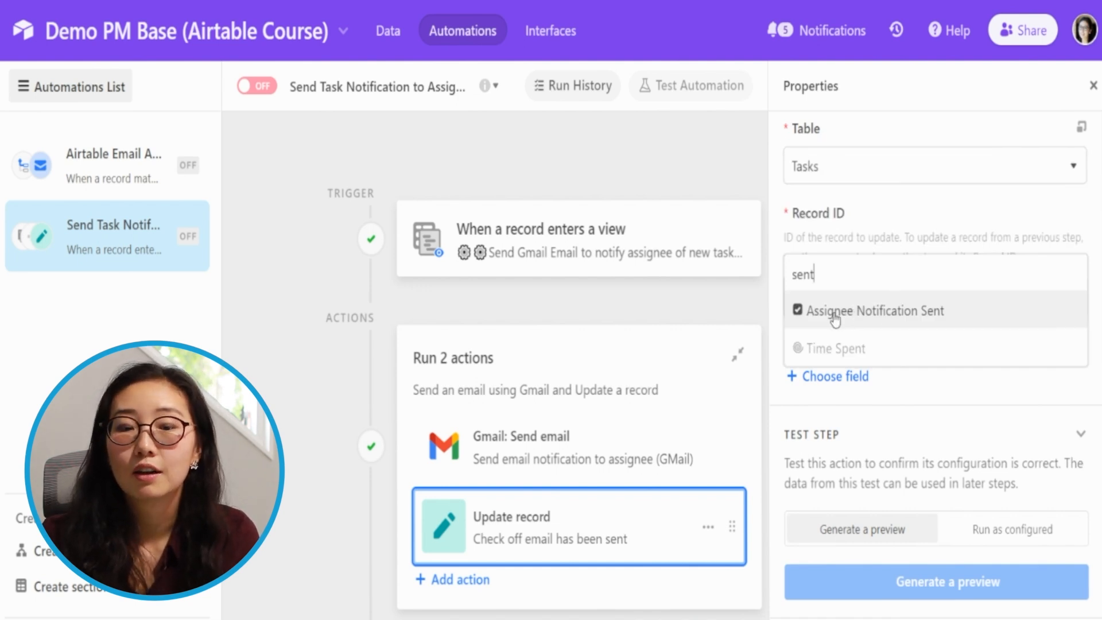
{"action": "left_click", "coordinate": [879, 320]}
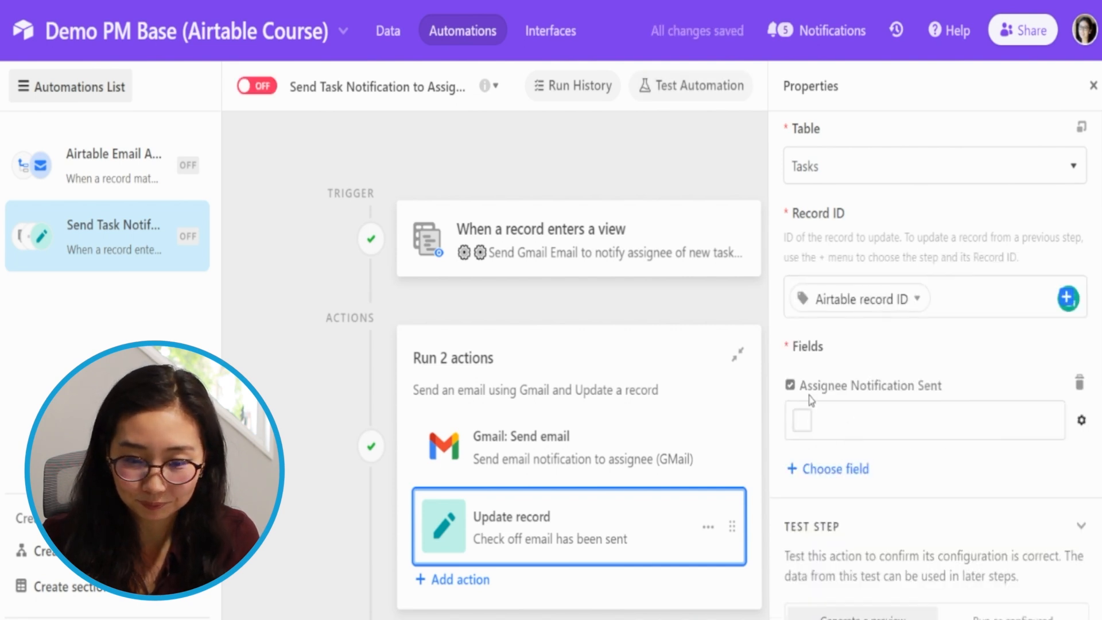
{"action": "left_click", "coordinate": [804, 425]}
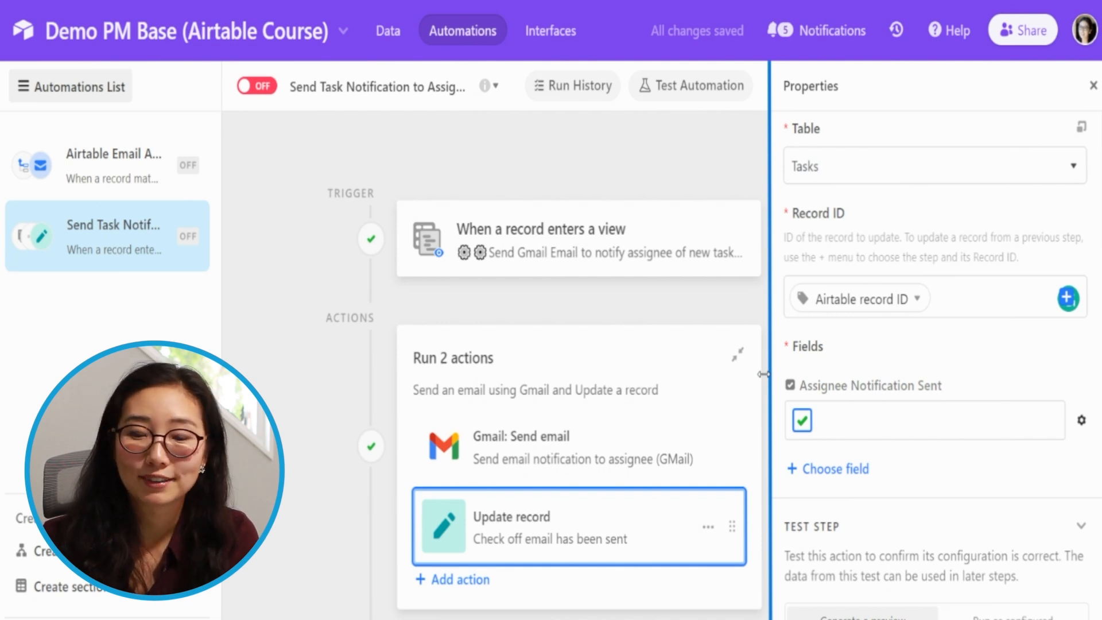
- Generate a preview of the Update record action and examine the Assignee Notification Sent value in it
{"action": "scroll", "coordinate": [850, 446], "scroll_direction": "down", "scroll_amount": 2}
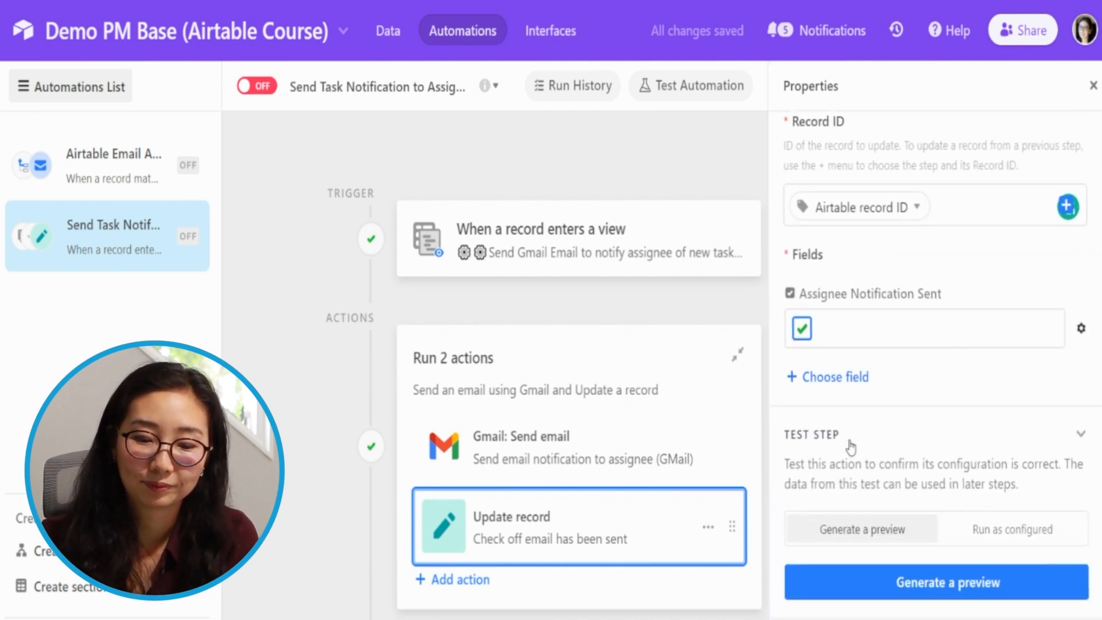
{"action": "left_click", "coordinate": [887, 591]}
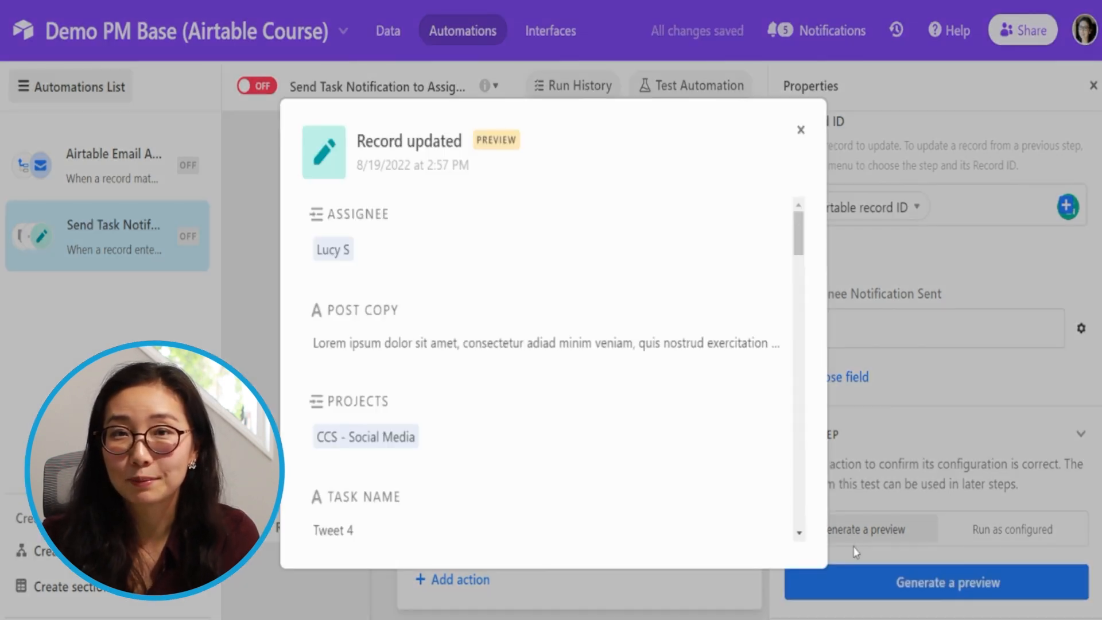
{"action": "scroll", "coordinate": [519, 432], "scroll_direction": "down", "scroll_amount": 15}
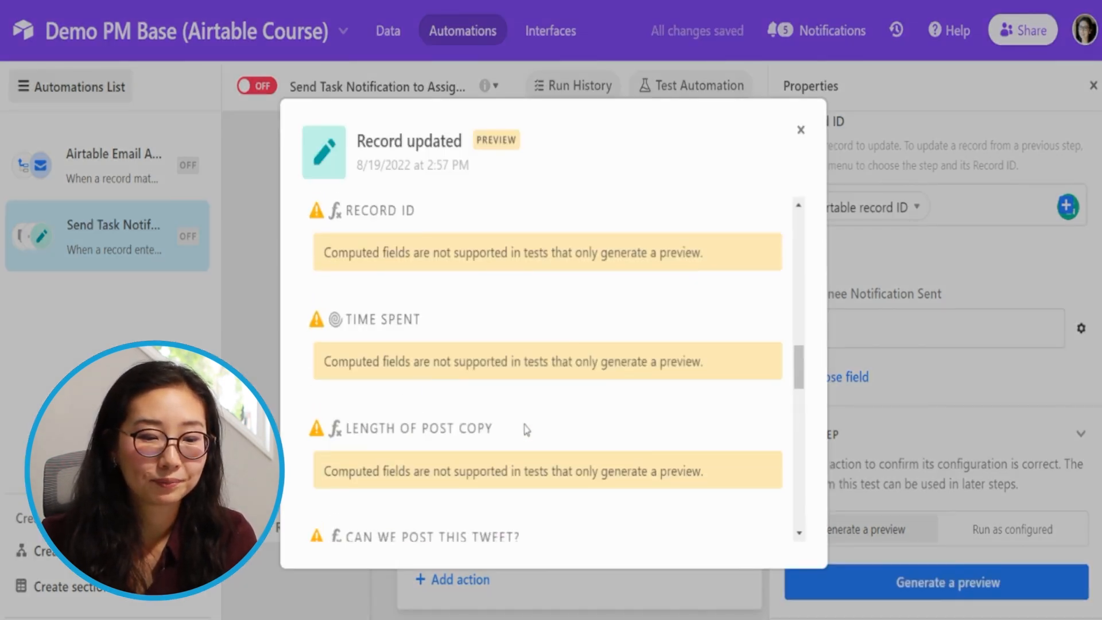
{"action": "scroll", "coordinate": [526, 435], "scroll_direction": "up", "scroll_amount": 10}
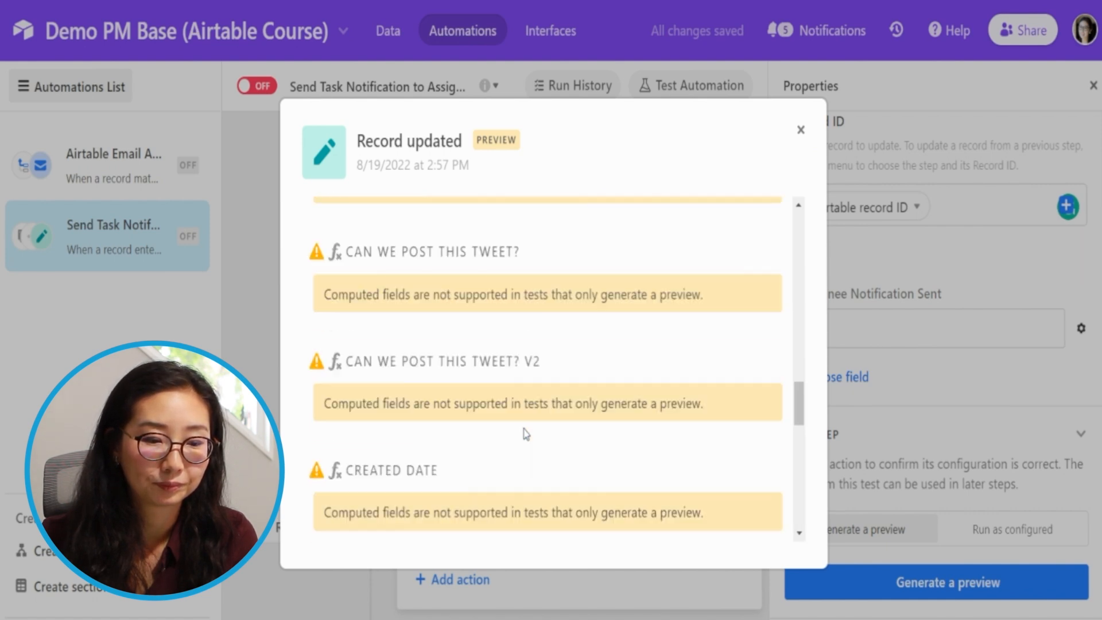
{"action": "scroll", "coordinate": [527, 435], "scroll_direction": "down", "scroll_amount": 4}
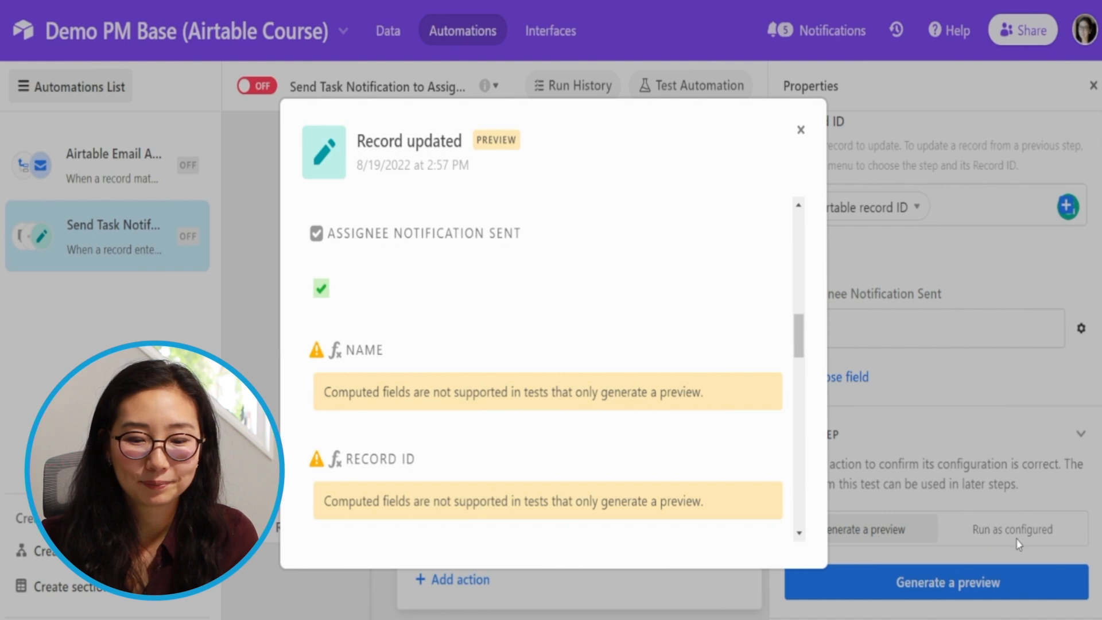
- Close the preview and test the Update record action with the Run as configured option
{"action": "left_click", "coordinate": [1040, 515]}
{"action": "left_click", "coordinate": [1011, 526]}
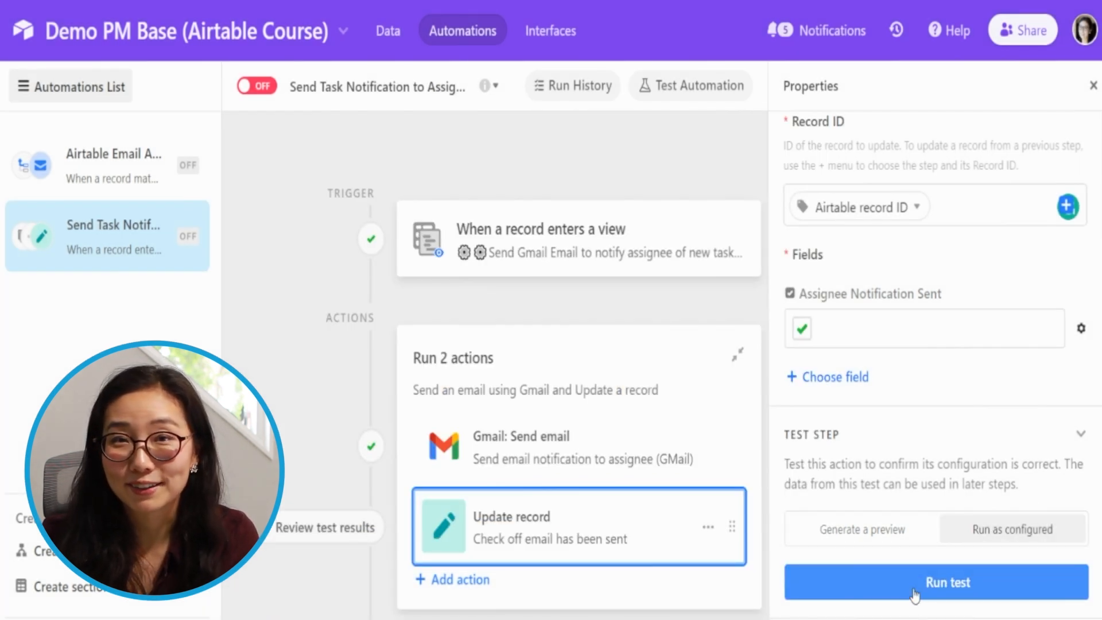
{"action": "left_click", "coordinate": [906, 585]}
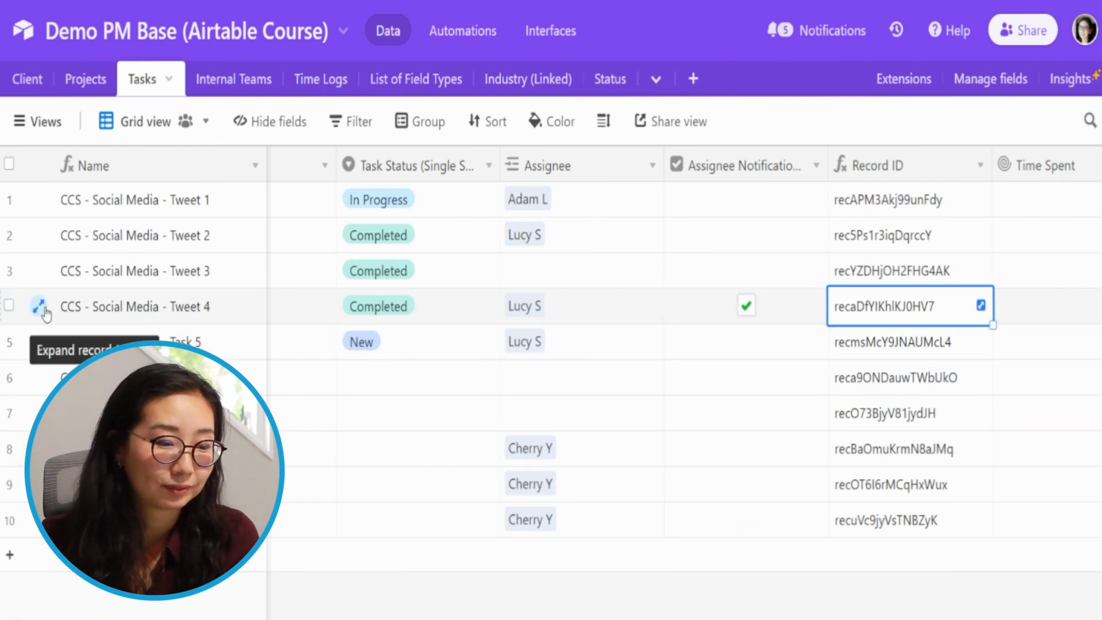
- Expand the Tweet 4 task record, examine the automation's edit in its activity history, and close the record
{"action": "key", "text": "space"}
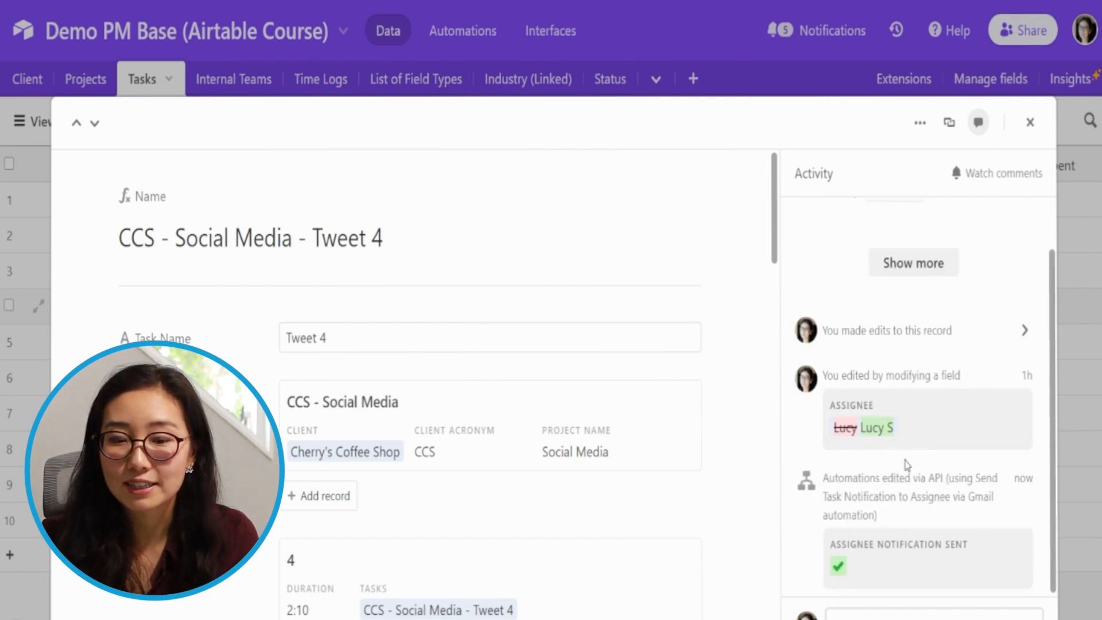
{"action": "left_click_drag", "start_coordinate": [825, 478], "coordinate": [941, 497]}
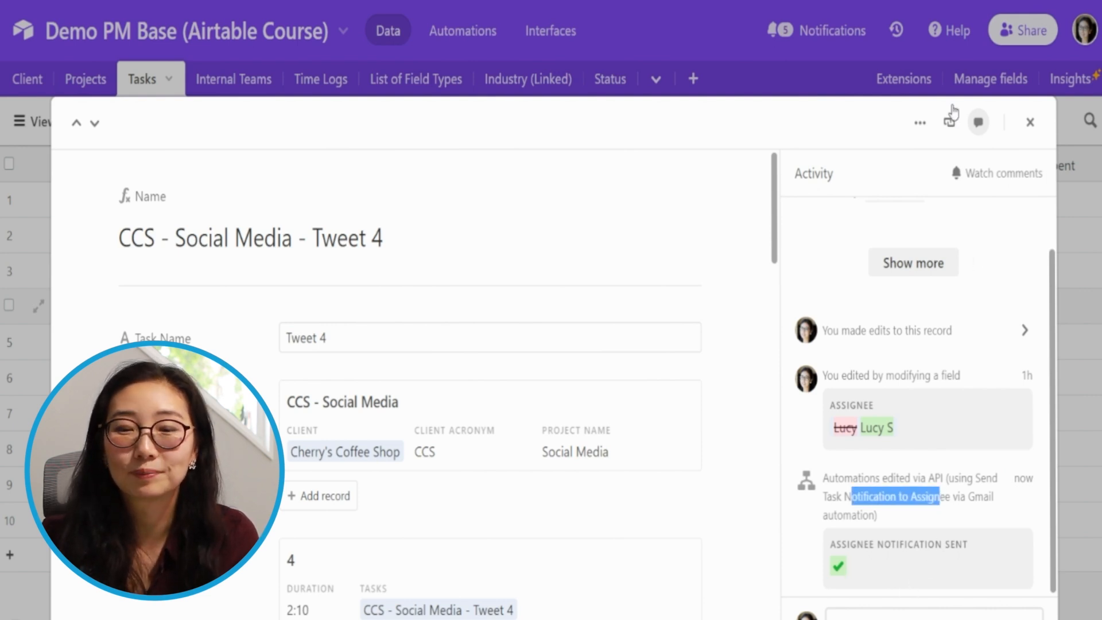
{"action": "left_click", "coordinate": [1030, 121]}
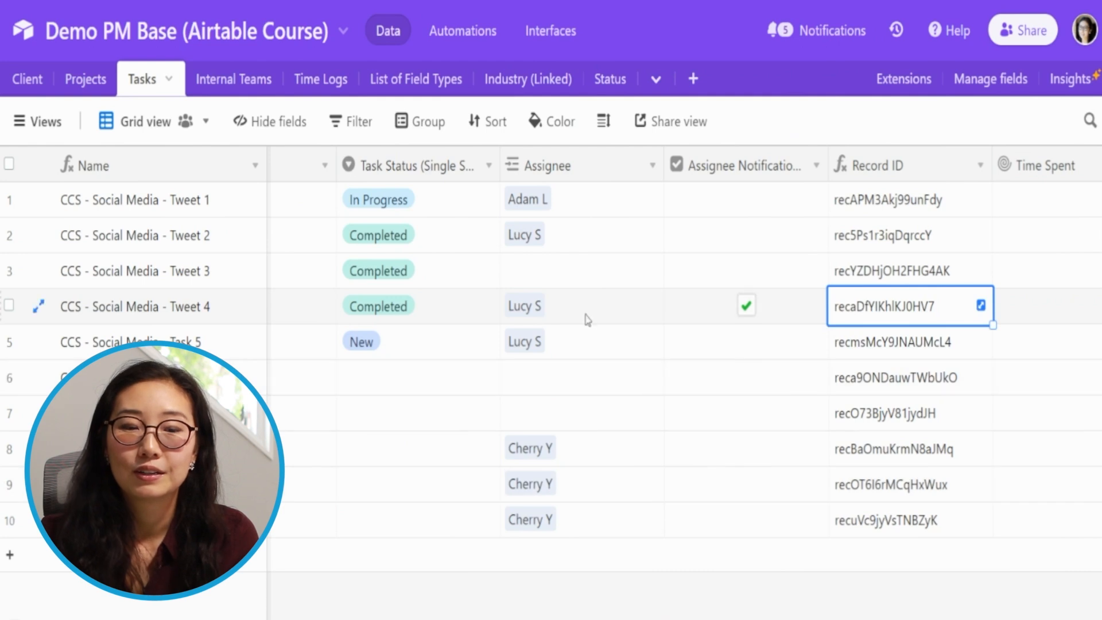
- Return to the Send Task Notification to Assignee automation, close the updated-record details, and turn the automation on
{"action": "left_click", "coordinate": [462, 30]}
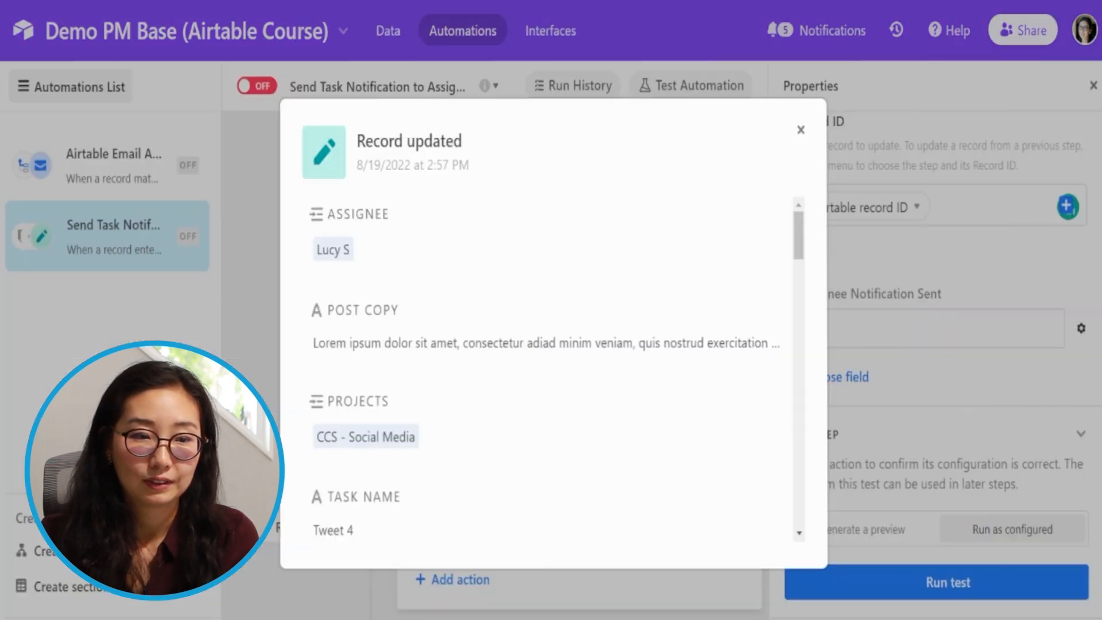
{"action": "left_click", "coordinate": [579, 46]}
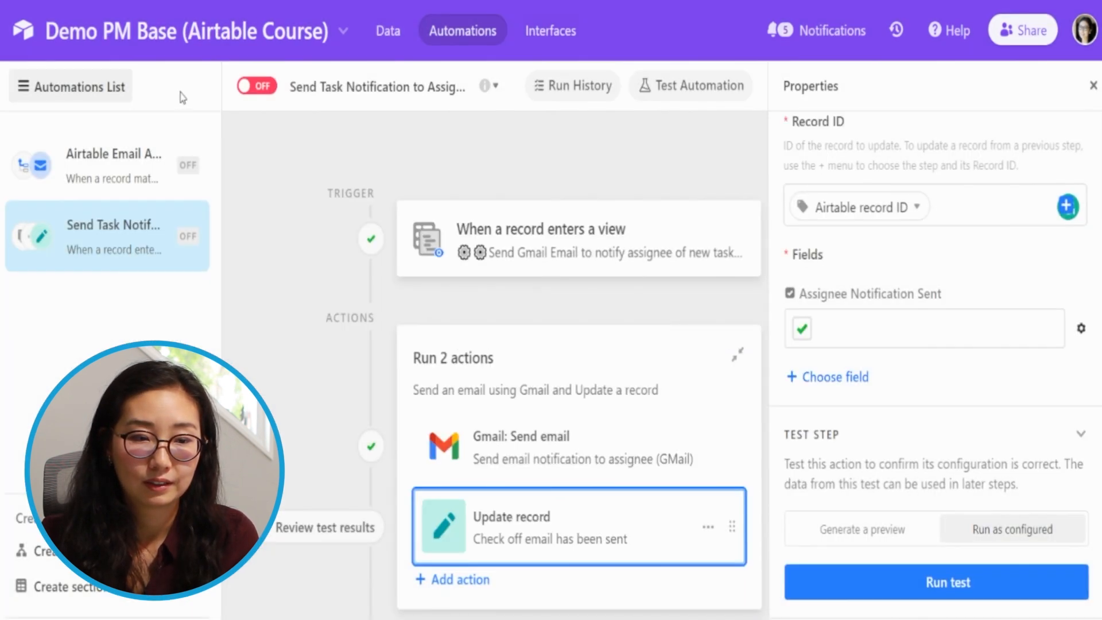
{"action": "left_click", "coordinate": [260, 88]}
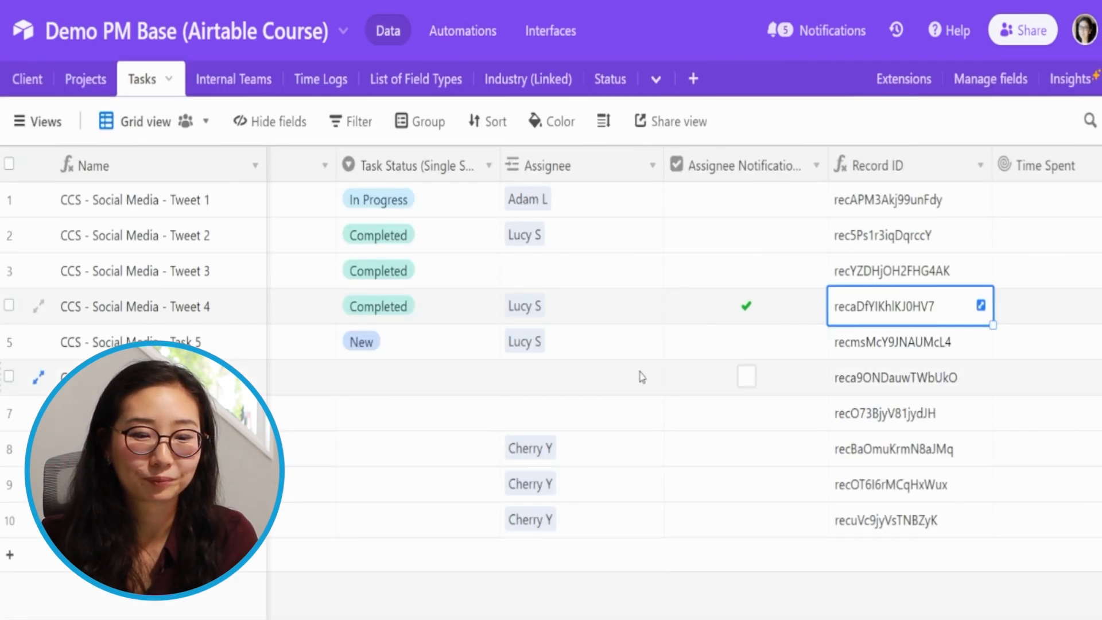
- Link a team member as the assignee of the task in row 7 of the Tasks grid
{"action": "left_click", "coordinate": [571, 418]}
{"action": "left_click", "coordinate": [571, 419]}
{"action": "type", "text": "cherr"}
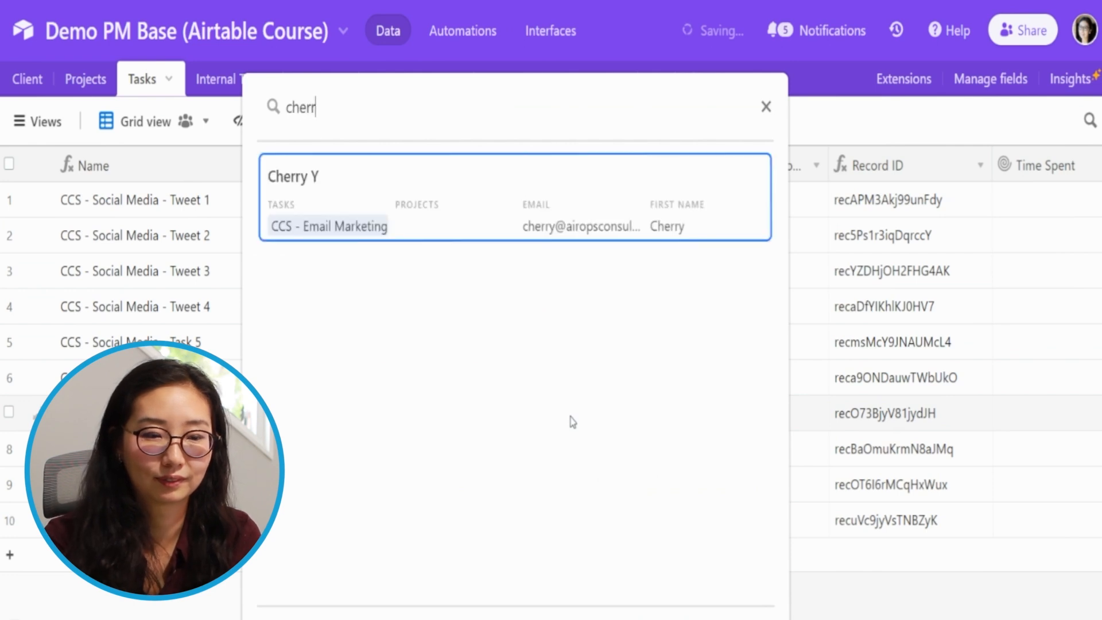
{"action": "key", "text": "Return"}
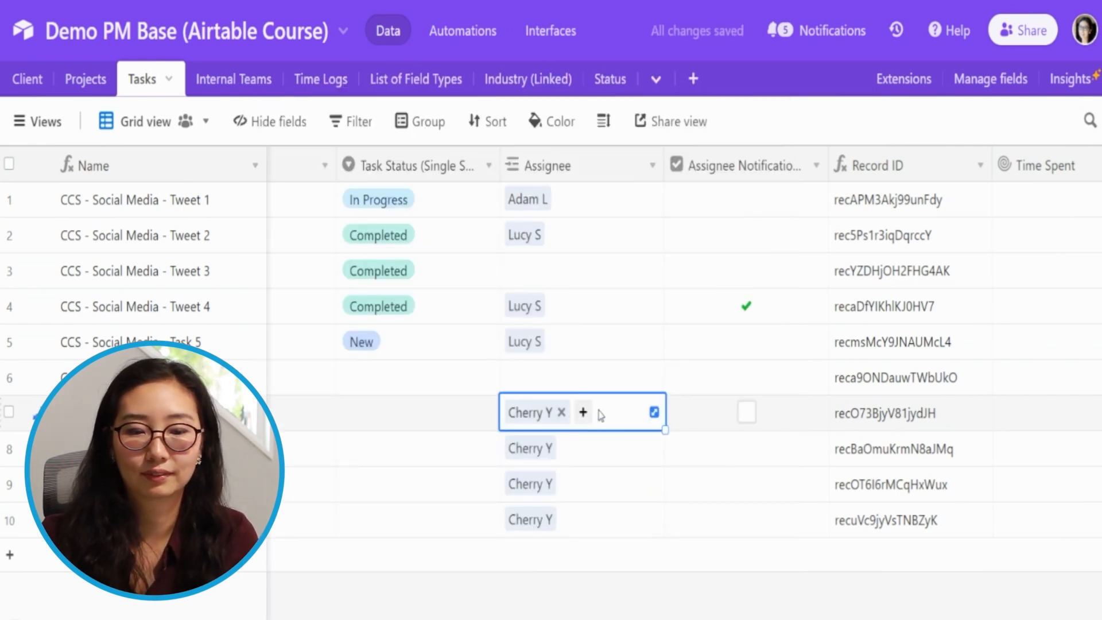